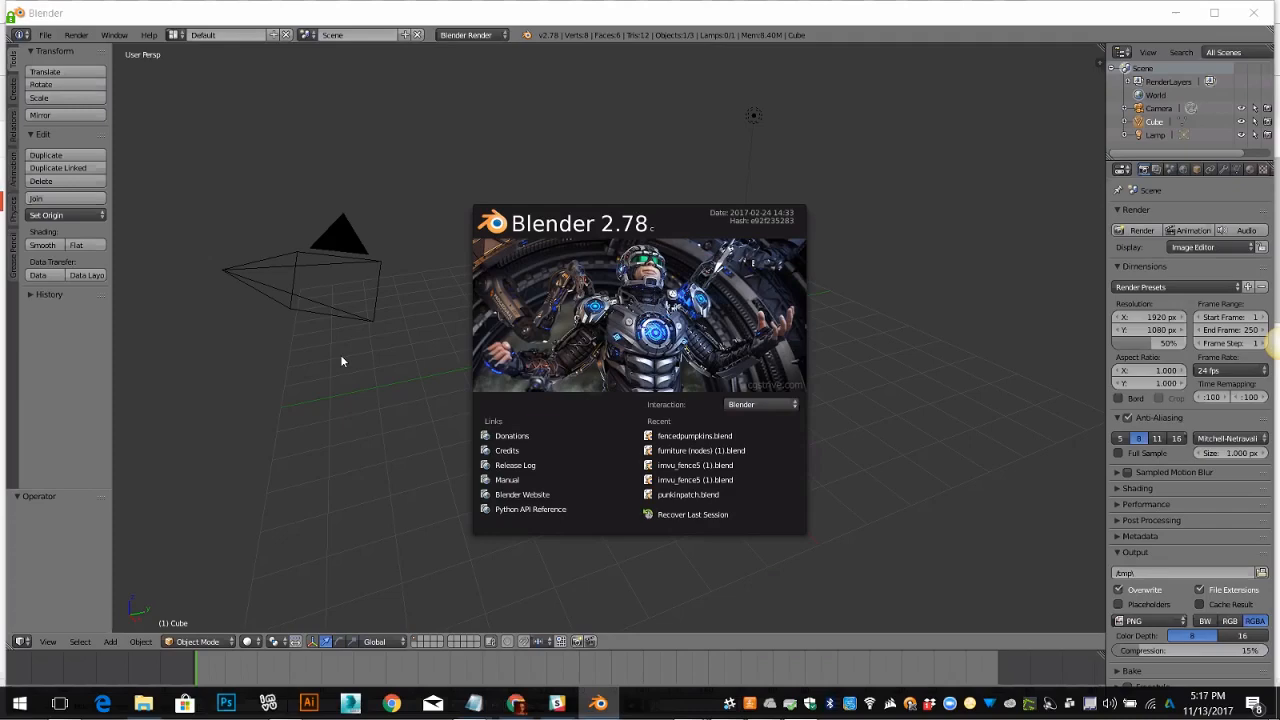
Dismiss the splash screen and examine the default cube from several angles and distances.
left_click(418, 436)
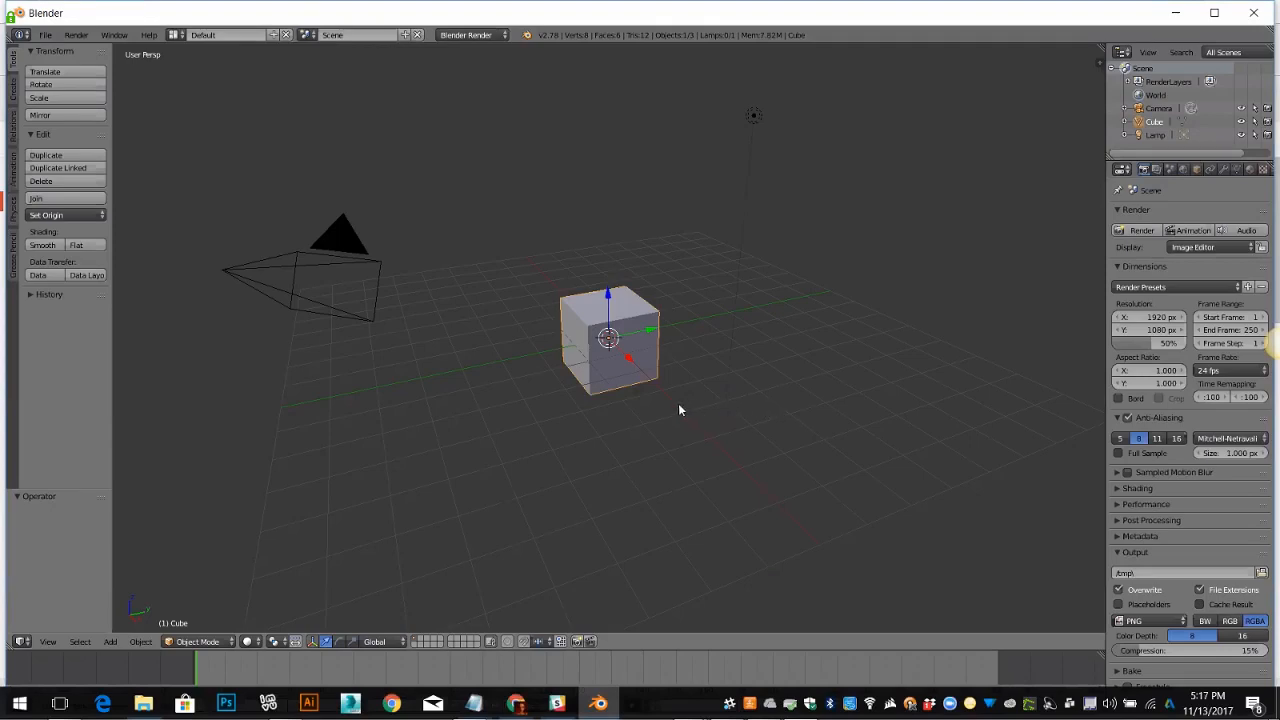
middle_click_drag(751, 432, 716, 433)
scroll(716, 433, "up", 2)
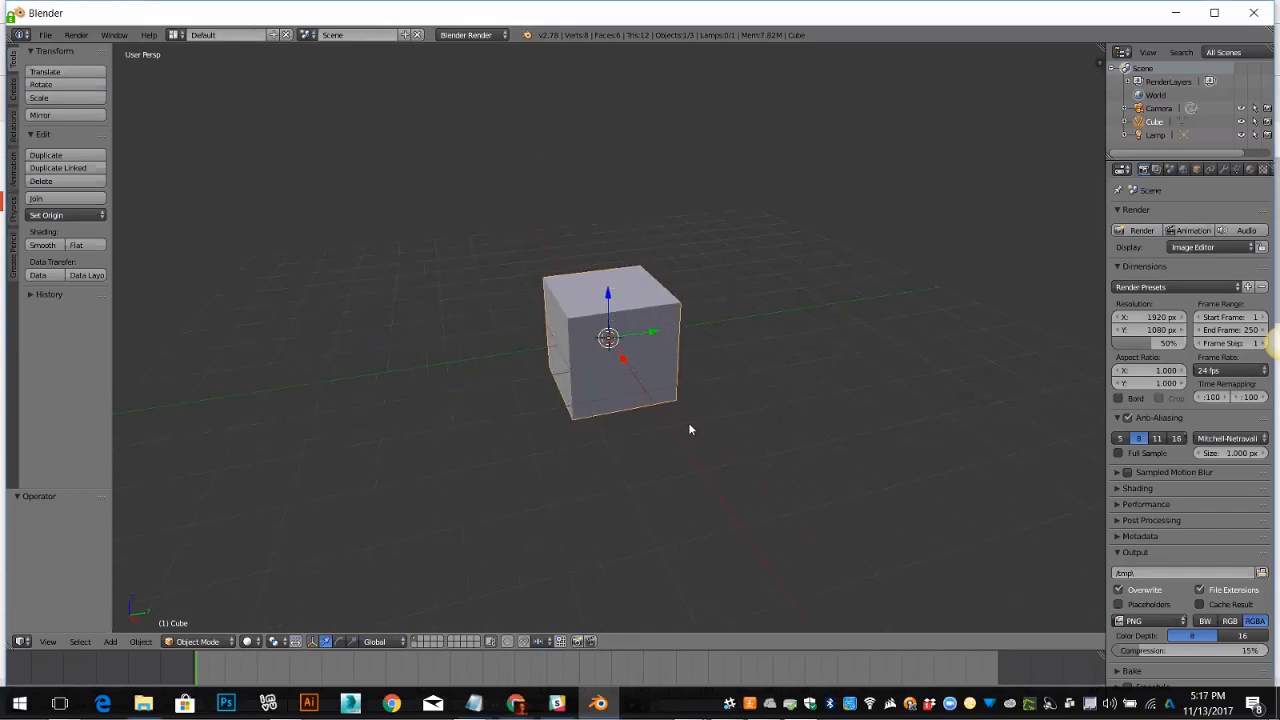
scroll(698, 426, "up", 1)
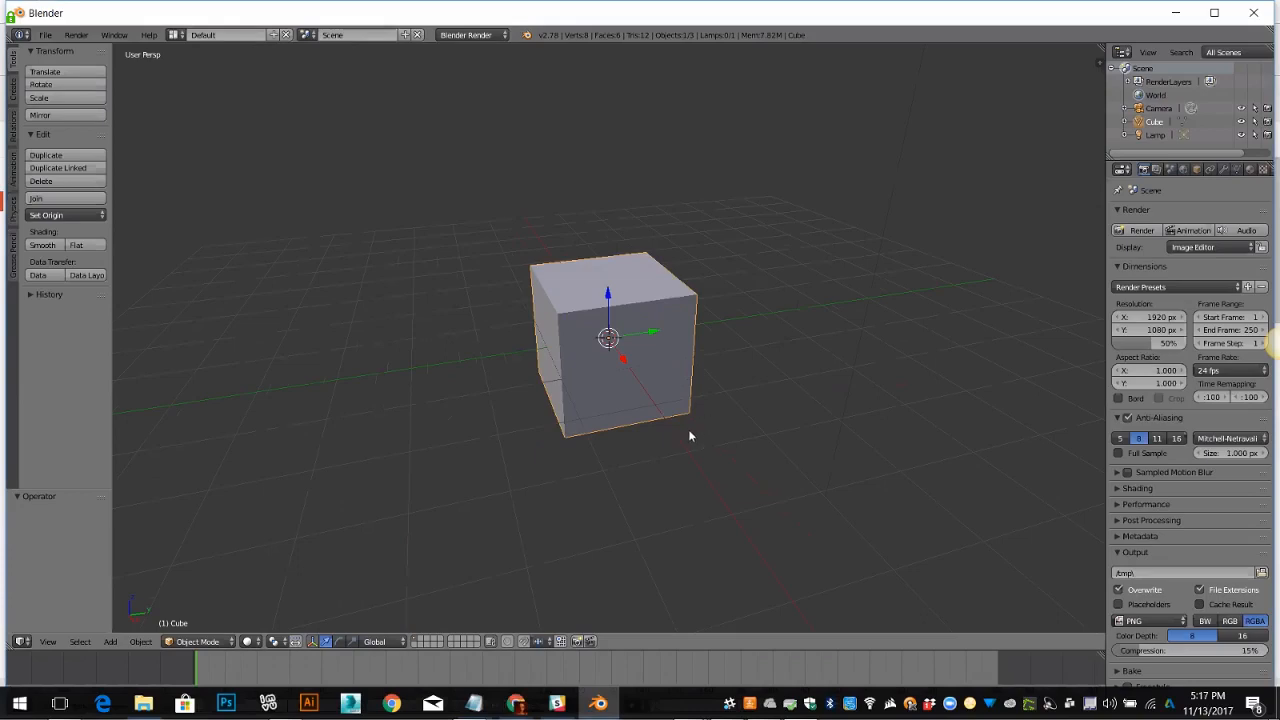
scroll(689, 431, "up", 1)
middle_click_drag(400, 486, 750, 518)
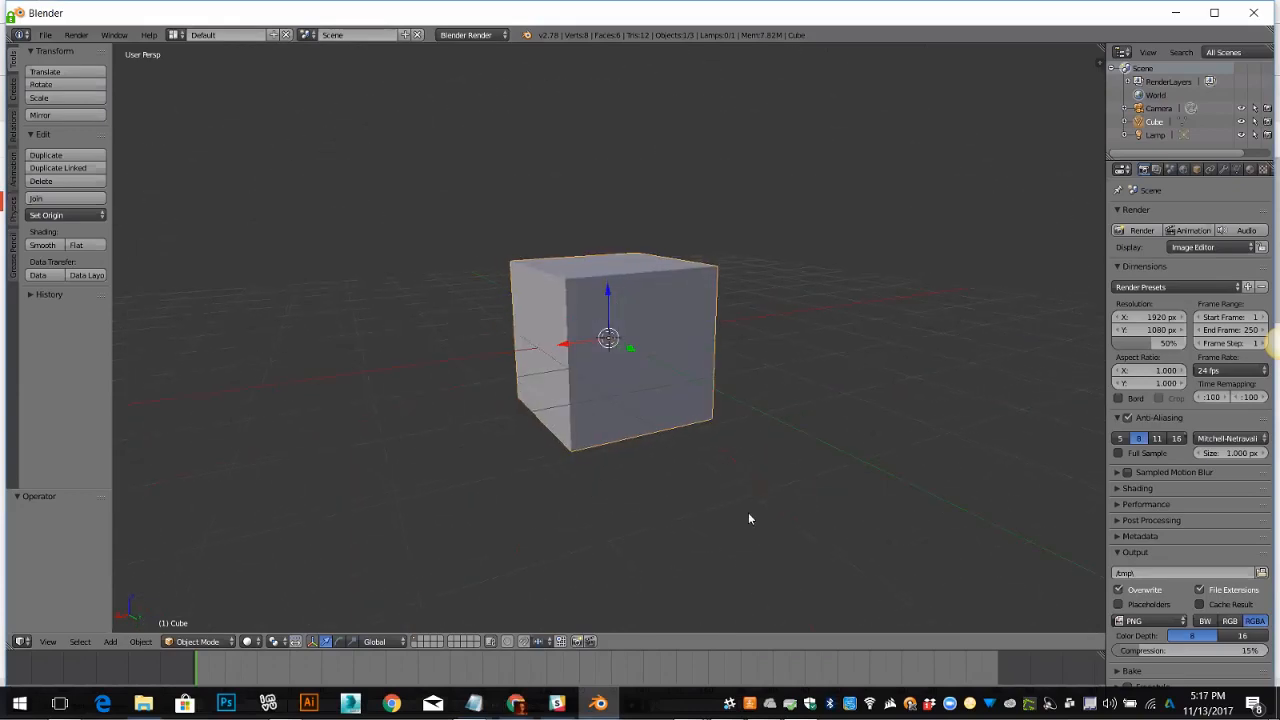
scroll(748, 518, "down", 2)
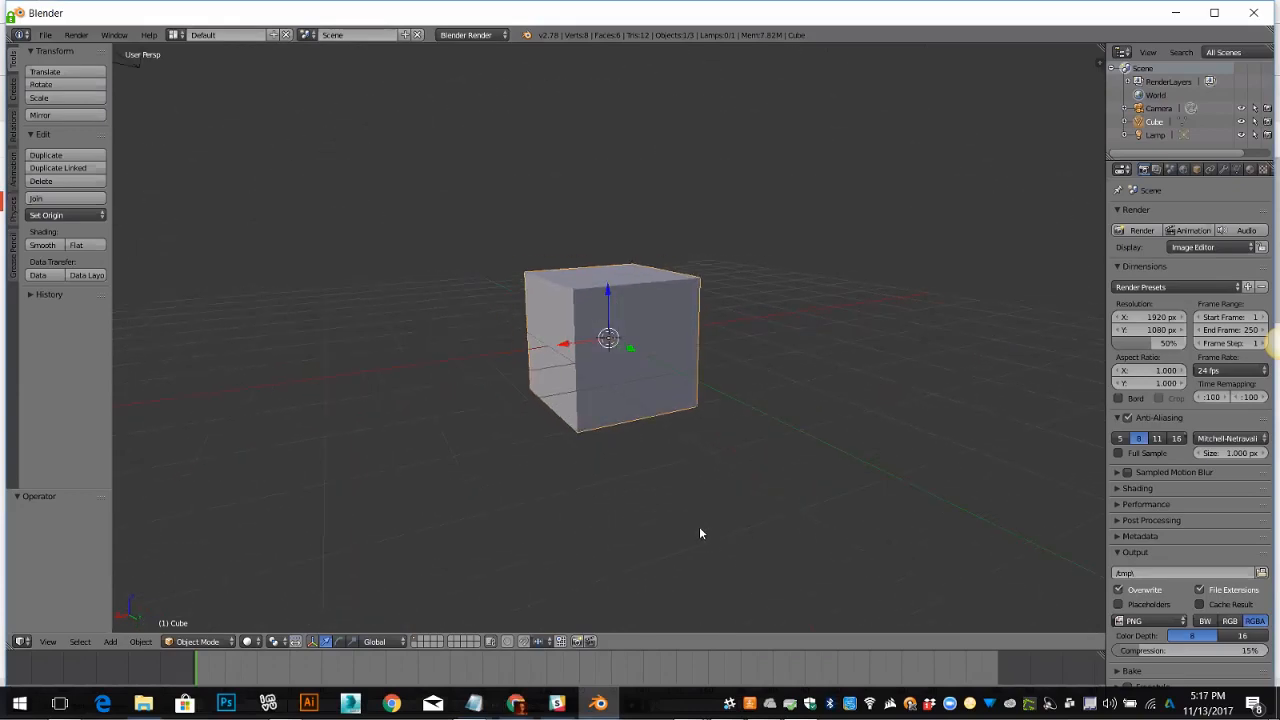
middle_click_drag(570, 519, 681, 459)
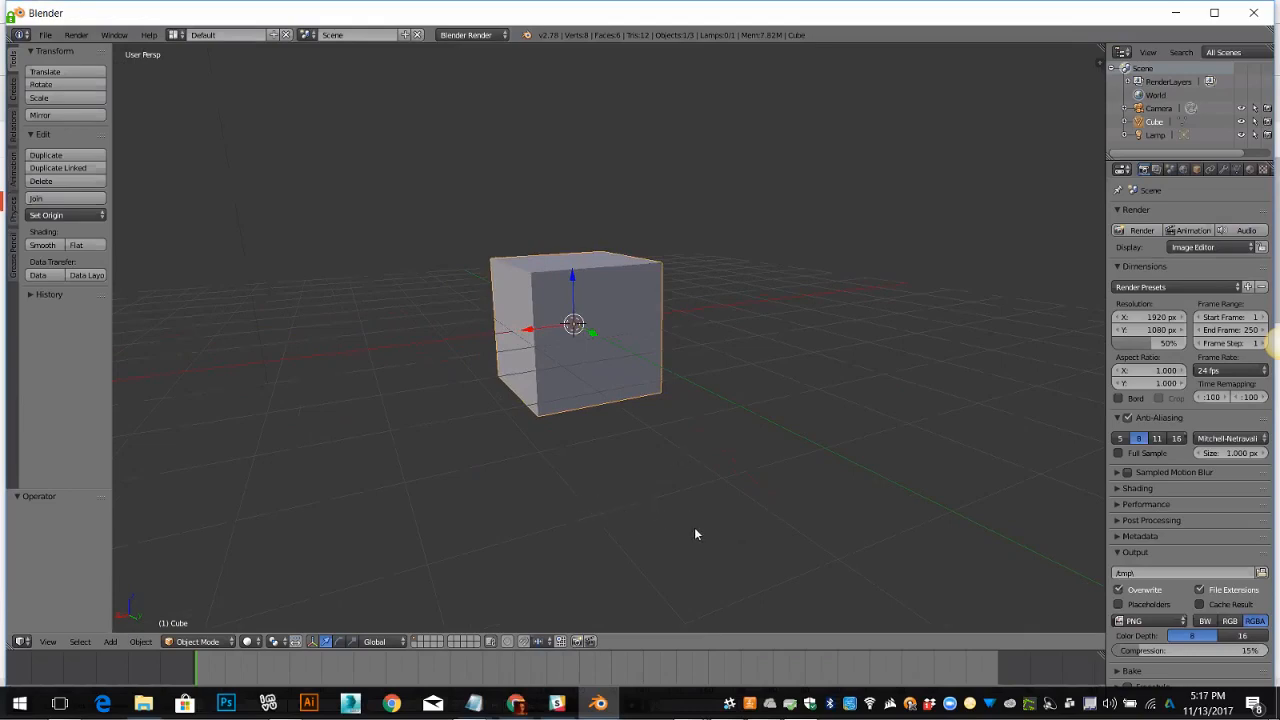
middle_click_drag(642, 532, 715, 500)
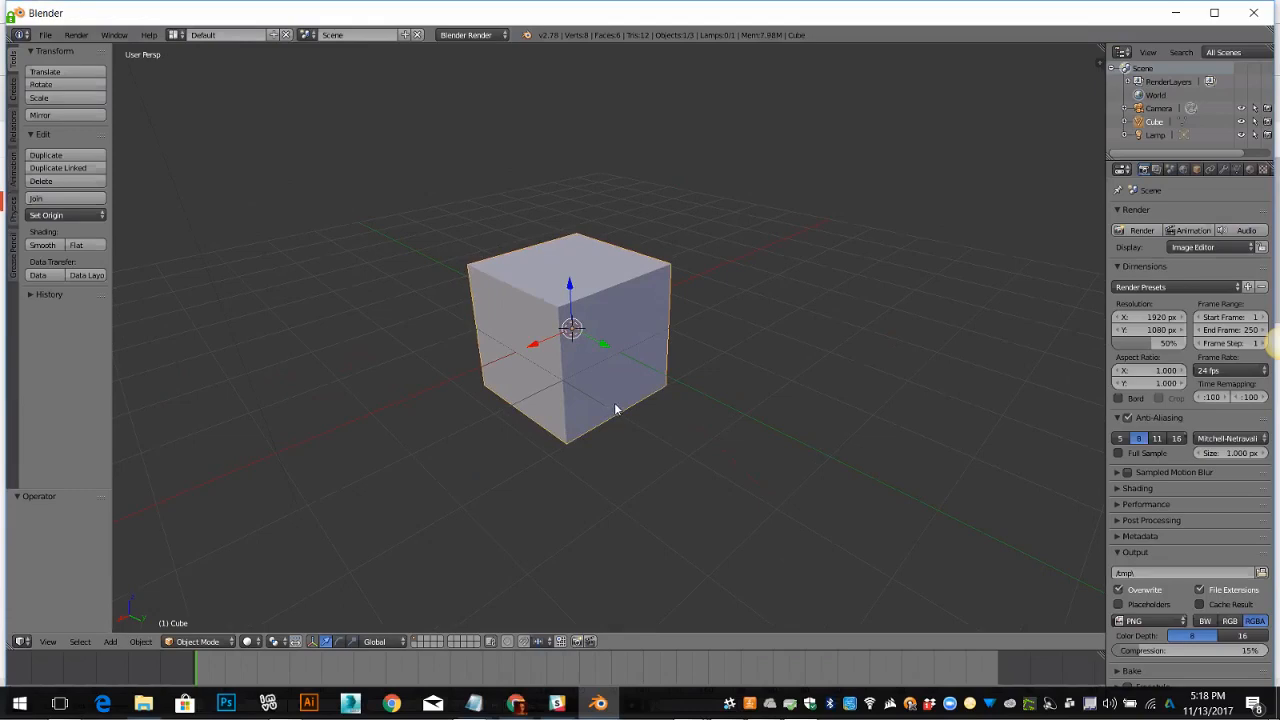
scroll(575, 379, "up", 3)
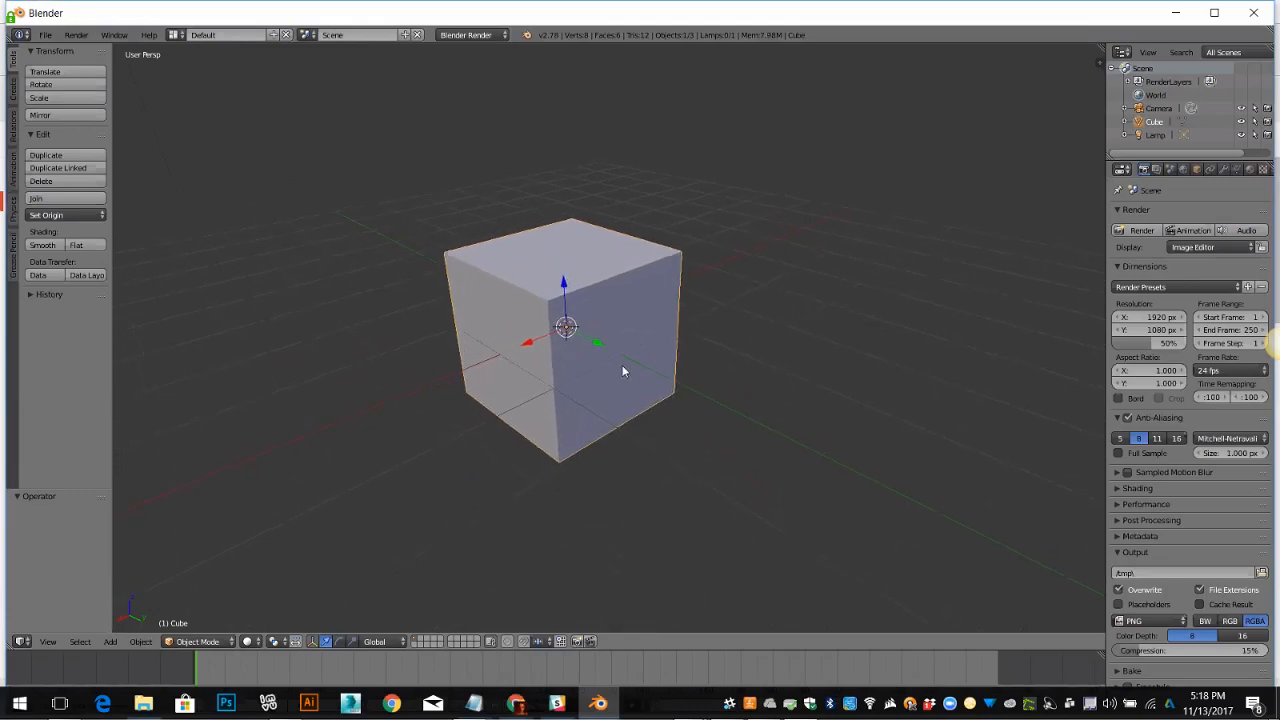
middle_click_drag(712, 342, 635, 379, "ctrl")
scroll(635, 384, "up", 3)
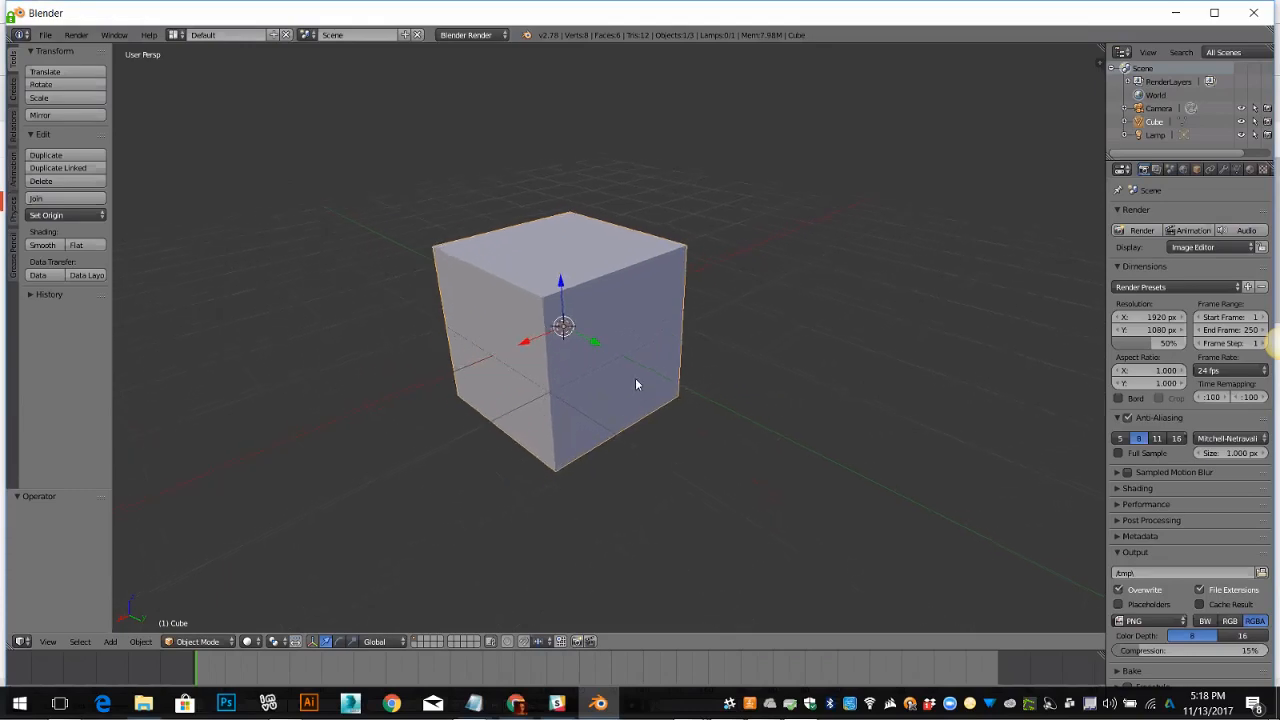
scroll(635, 384, "down", 4)
scroll(637, 378, "down", 1)
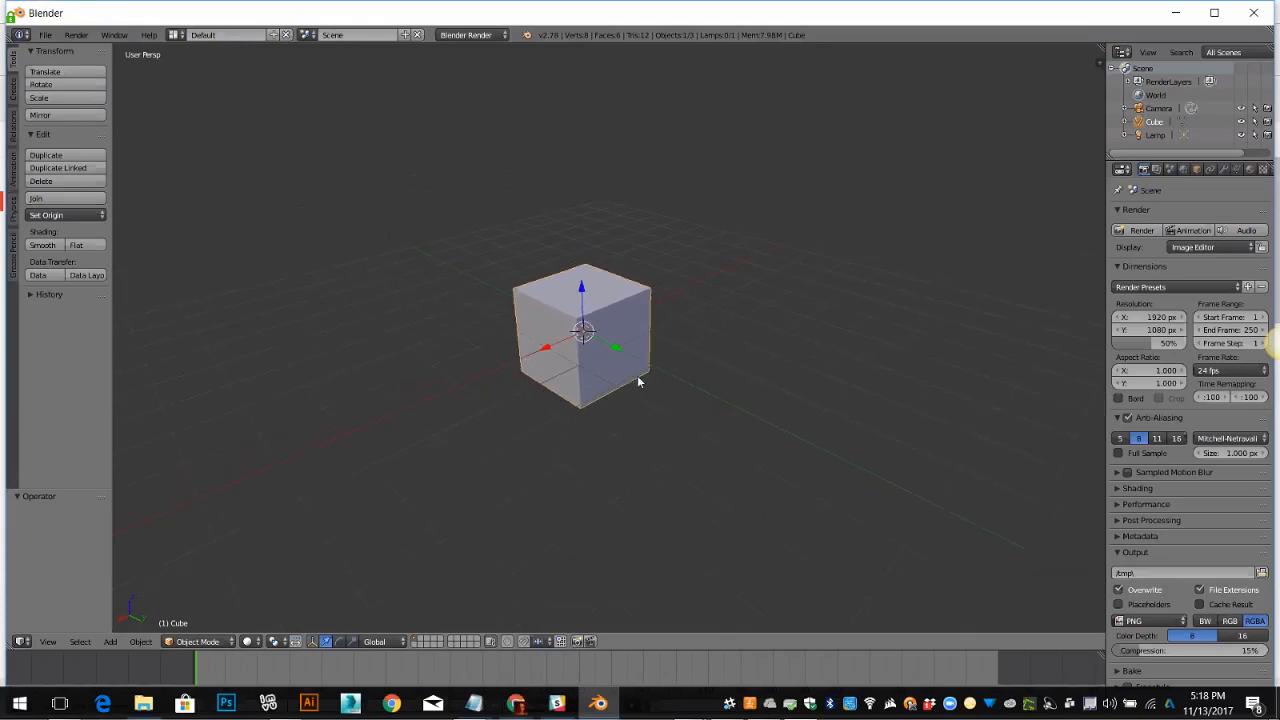
scroll(638, 373, "up", 3)
scroll(641, 366, "down", 1)
scroll(642, 369, "up", 1)
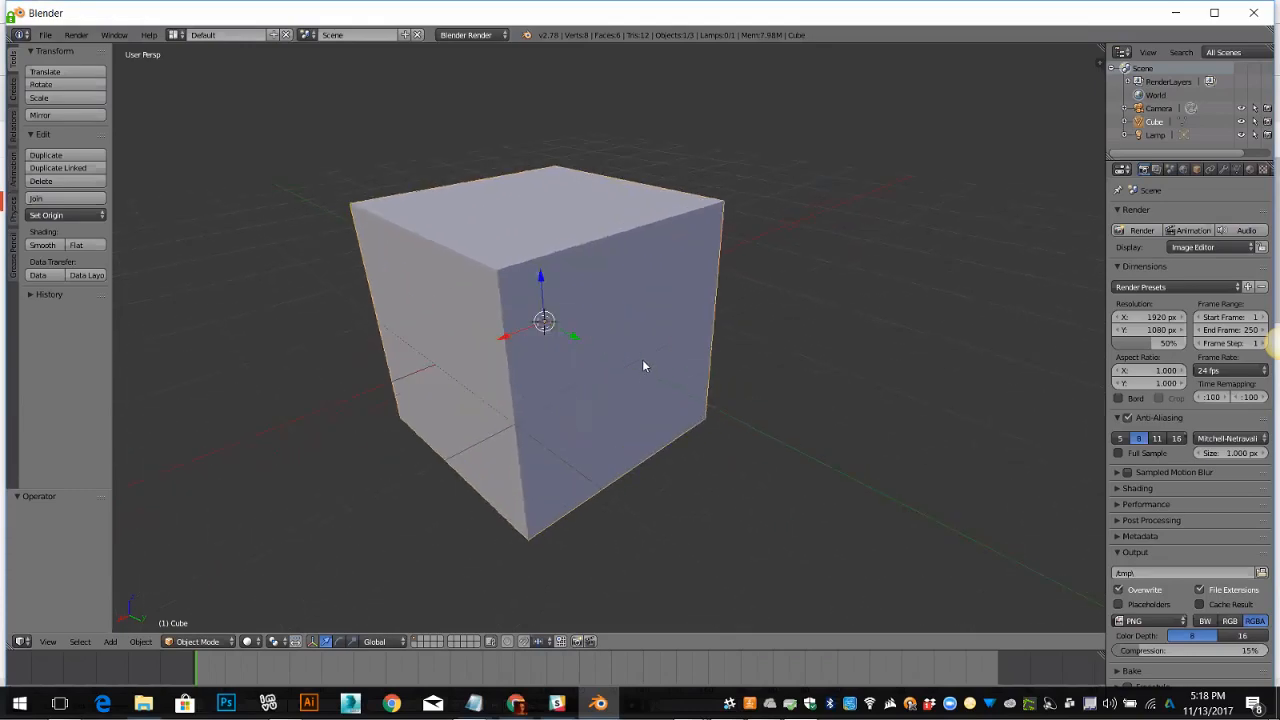
scroll(643, 366, "down", 1)
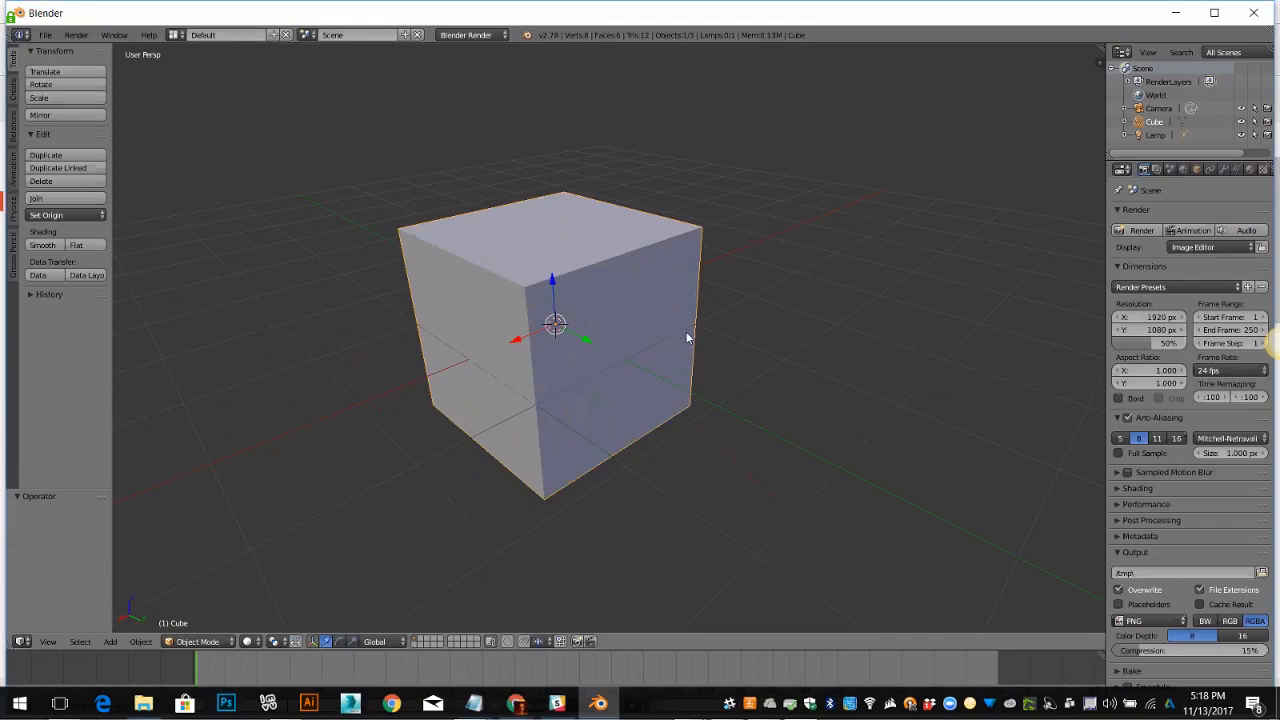
Delete the default cube and add a mesh cylinder in its place.
key("x")
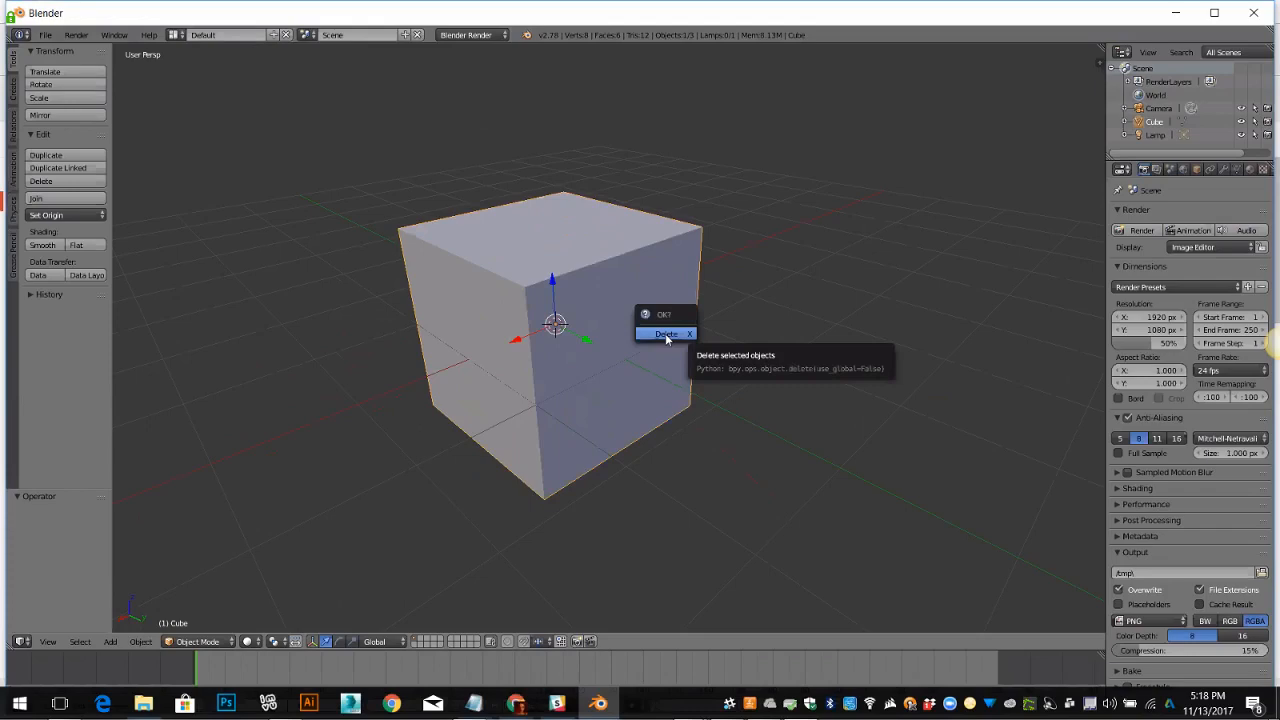
left_click(665, 335)
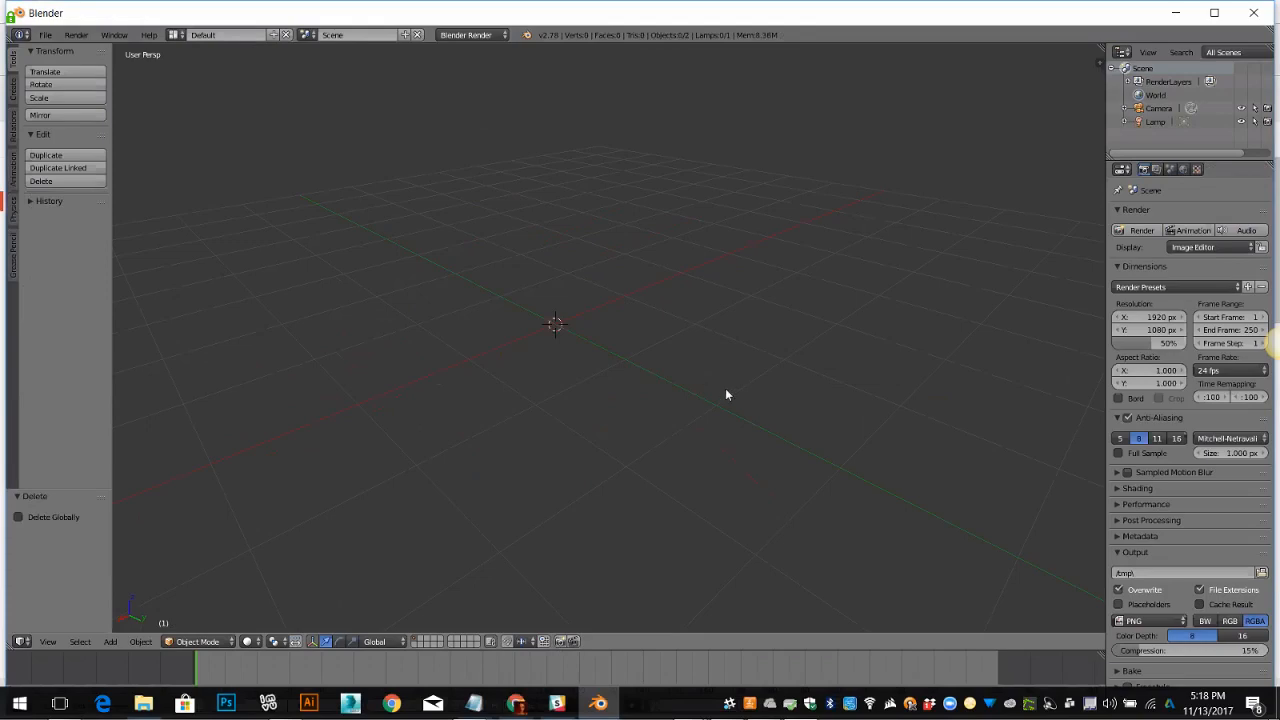
left_click(112, 642)
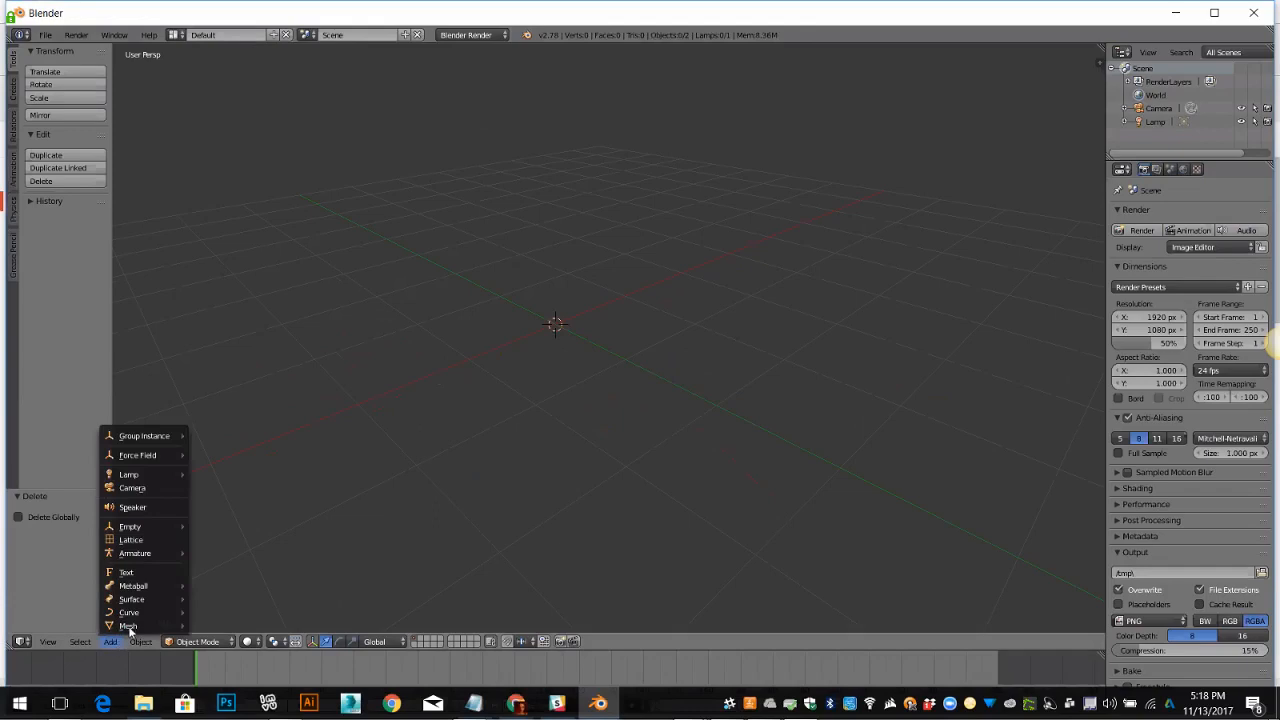
mouse_move(134, 624)
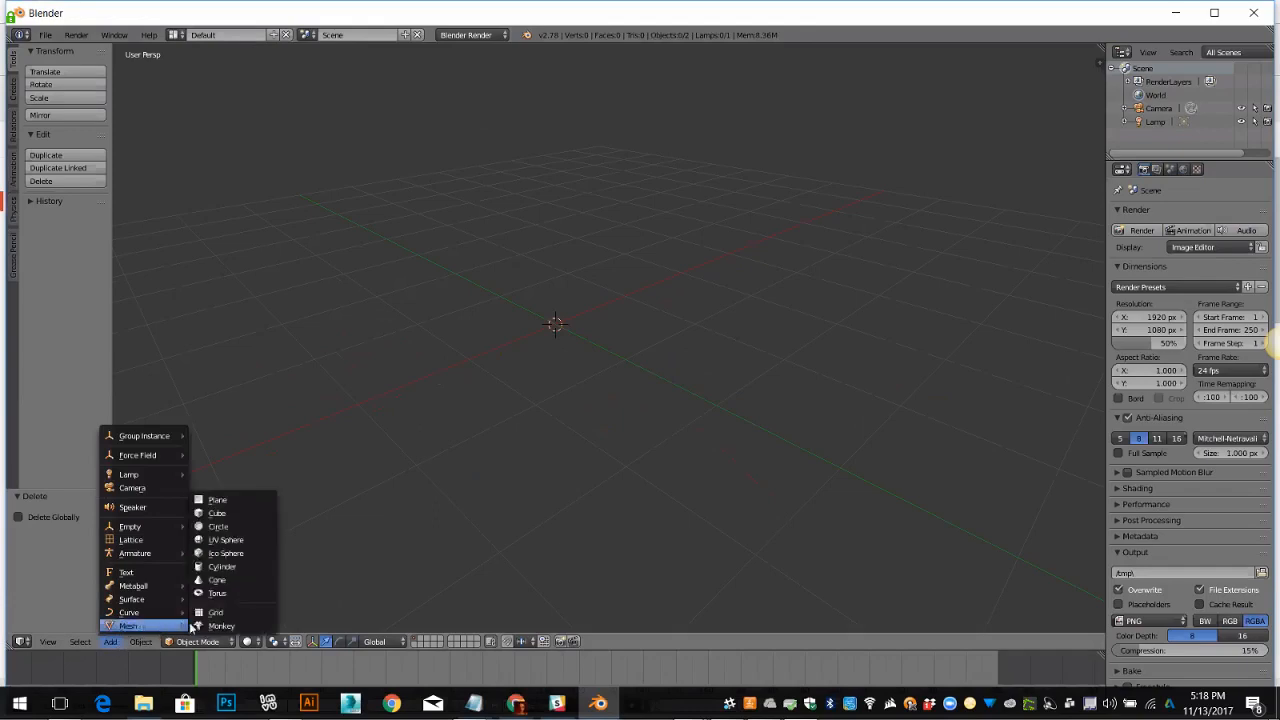
left_click(233, 567)
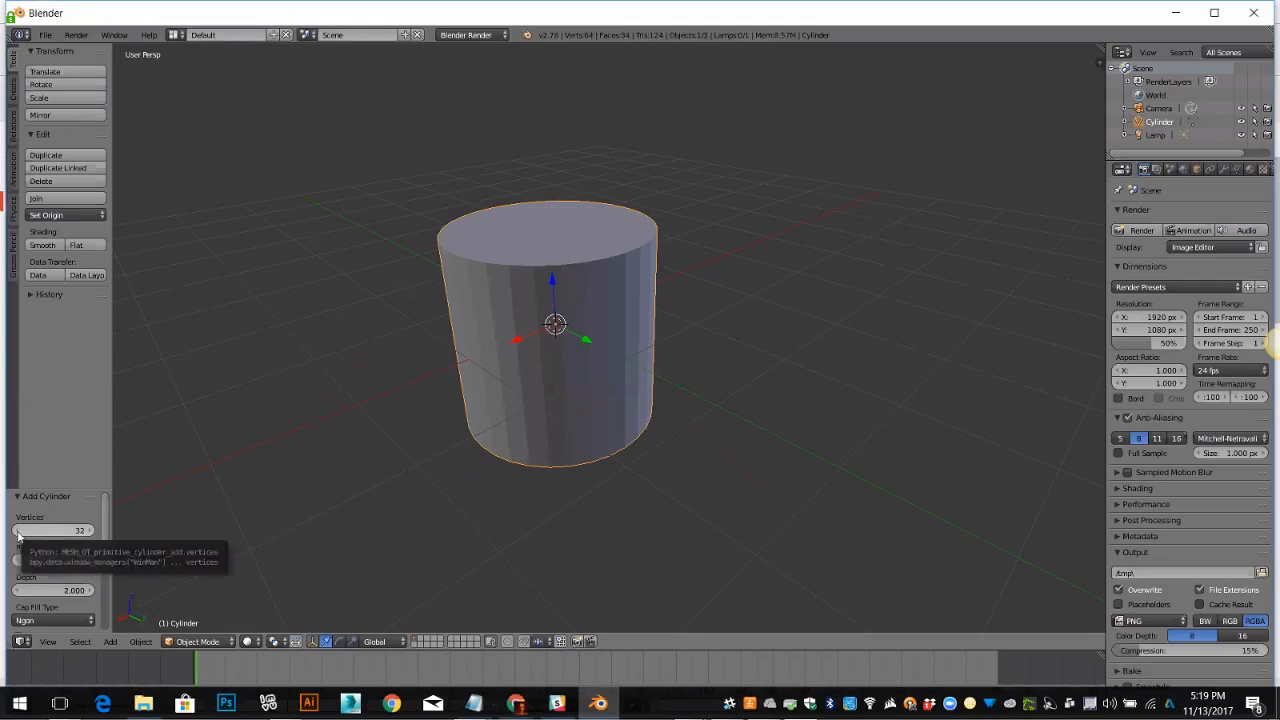
Set the new cylinder's vertex count to 24.
left_click(18, 535)
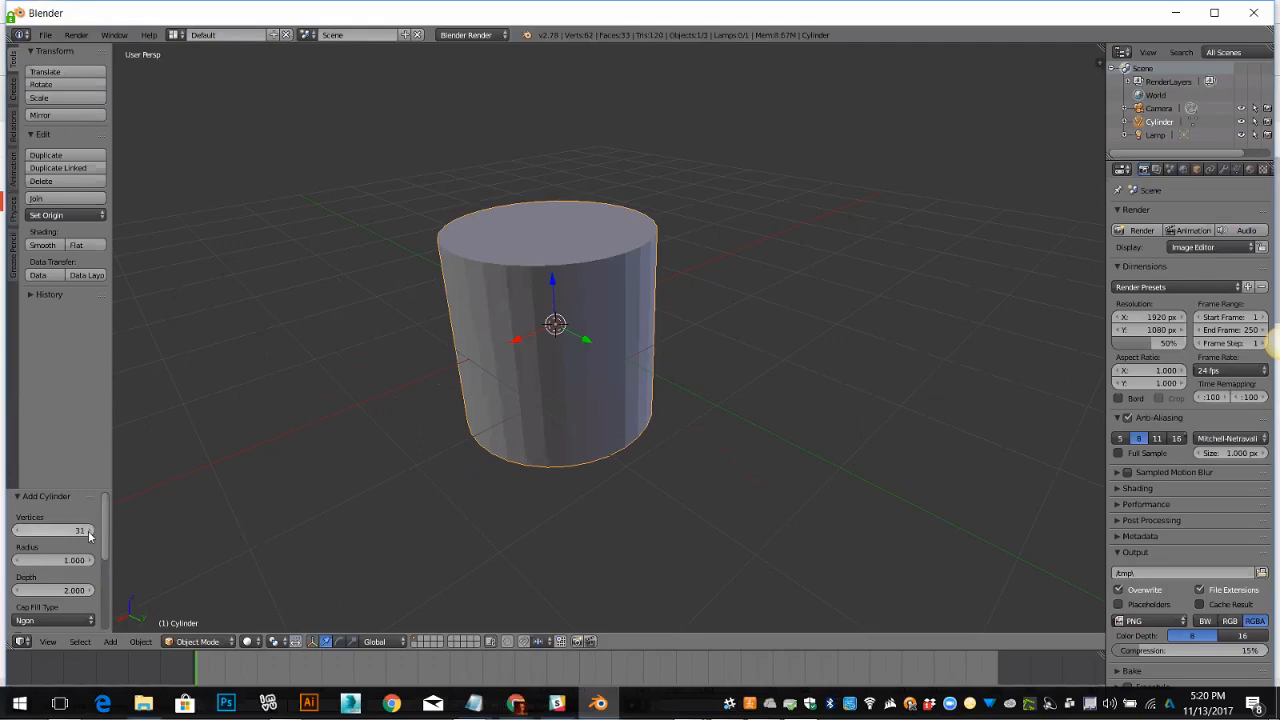
left_click(17, 531)
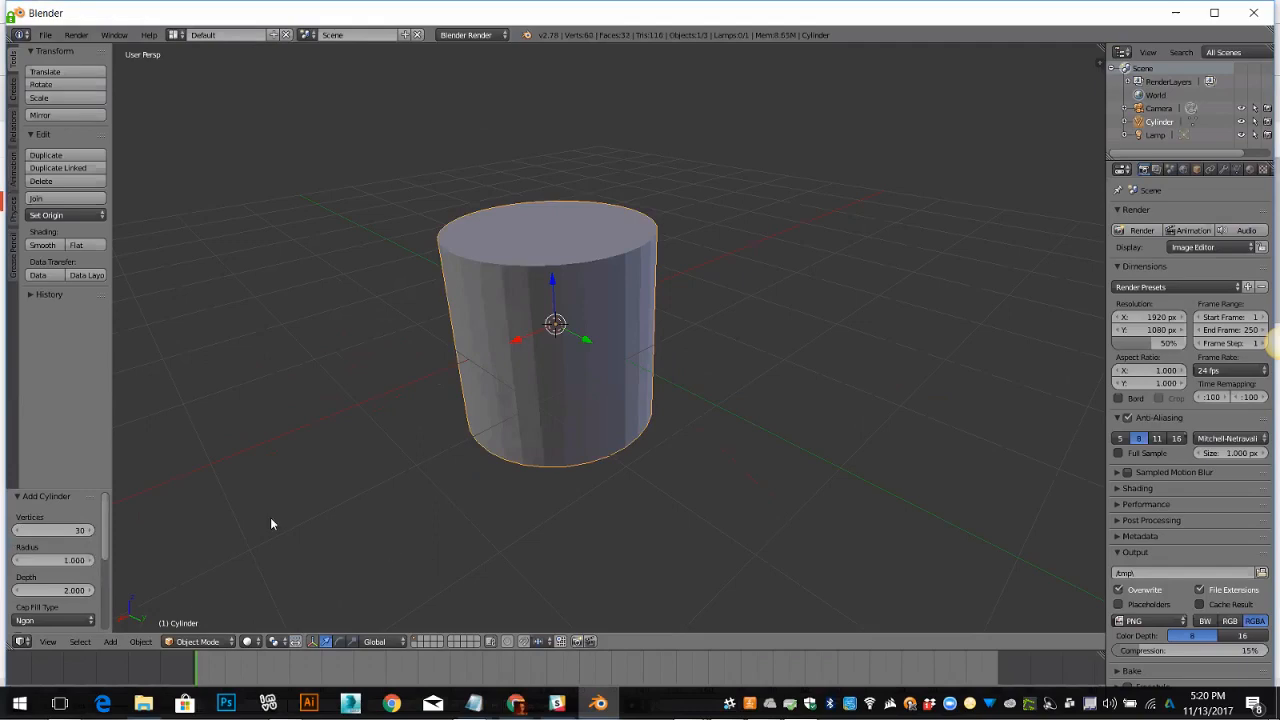
left_click_drag(75, 531, 44, 530)
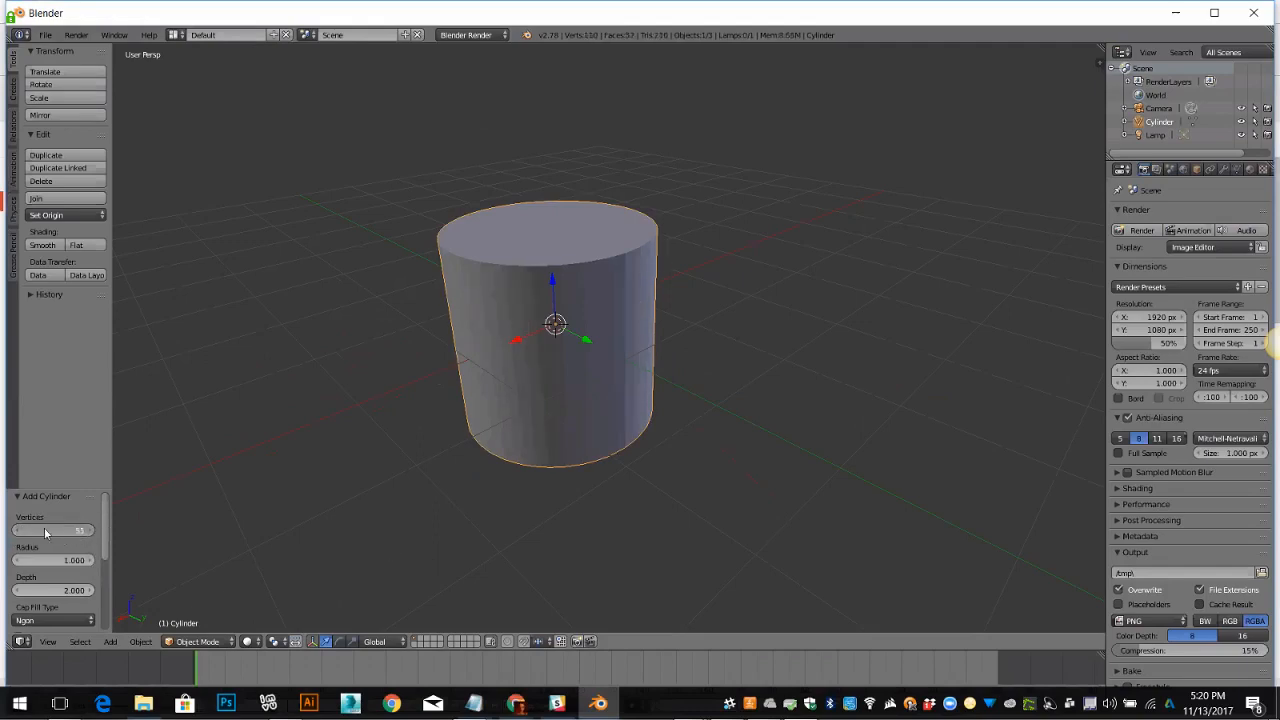
left_click(57, 527)
type("24")
key("Tab")
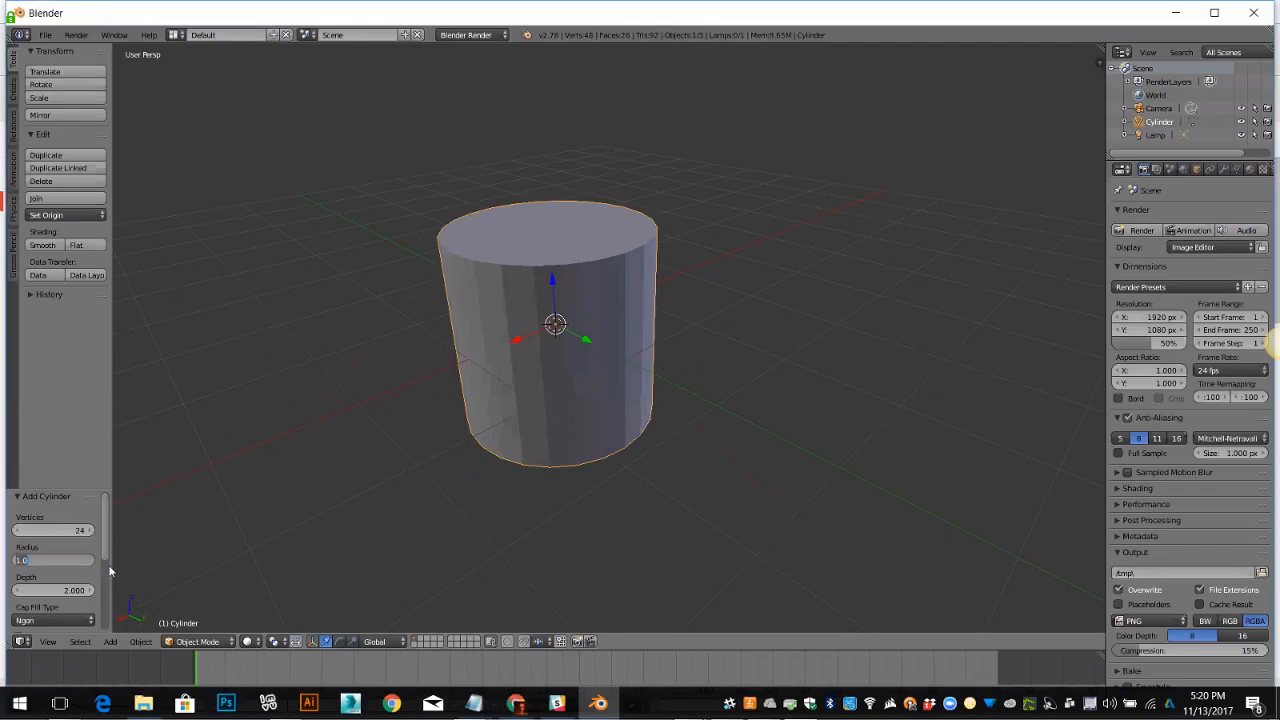
Enable Generate UVs in the cylinder's creation settings.
scroll(112, 598, "down", 5)
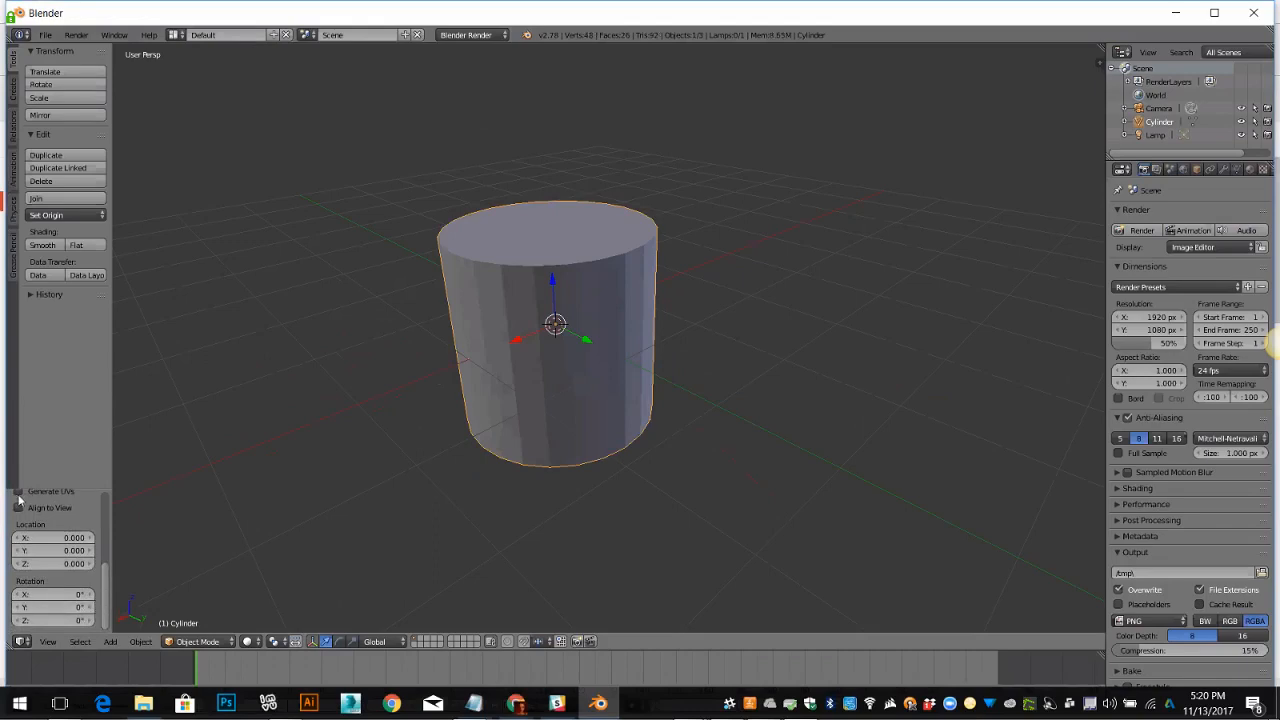
left_click(18, 494)
scroll(102, 566, "up", 3)
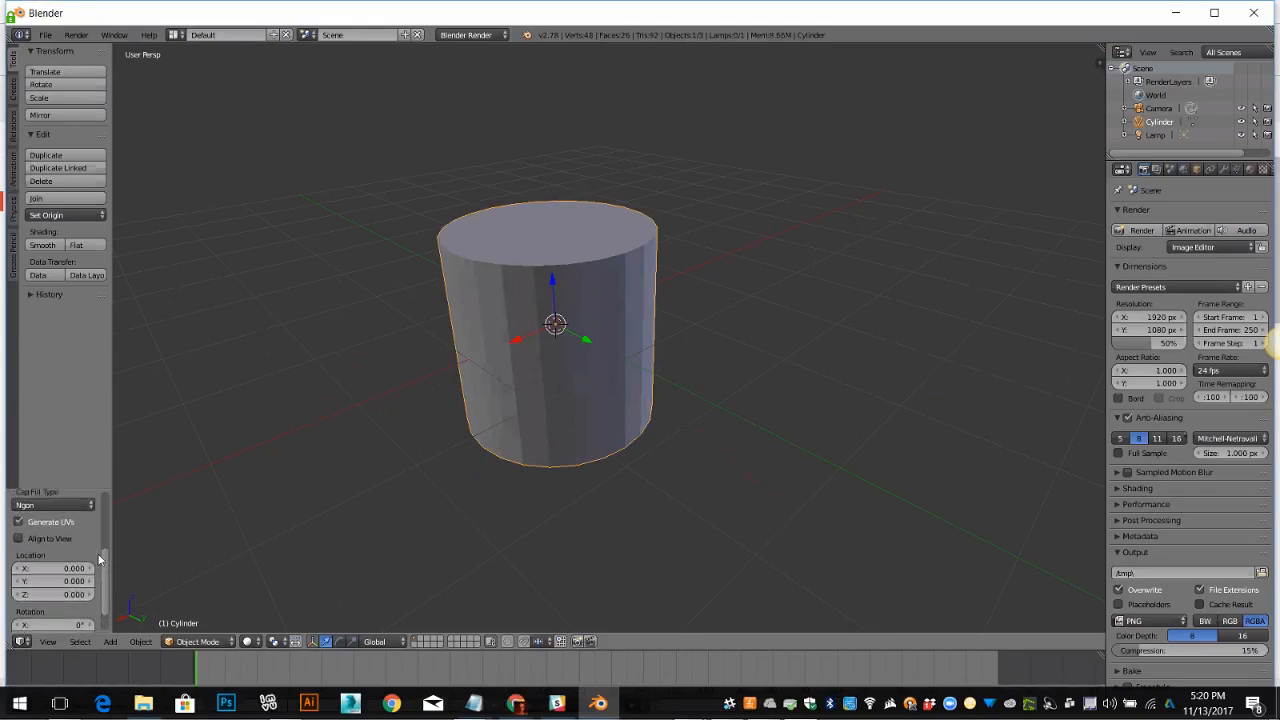
scroll(99, 561, "up", 2)
scroll(98, 563, "down", 1)
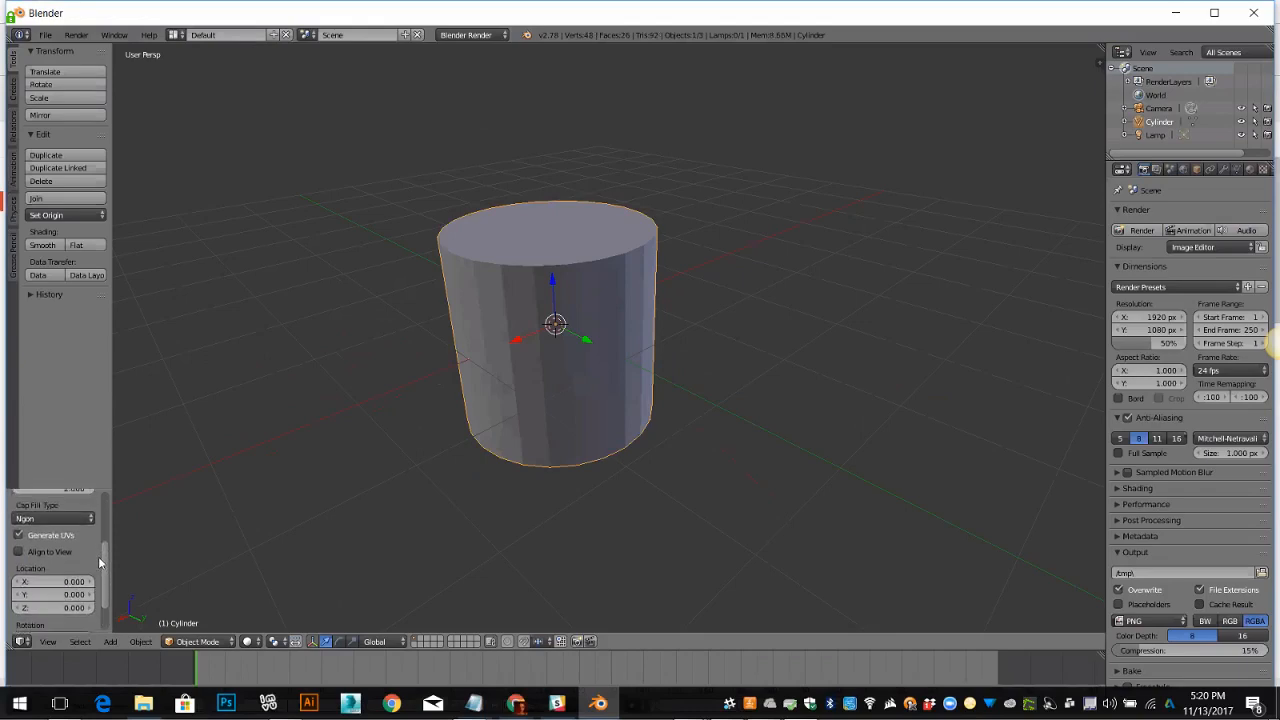
scroll(104, 580, "up", 4)
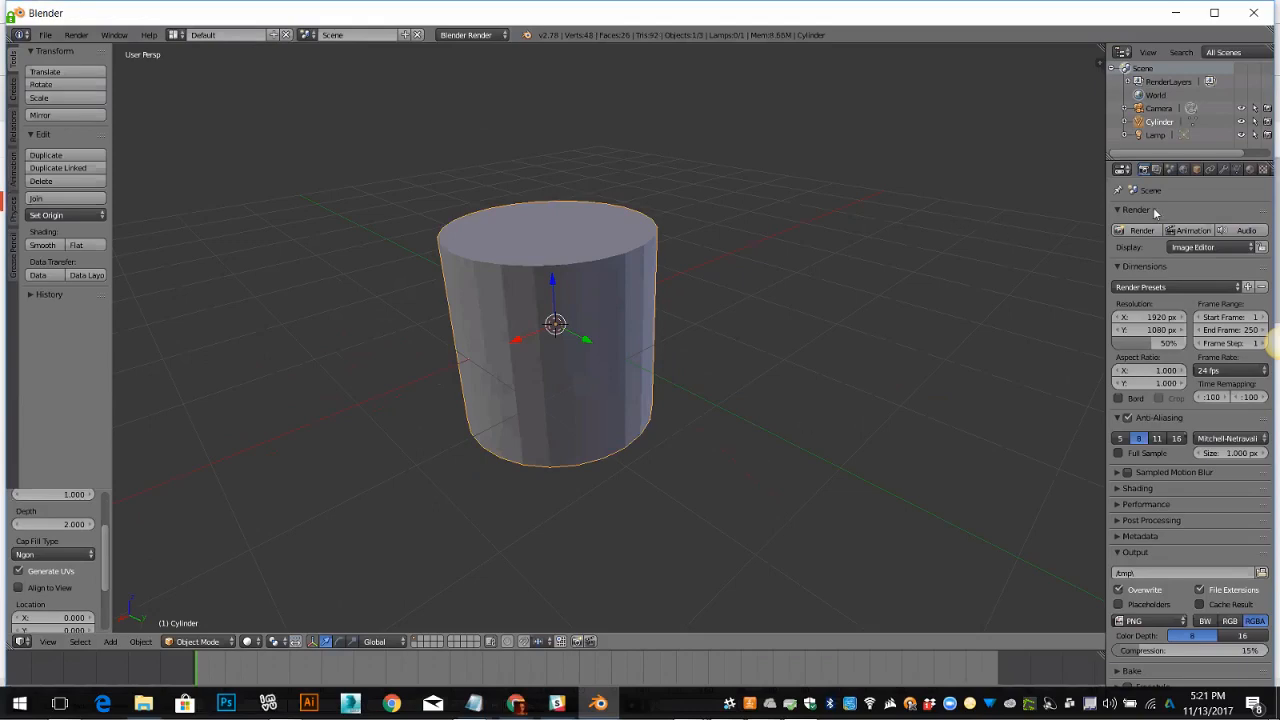
Give the cylinder a new material named hatbox with a light purple diffuse colour.
left_click(1250, 172)
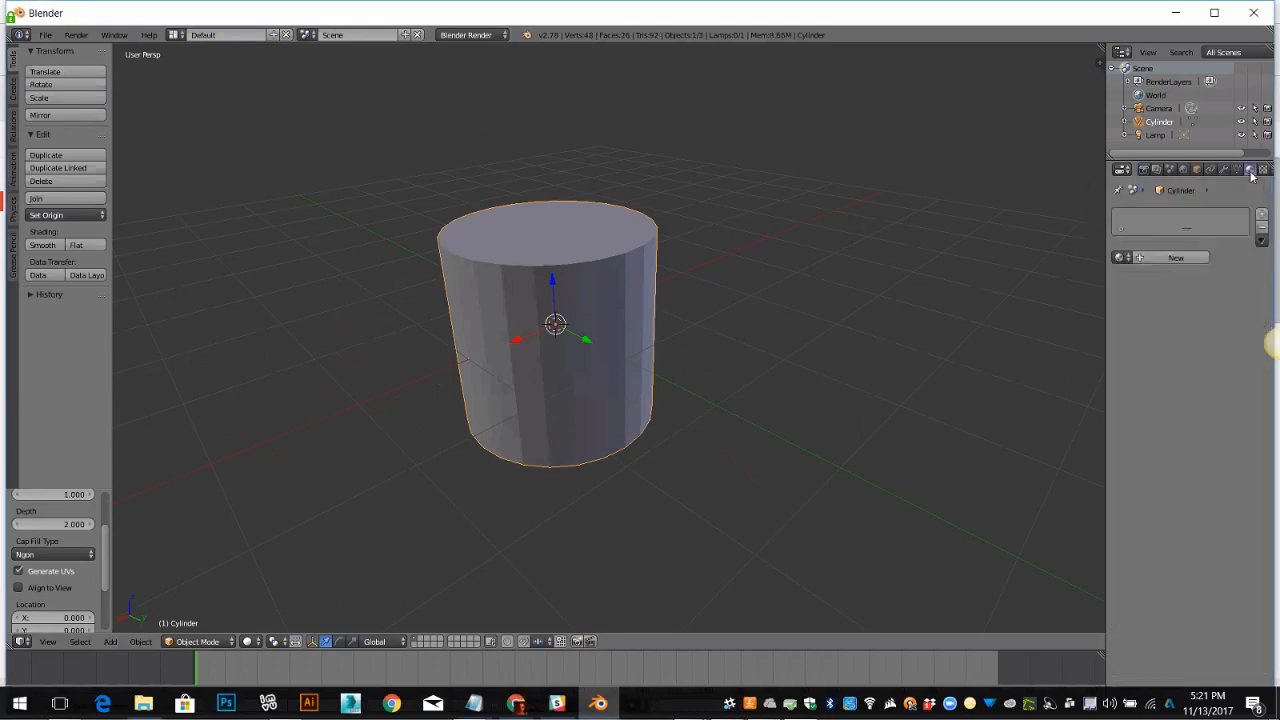
left_click(1166, 258)
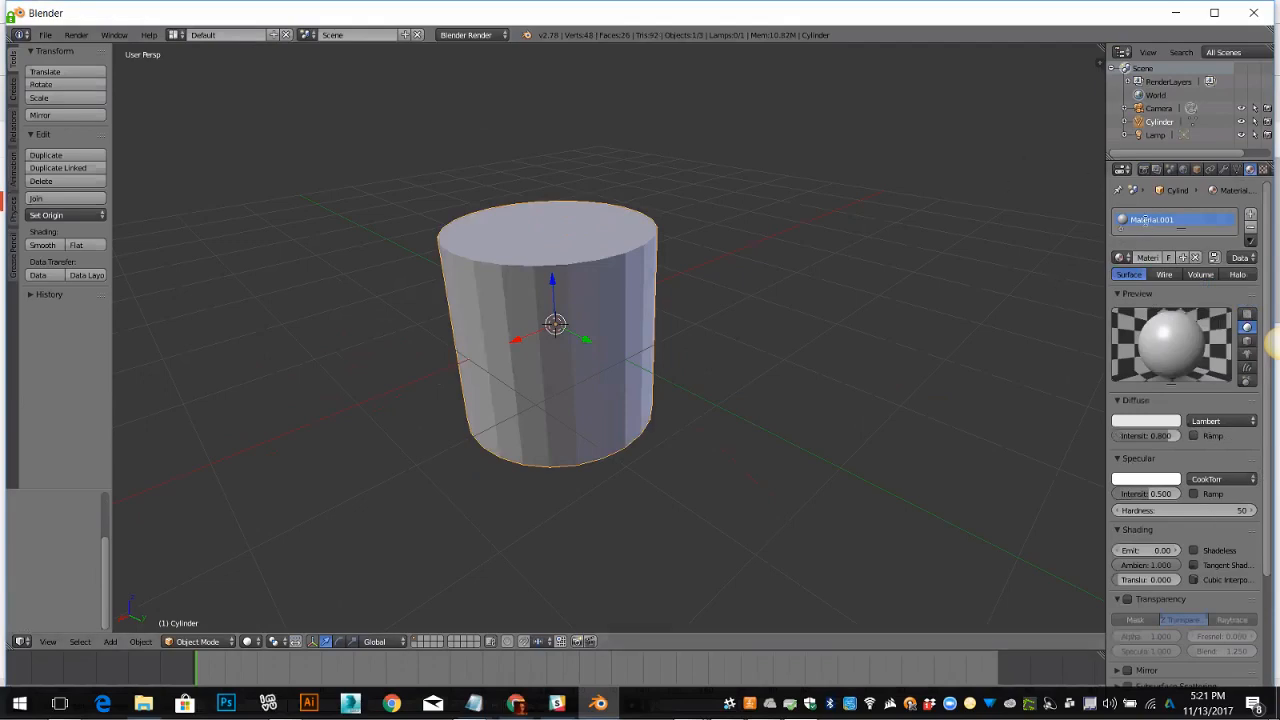
double_click(1145, 220)
type("hatbox")
key("Return")
left_click(1148, 427)
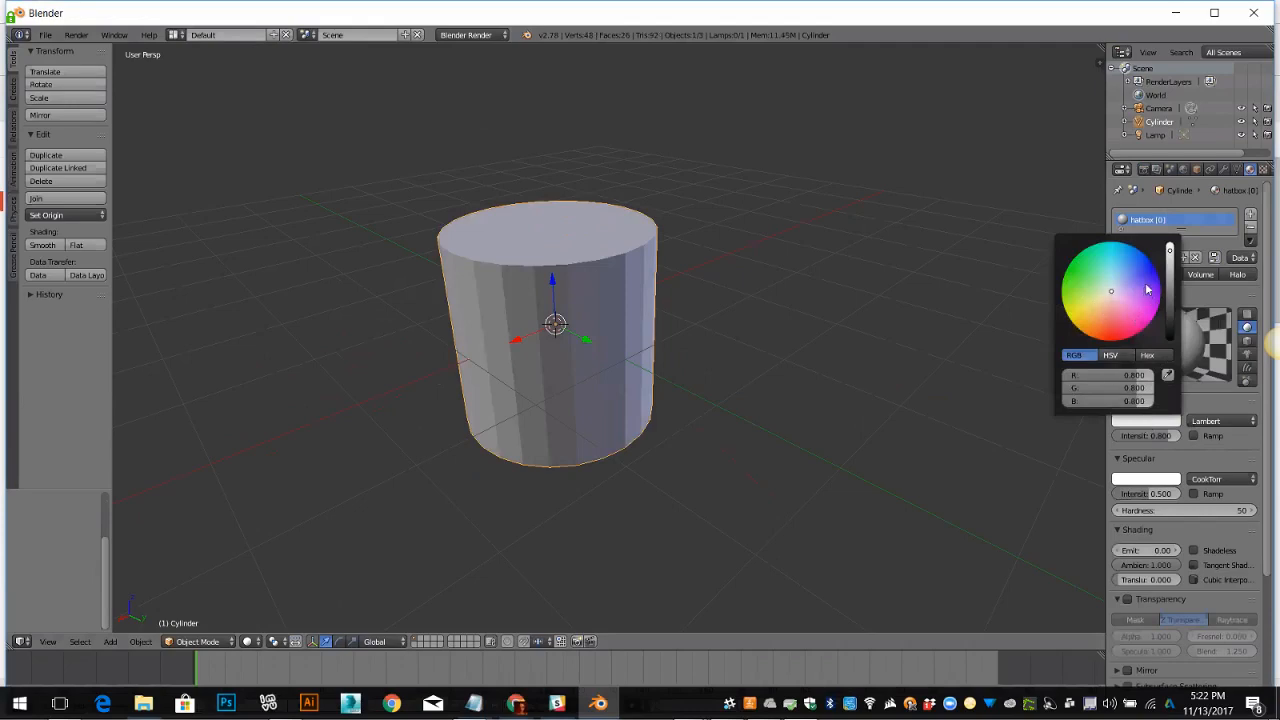
left_click_drag(1148, 290, 1123, 287)
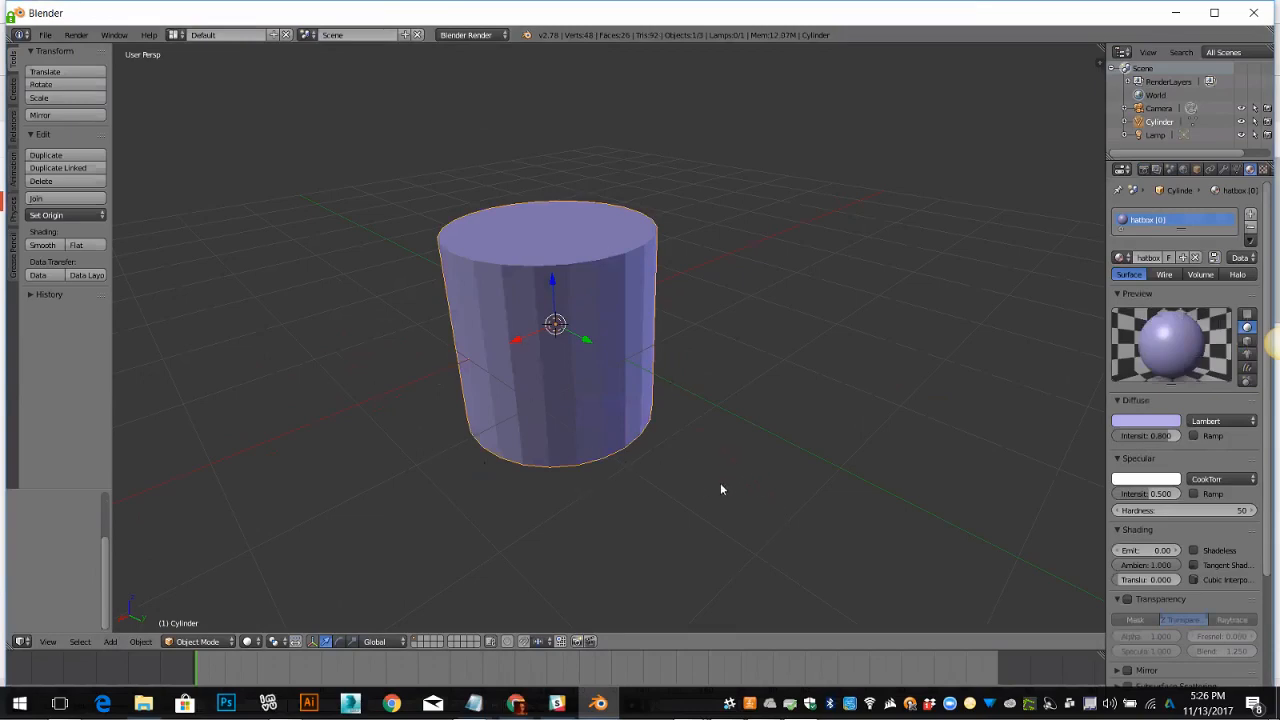
Flatten the cylinder by setting its Z scale to 0.5 in the object transform values.
middle_click_drag(725, 438, 727, 508)
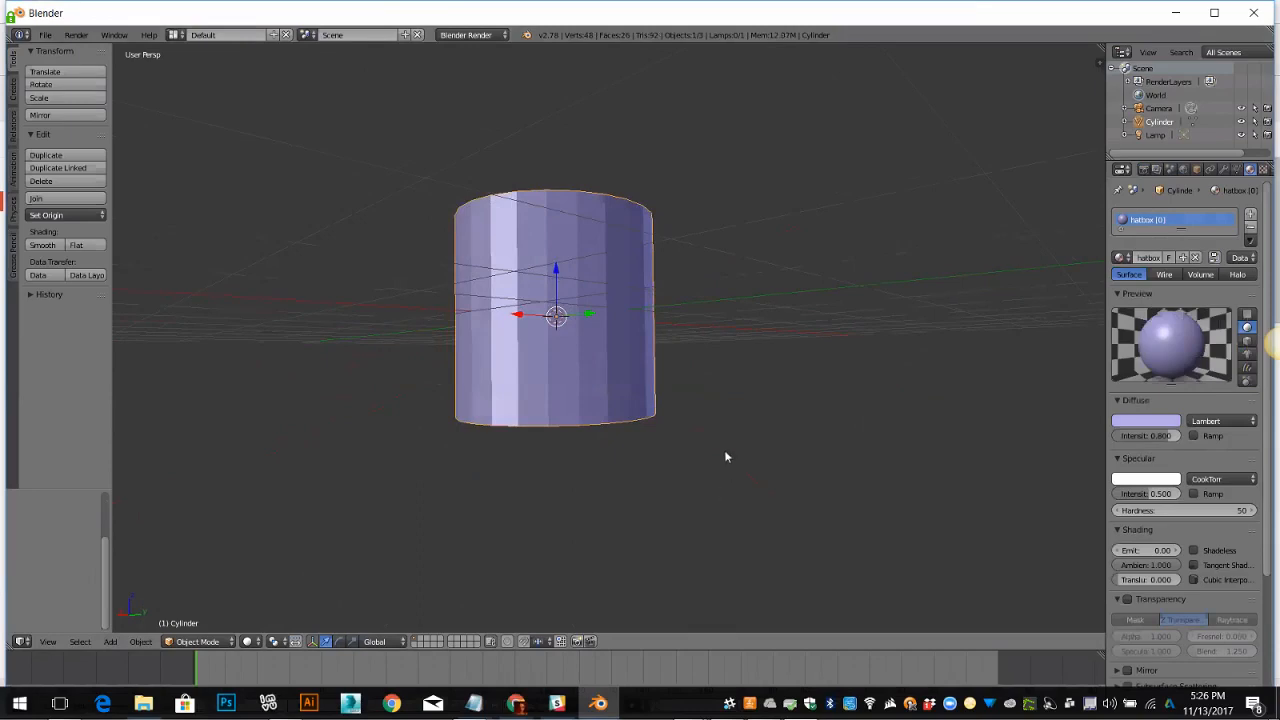
middle_click_drag(726, 457, 739, 356)
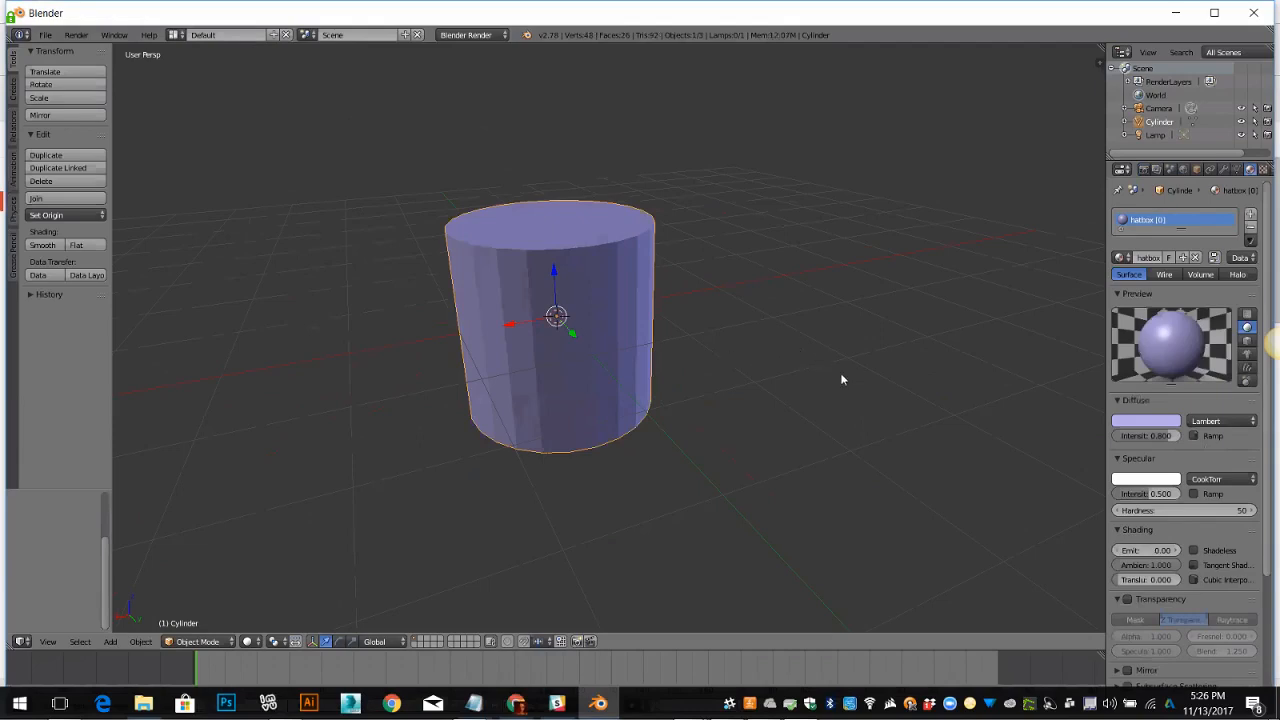
left_click(1197, 170)
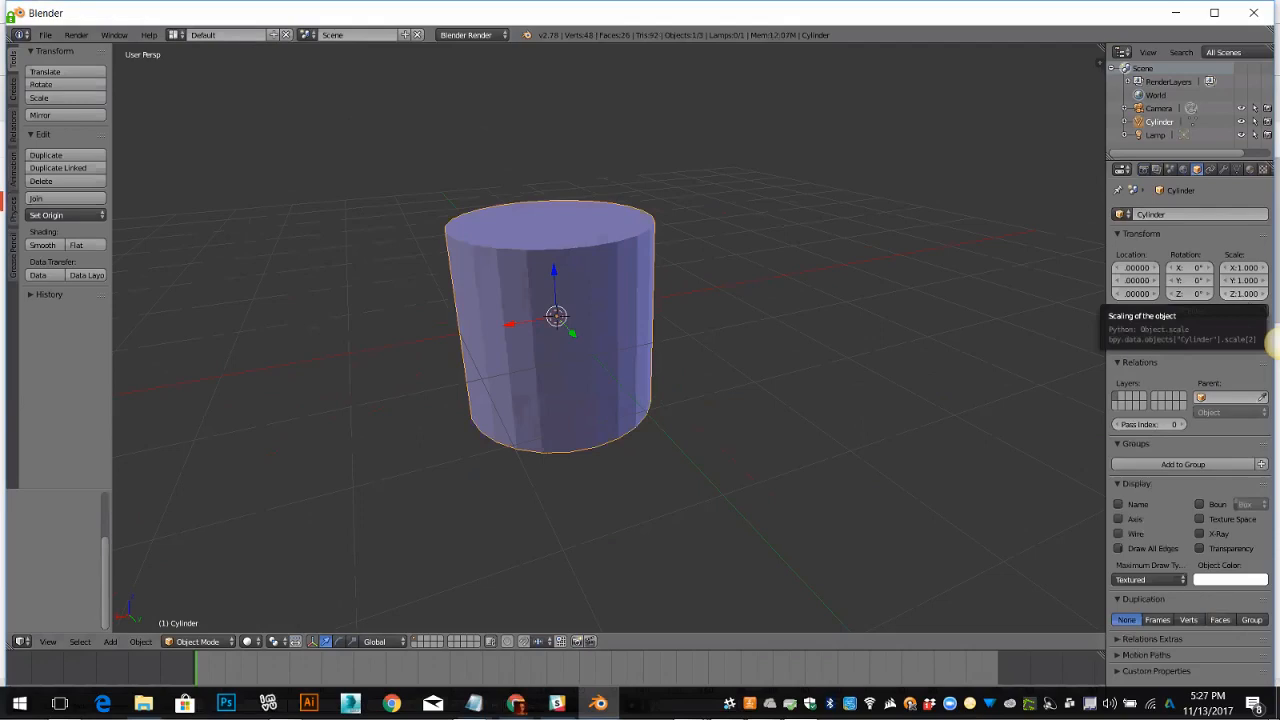
left_click(1243, 294)
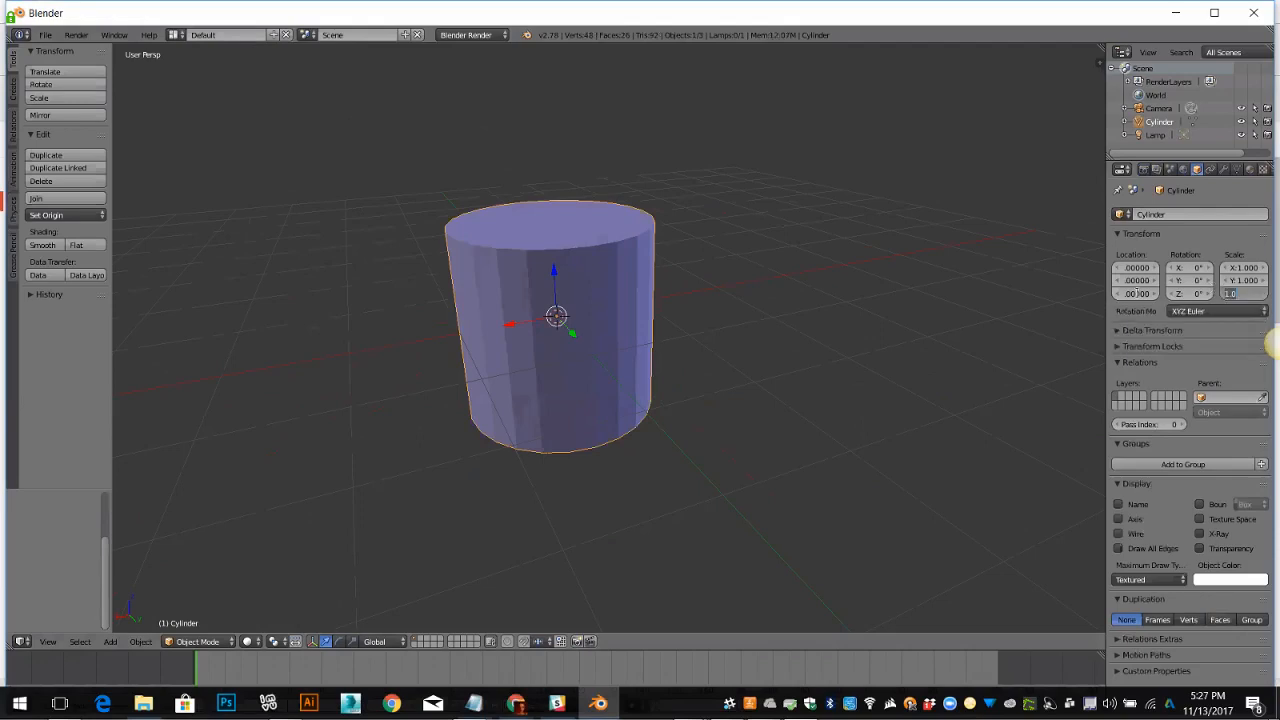
key("BackSpace")
key("Return")
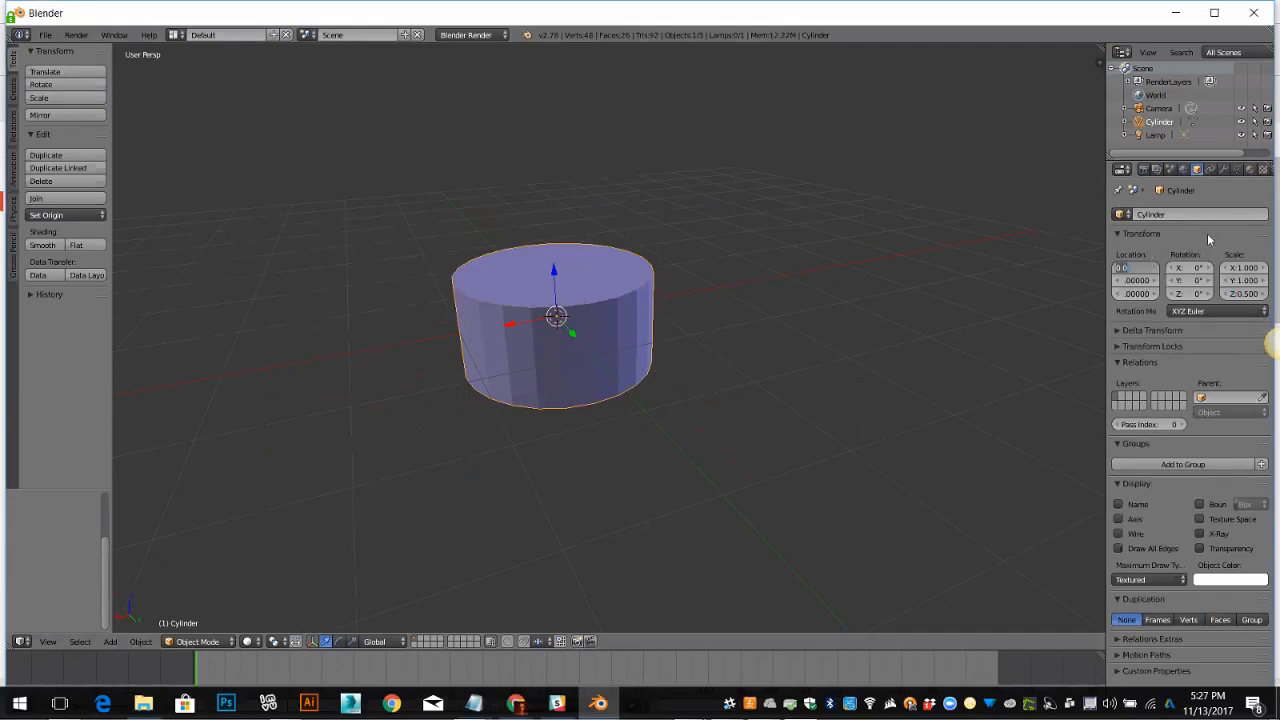
key("Return")
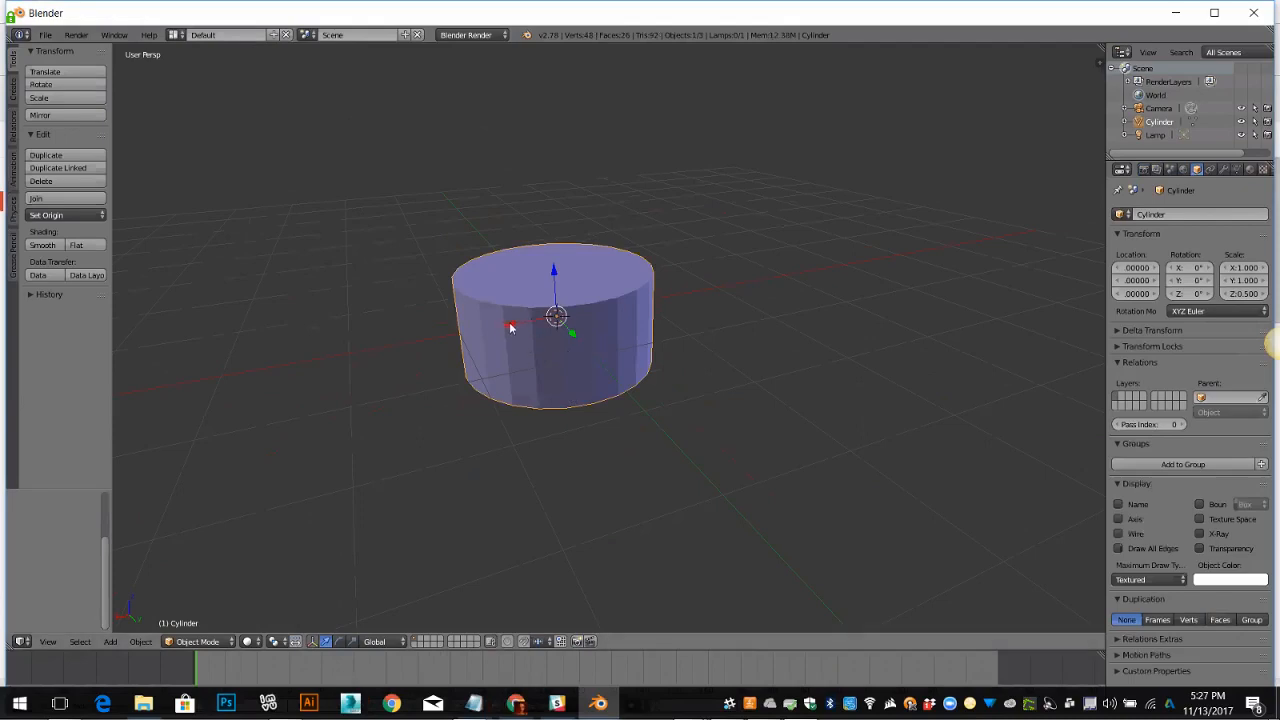
Flatten the cylinder along Z with the scale manipulator to a Z scale of about 0.38.
left_click(352, 648)
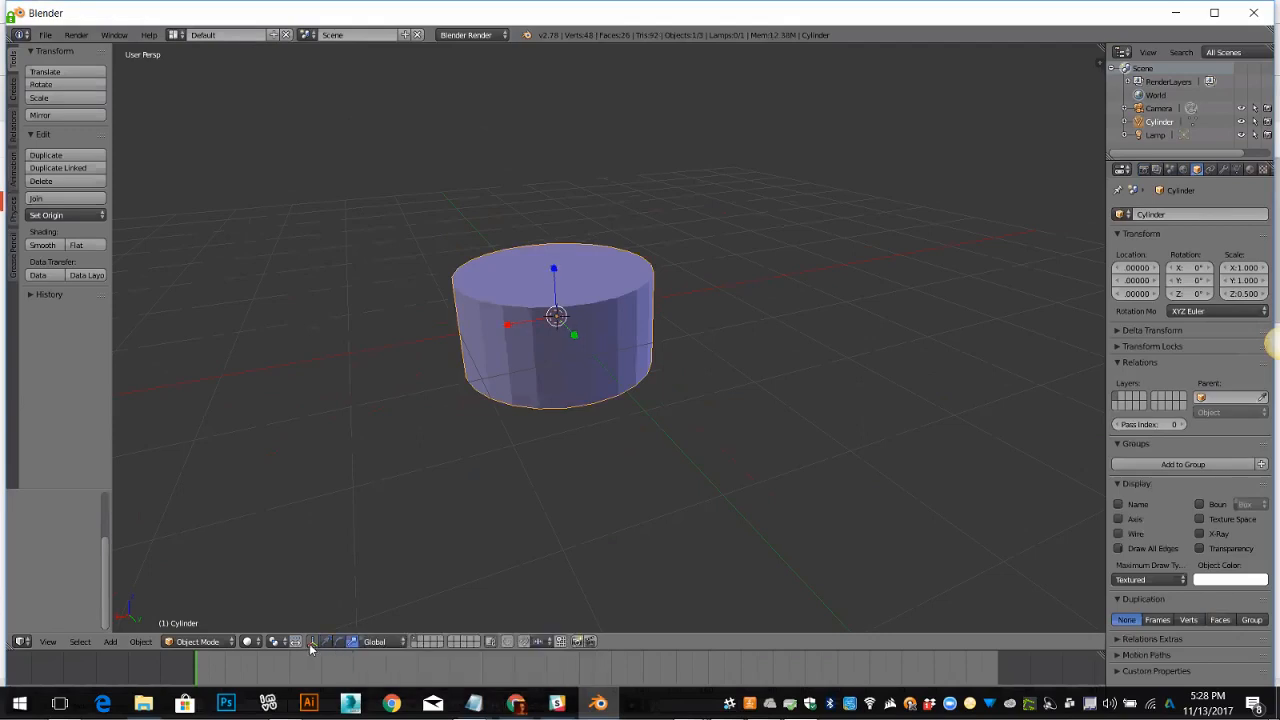
left_click(313, 645)
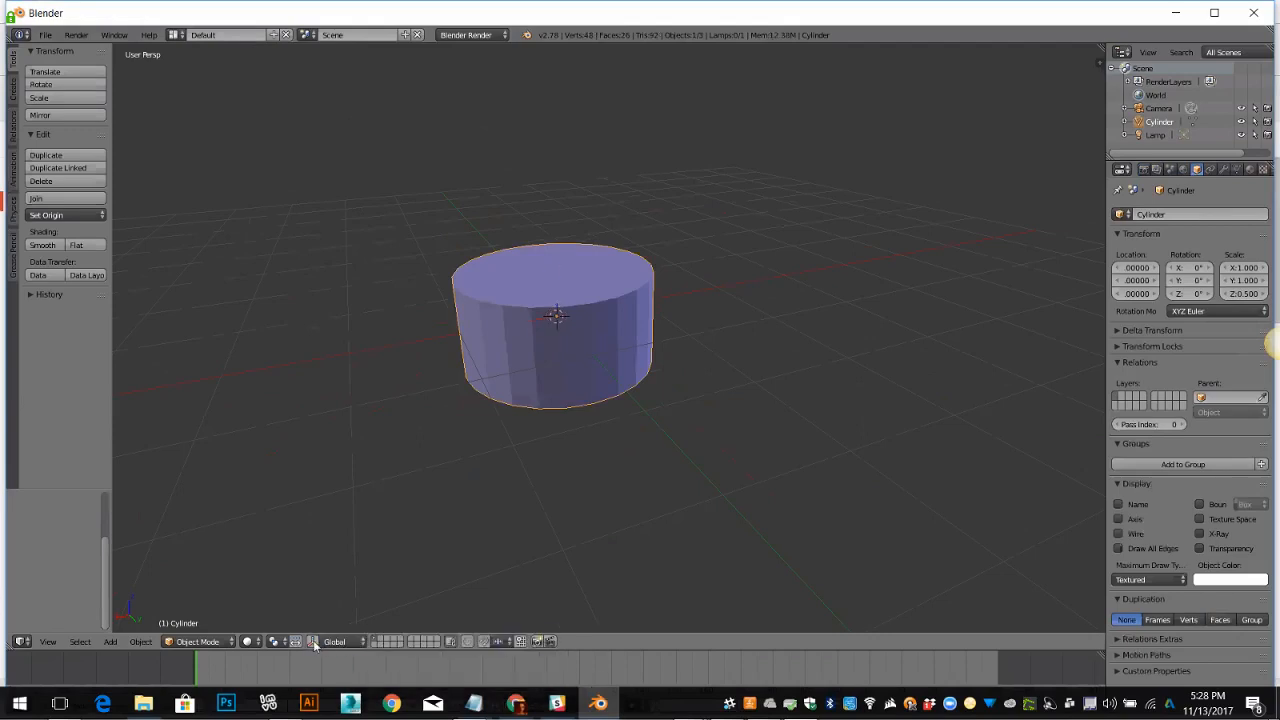
left_click(366, 643)
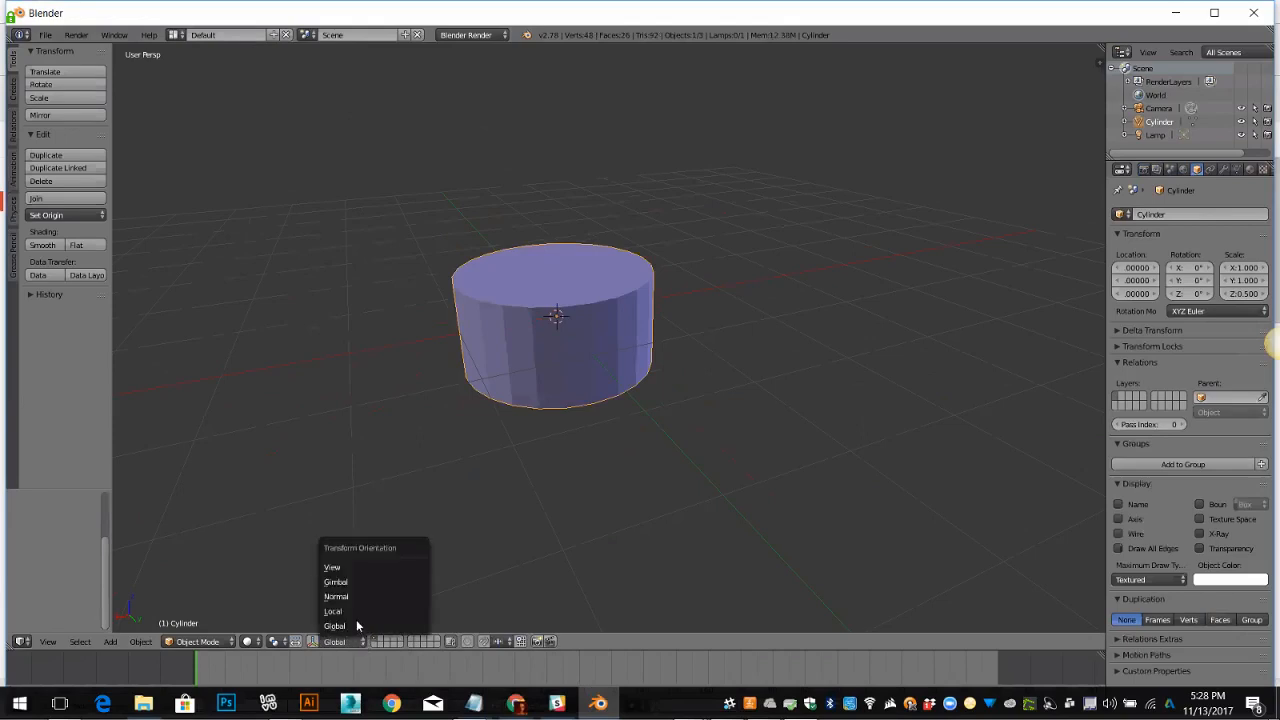
left_click(310, 648)
left_click(313, 645)
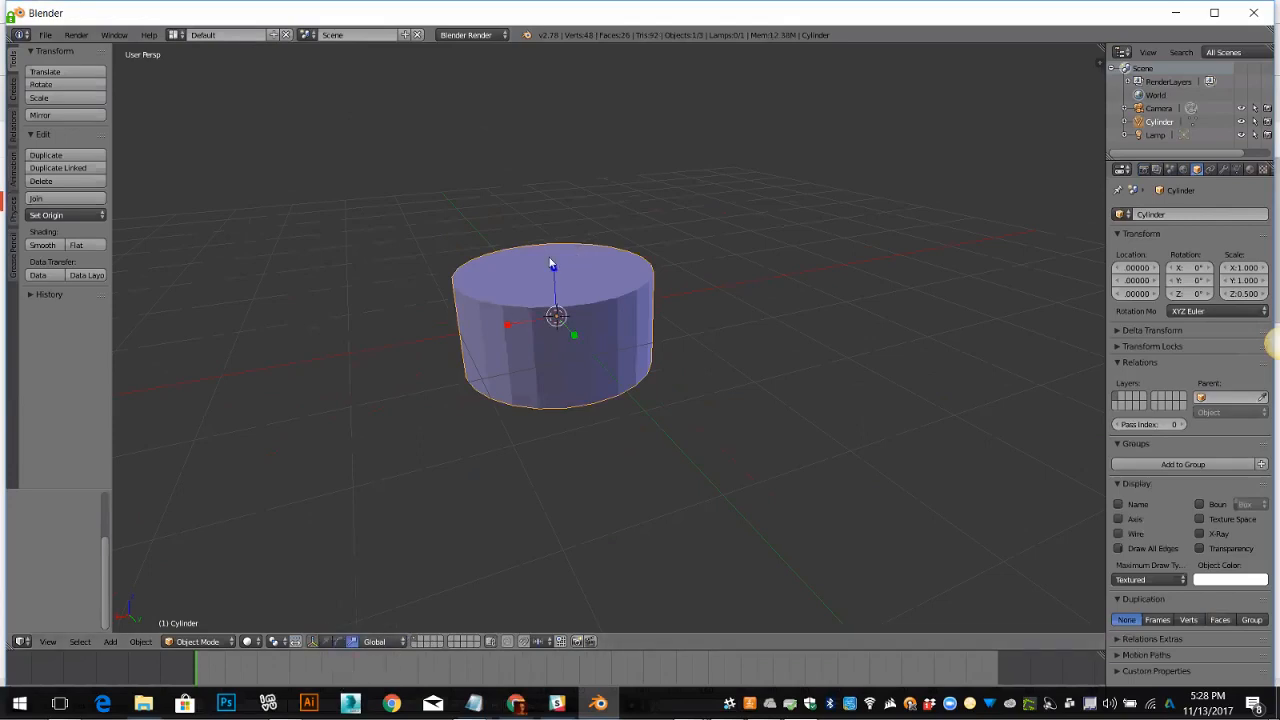
left_click_drag(559, 294, 558, 290)
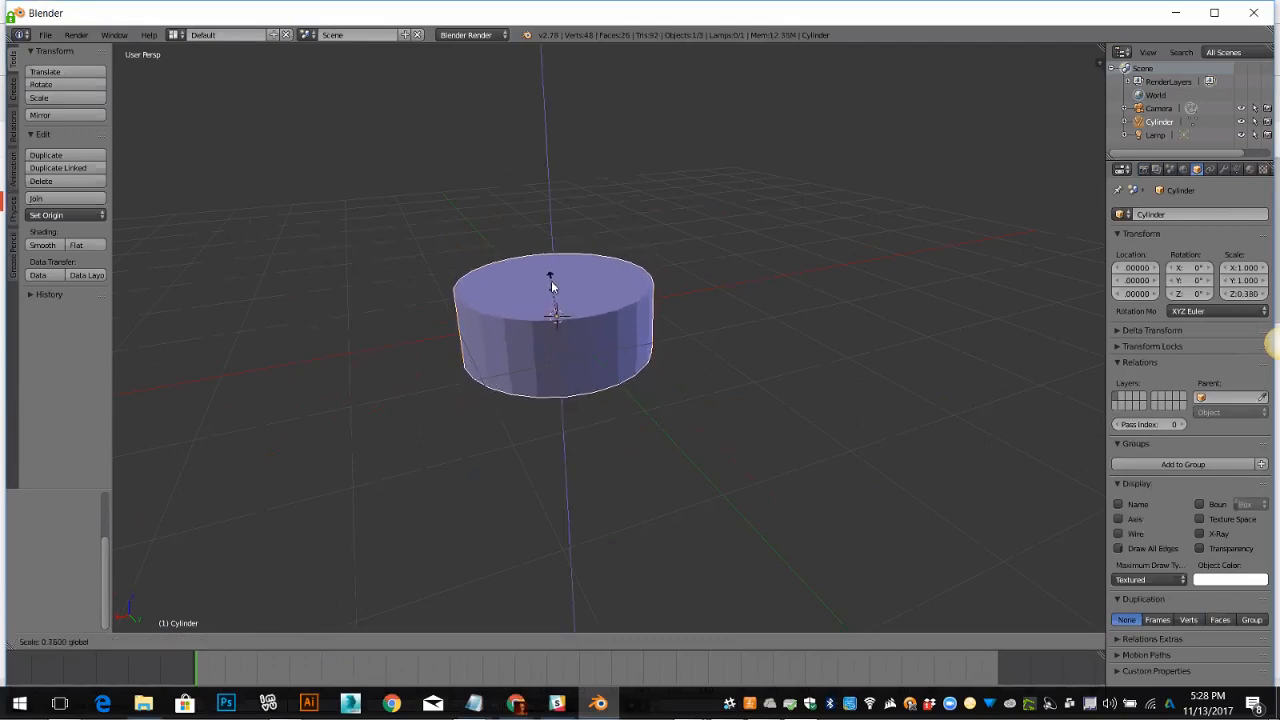
left_click(553, 279)
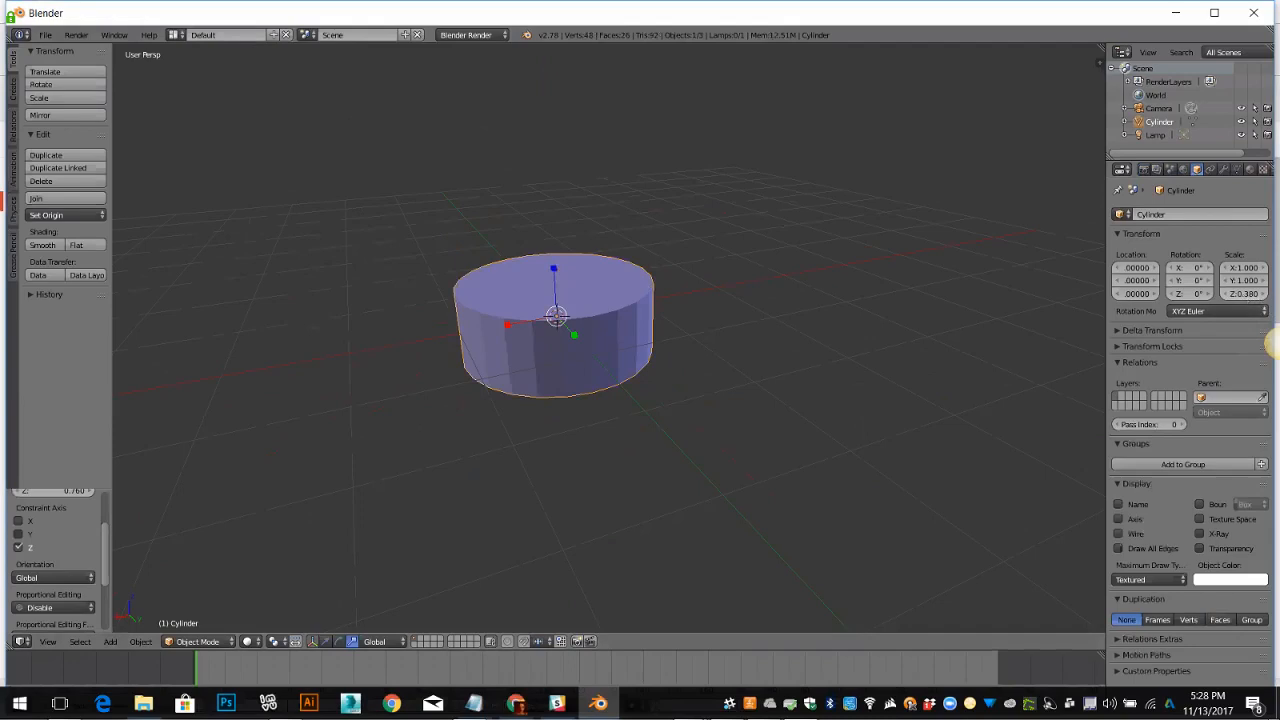
Set the cylinder's Z scale to 0.45 in its transform values and switch back to the translate manipulator.
left_click_drag(1246, 298, 1268, 298)
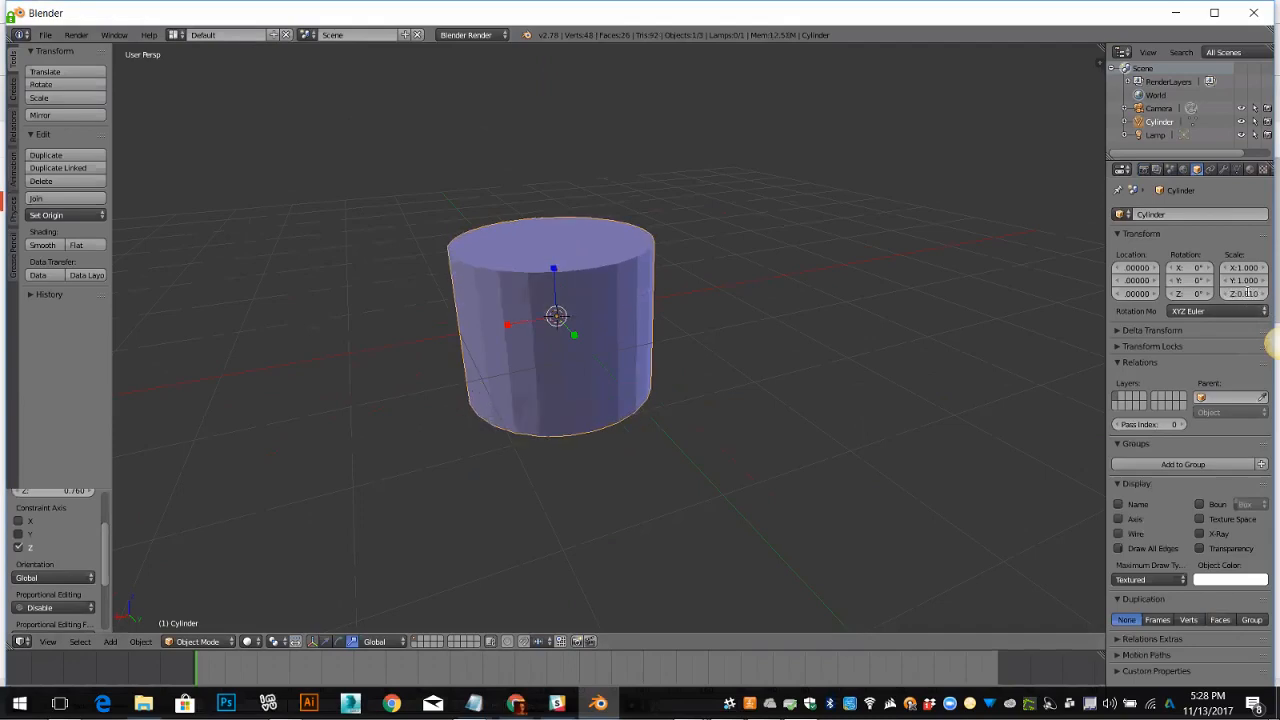
left_click(1249, 293)
key("BackSpace")
type("0.45")
key("Return")
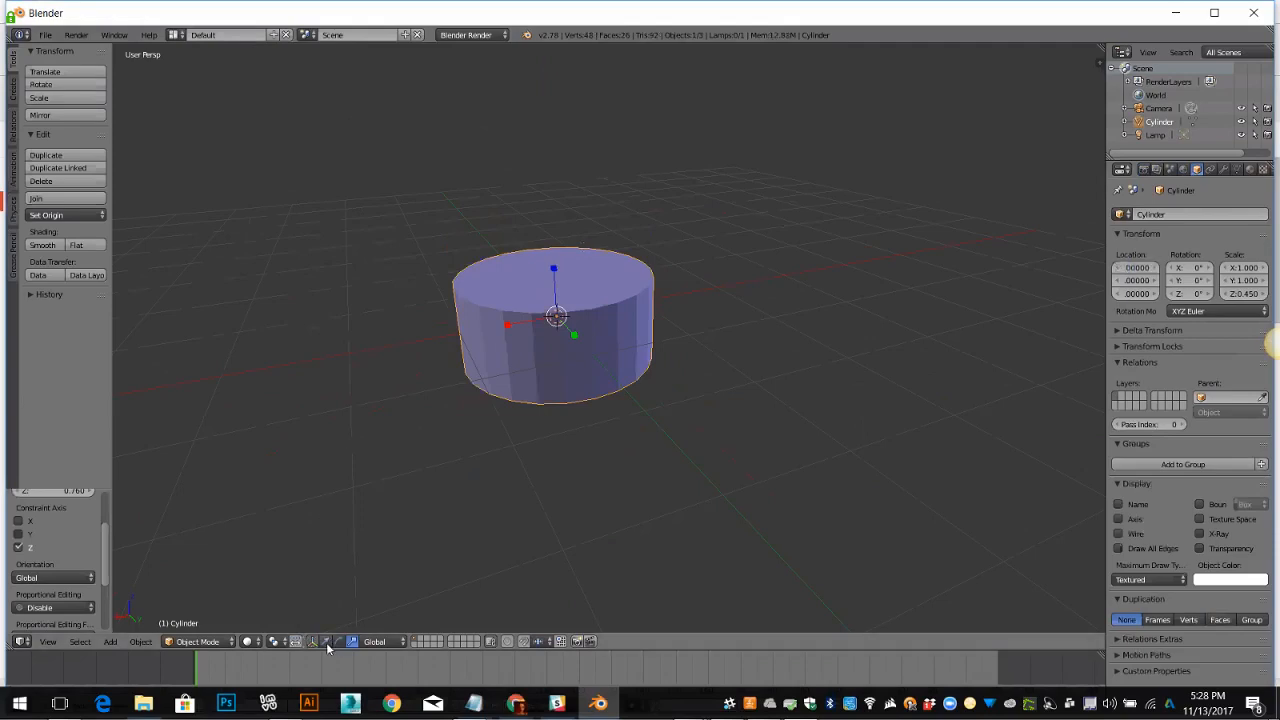
left_click(327, 643)
Add a new texture to the cylinder's hatbox material and name it hatbox.
left_click(1264, 170)
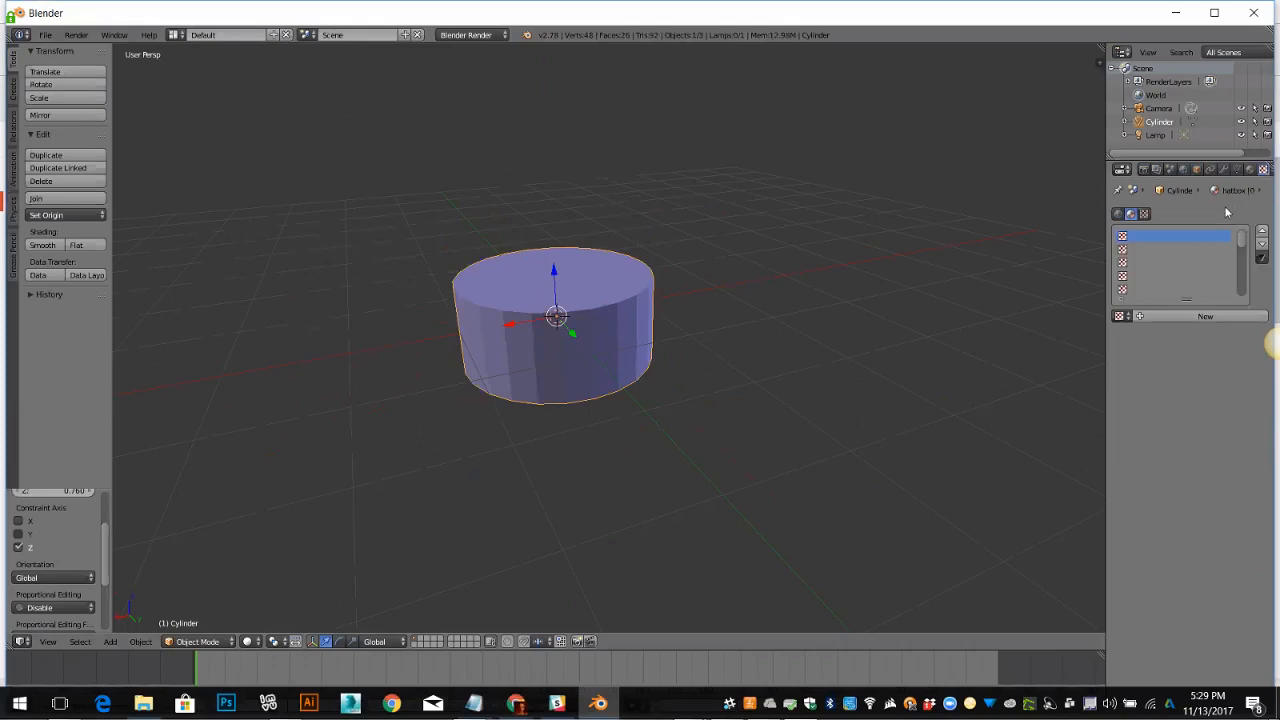
left_click(1171, 318)
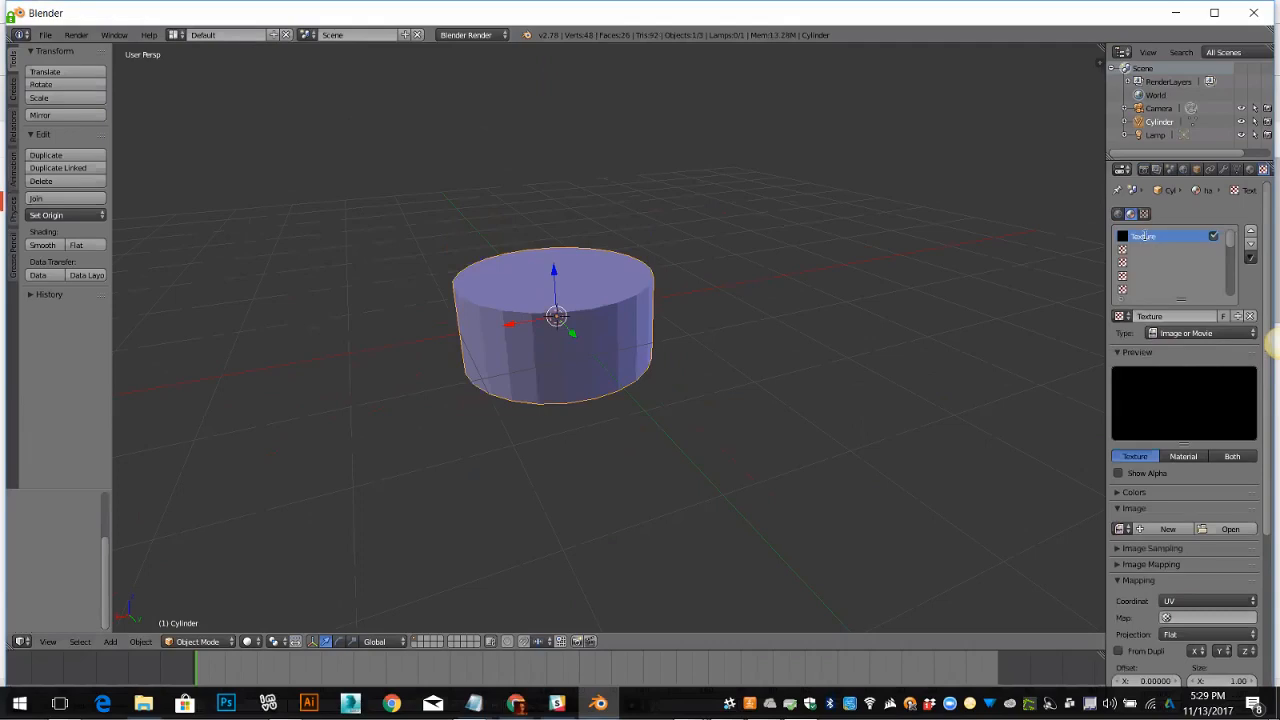
double_click(1097, 239)
type("Hatbox")
Start a new image for the hatbox texture and name the image hatbox.
left_click(1157, 529)
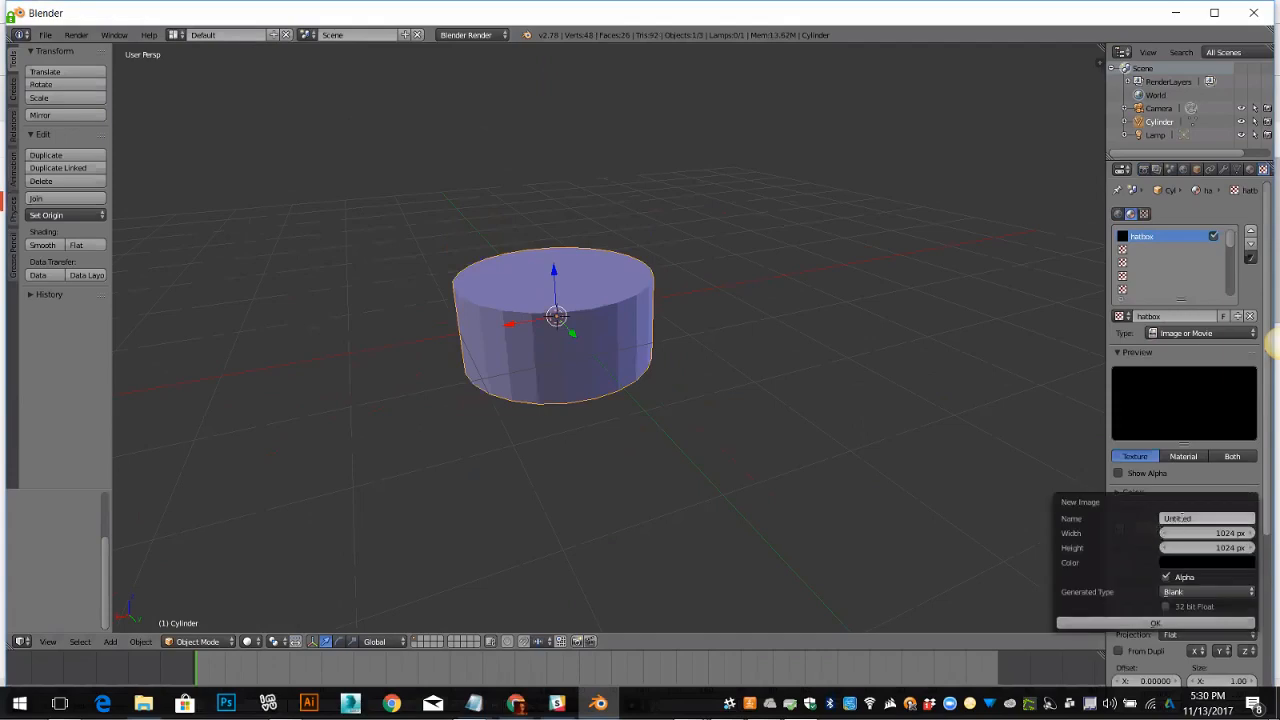
left_click(1182, 517)
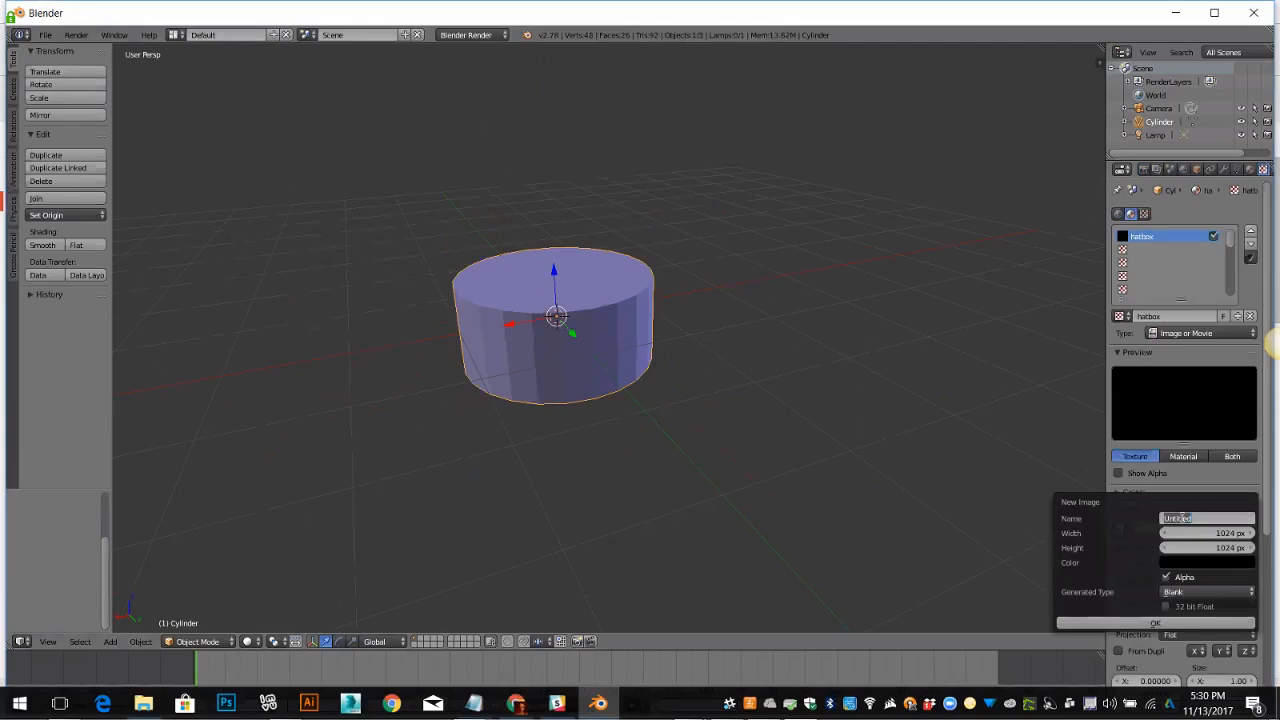
type("hatbox")
key("Return")
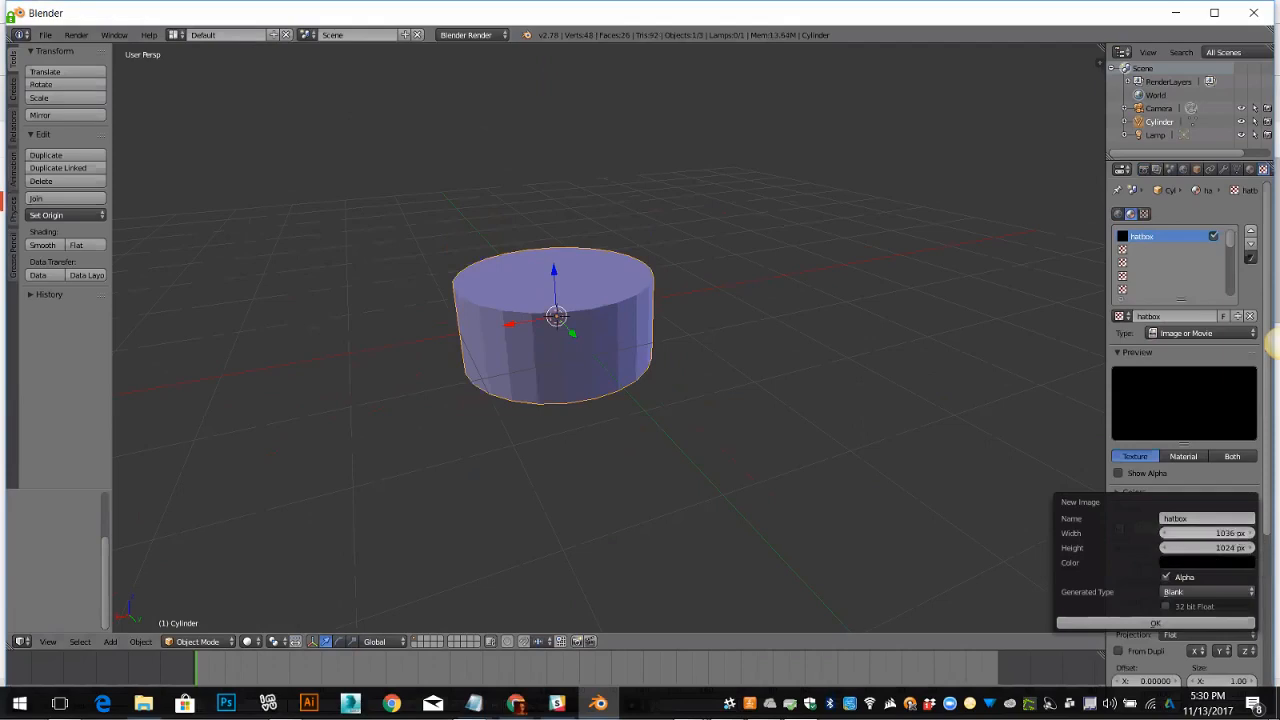
Set the new image's size to 512 px wide and 256 px high.
mouse_move(1238, 535)
left_mouse_down()
mouse_move(1209, 535)
mouse_move(1229, 537)
left_mouse_up()
left_click(1198, 536)
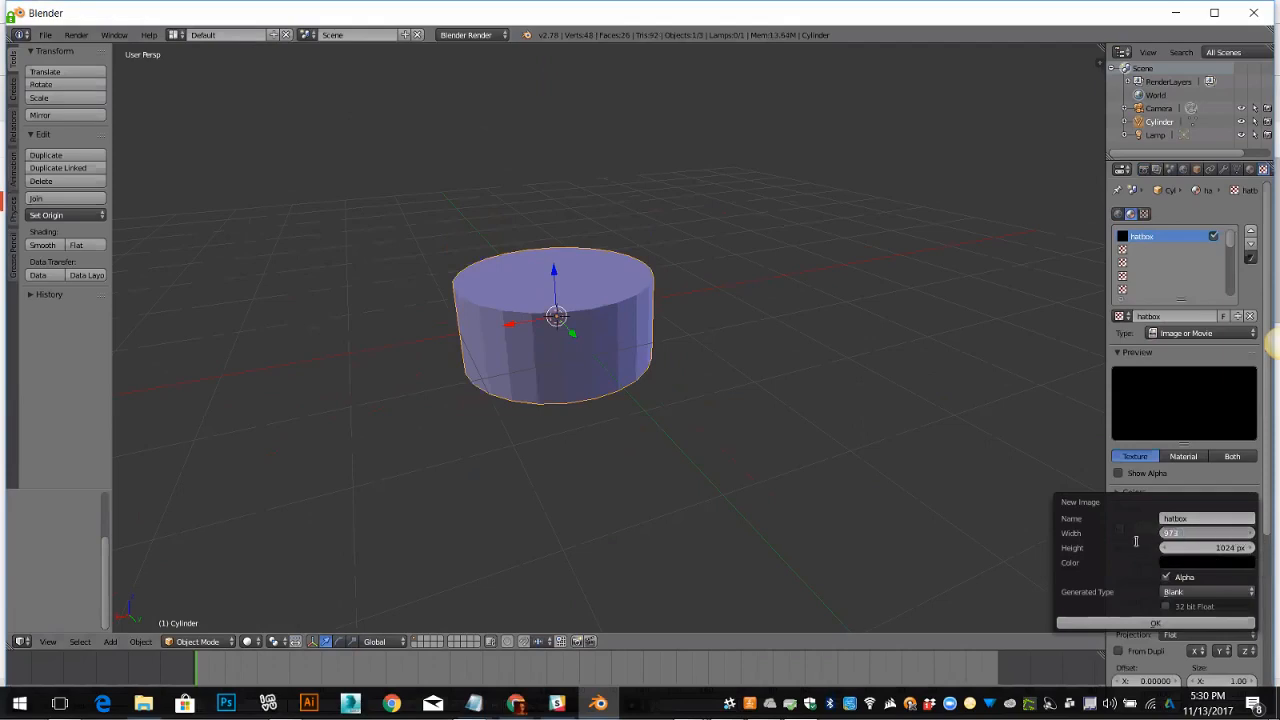
type("512")
key("Tab")
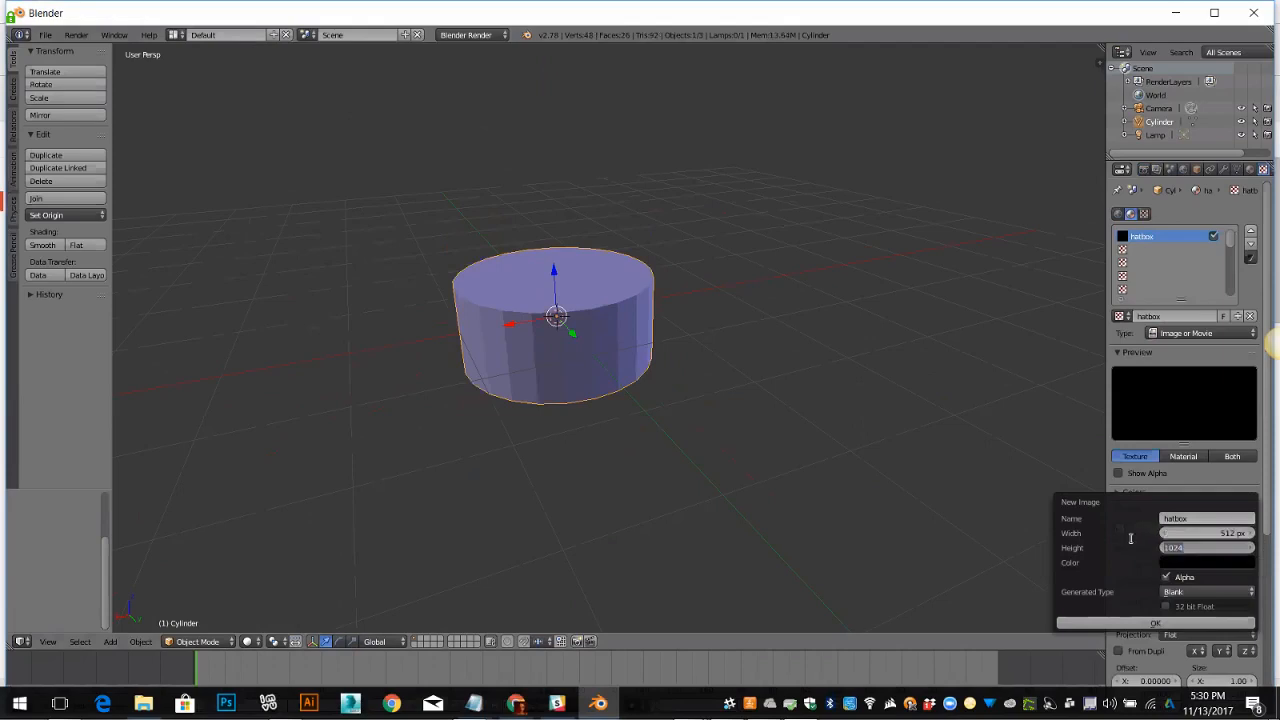
type("256")
key("Tab")
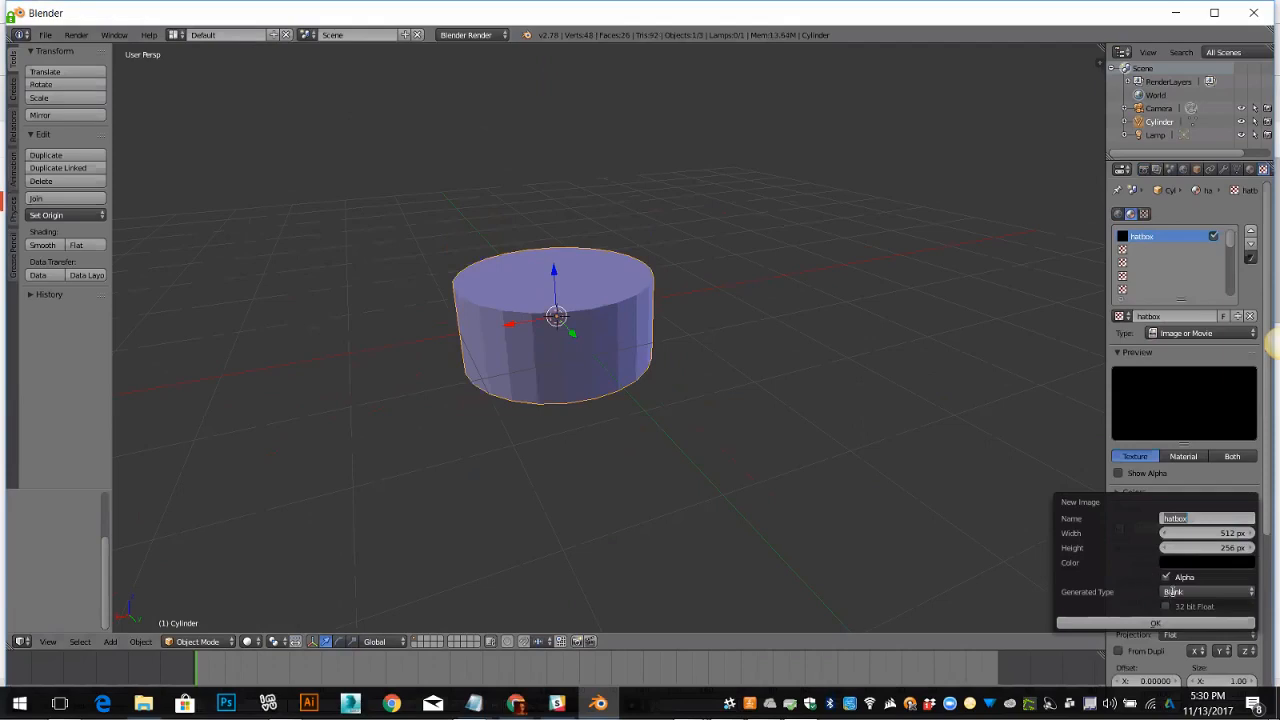
Choose UV Grid as the image's generated type and create the image.
left_click(1194, 595)
left_click(1194, 593)
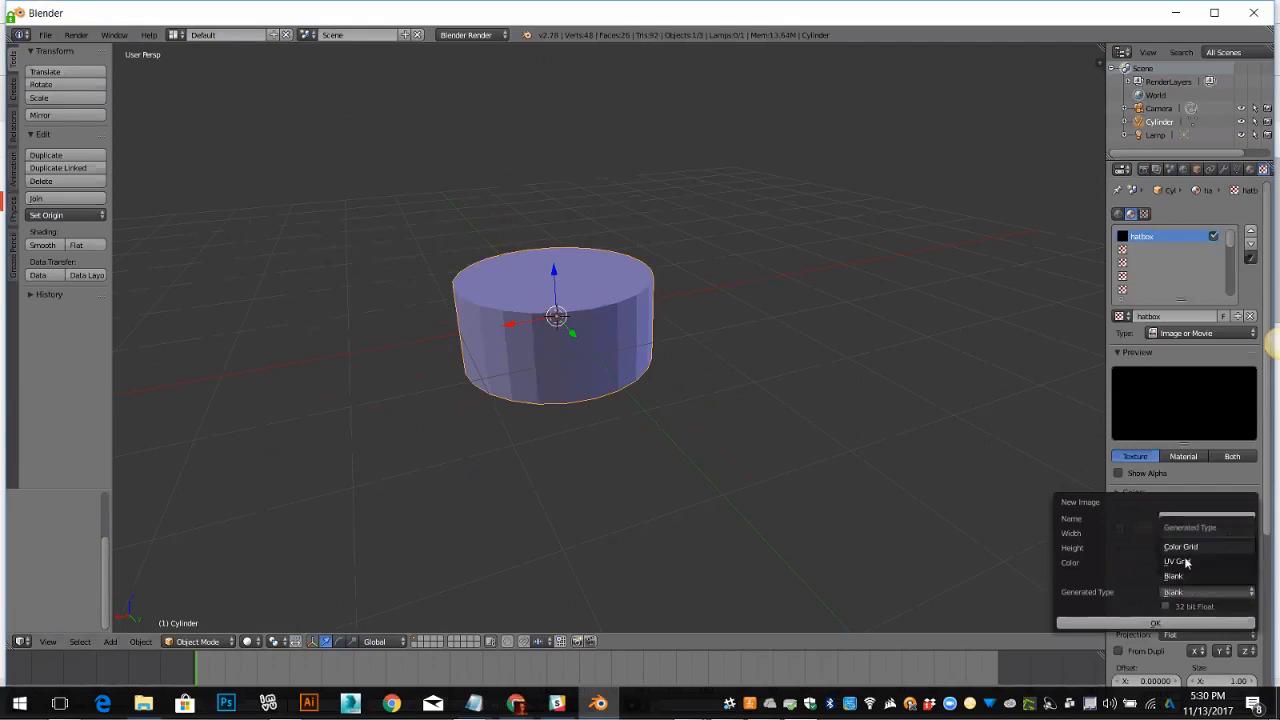
left_click(1185, 576)
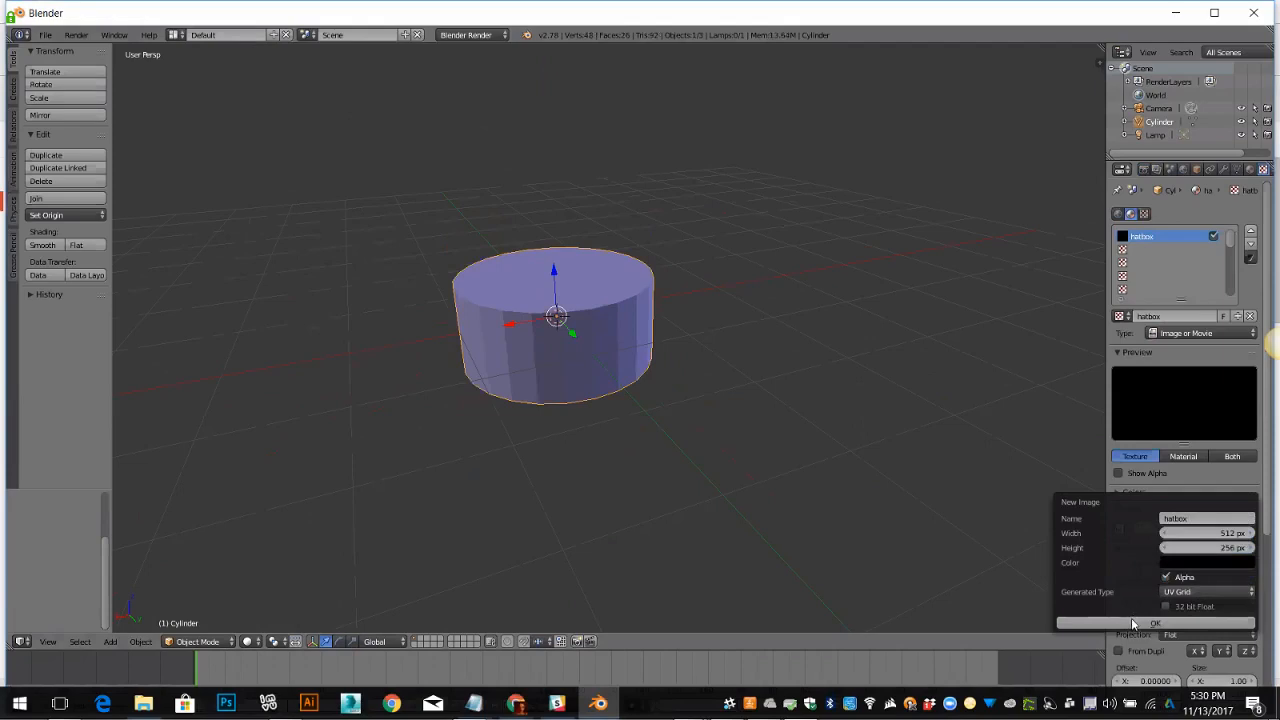
left_click(1133, 624)
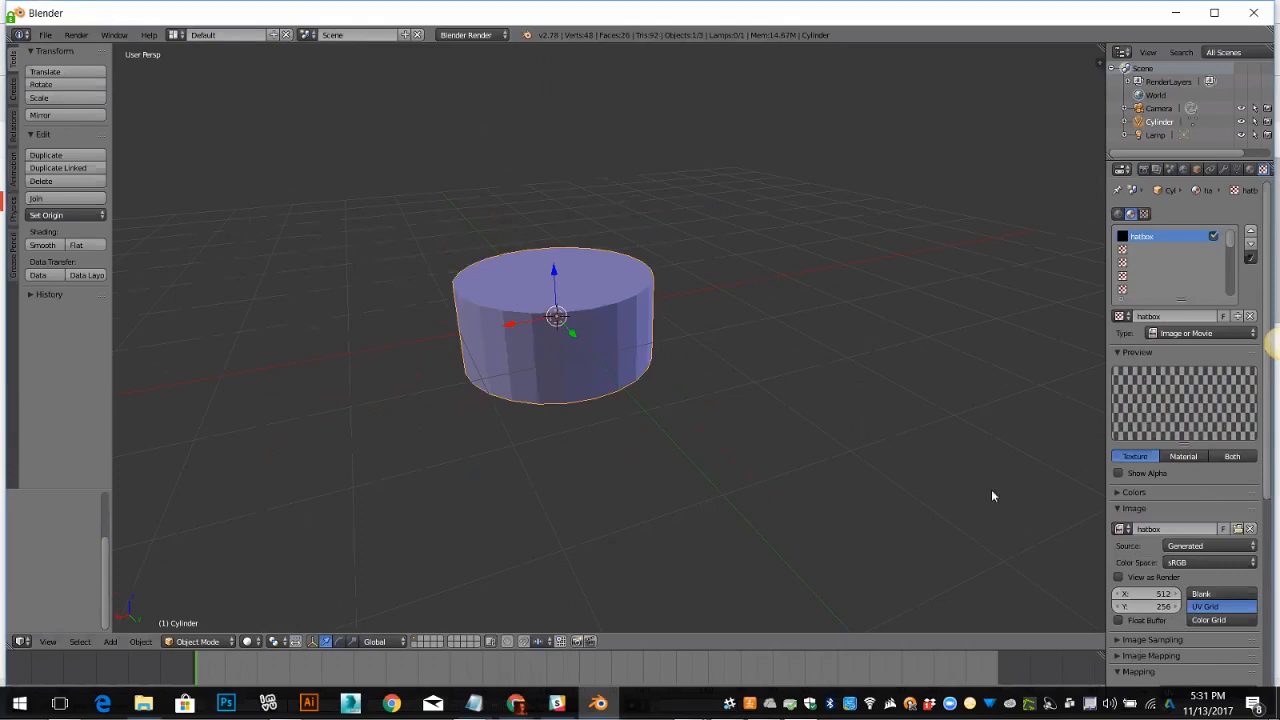
Put the cylinder in Edit Mode and make sure its whole mesh is selected.
left_click(233, 645)
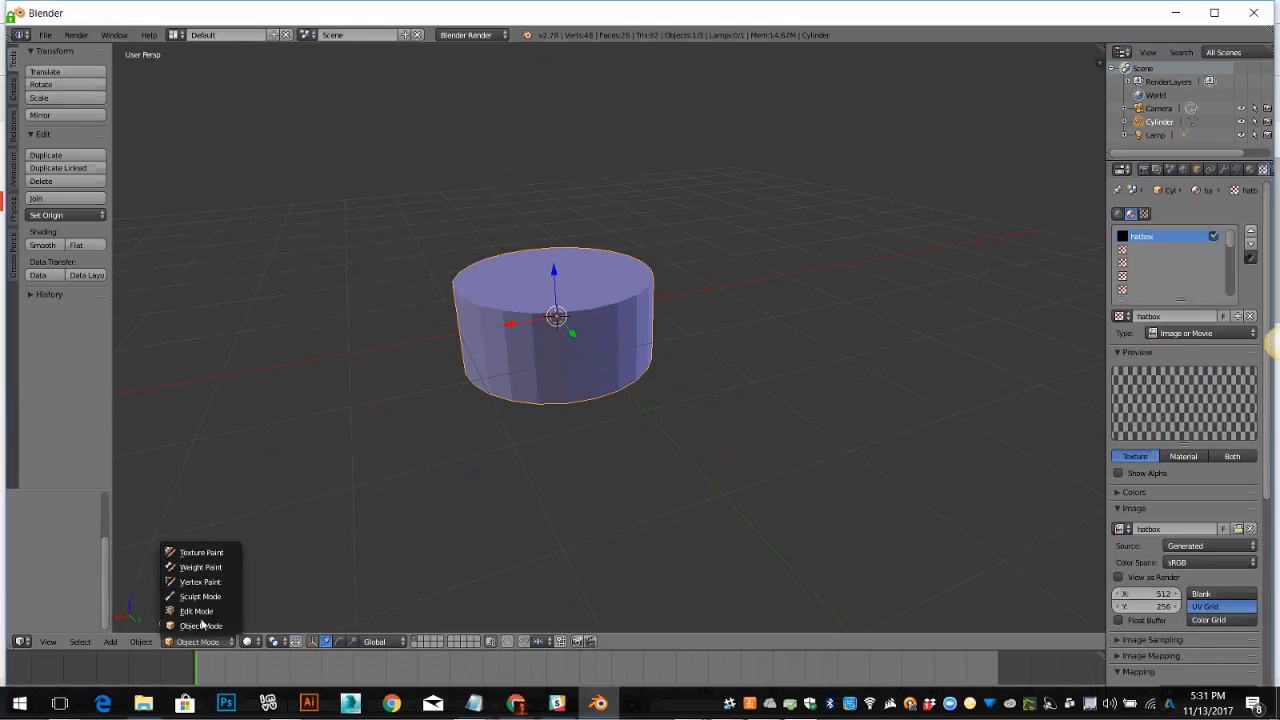
left_click(197, 611)
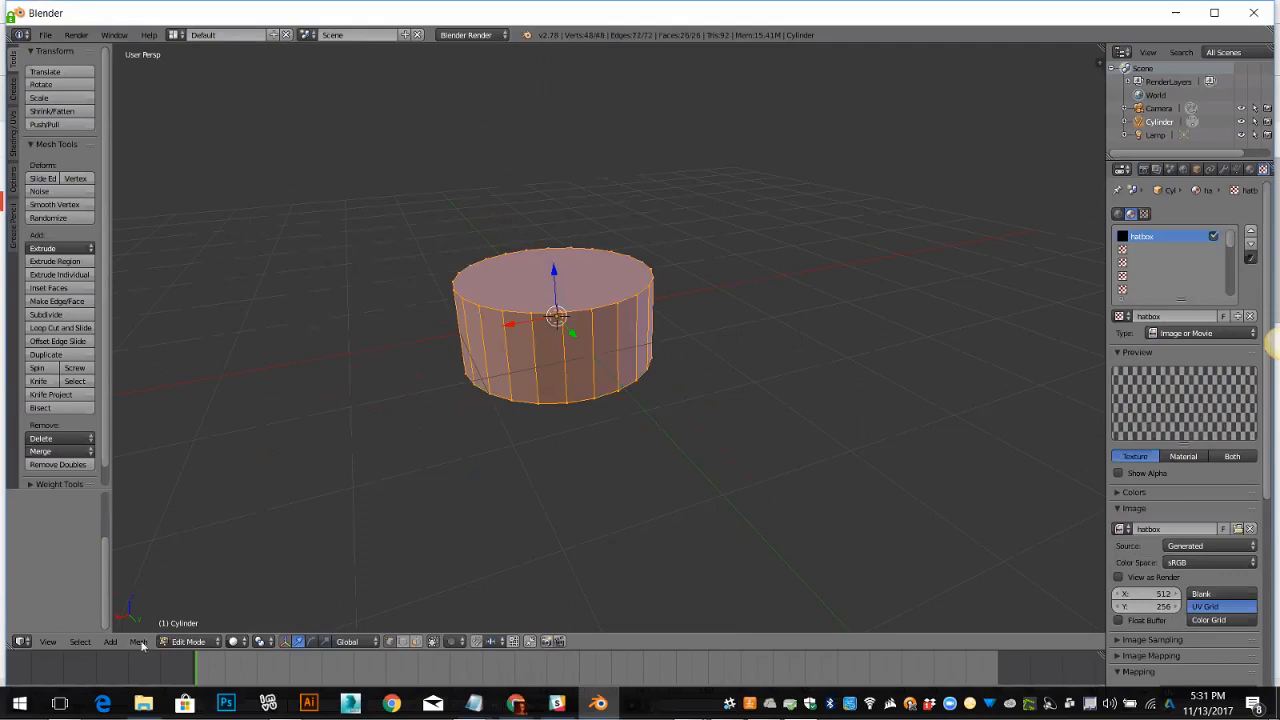
left_click(79, 642)
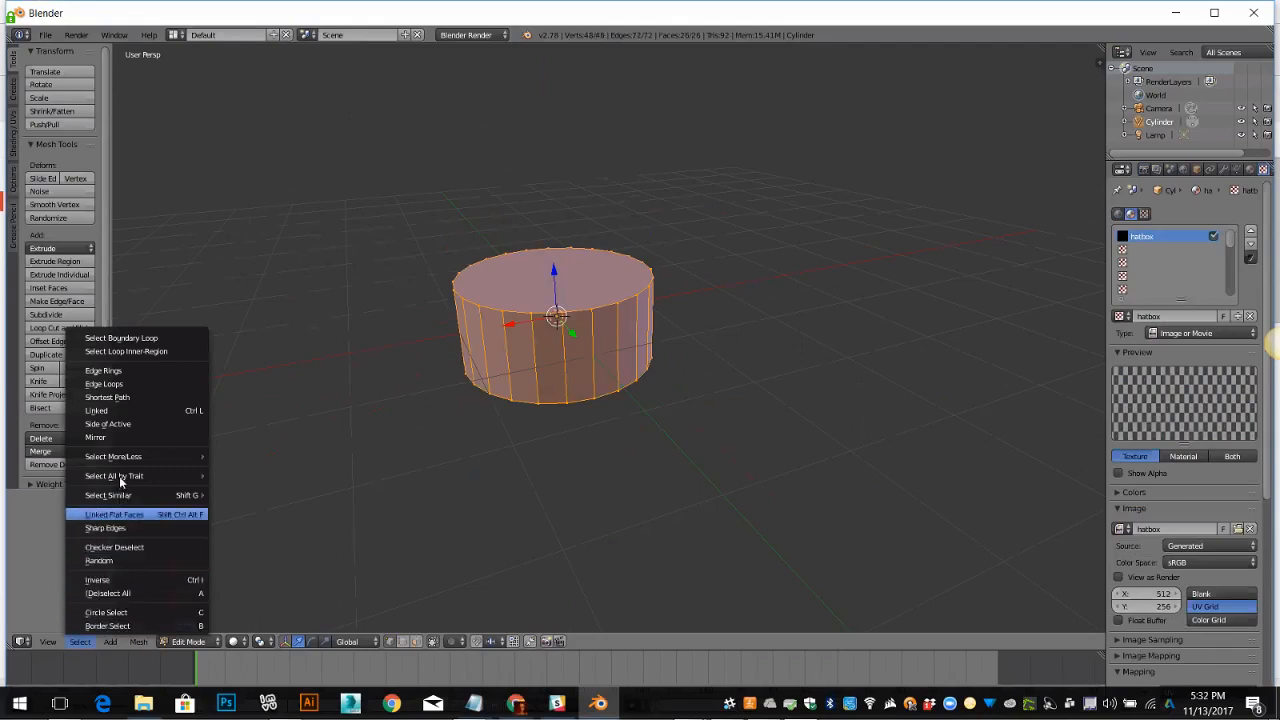
left_click(110, 593)
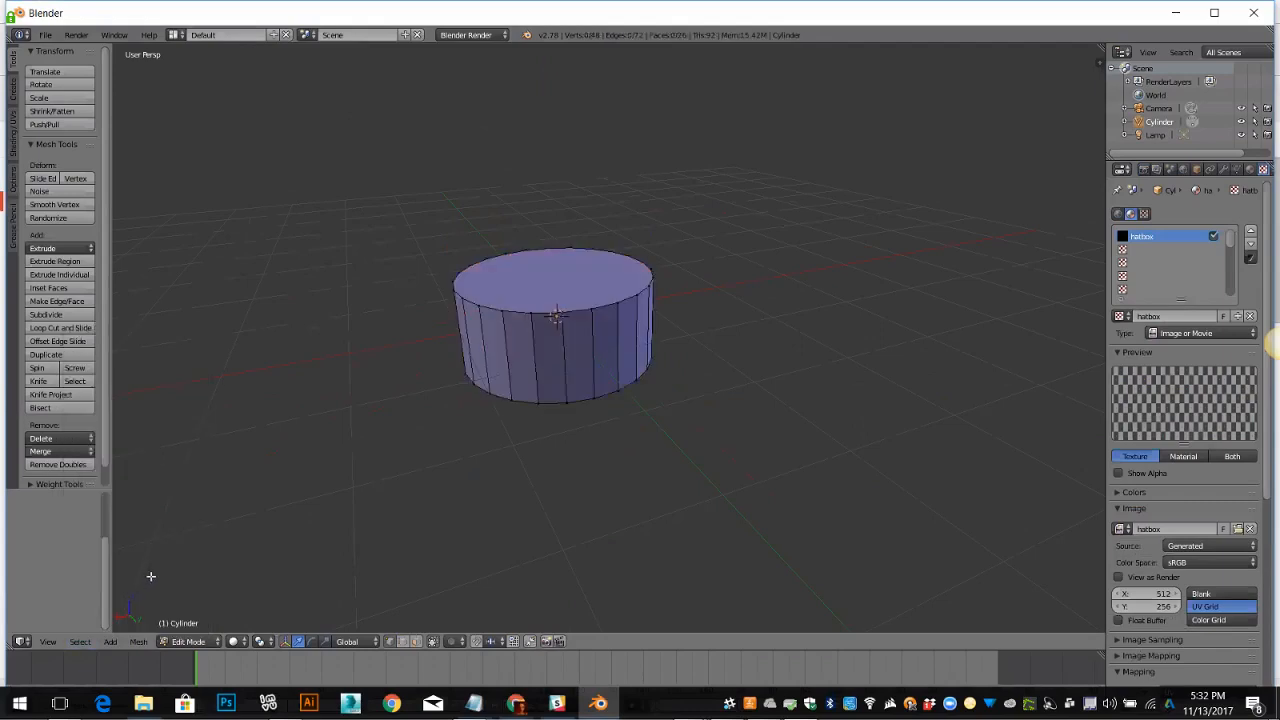
left_click(80, 641)
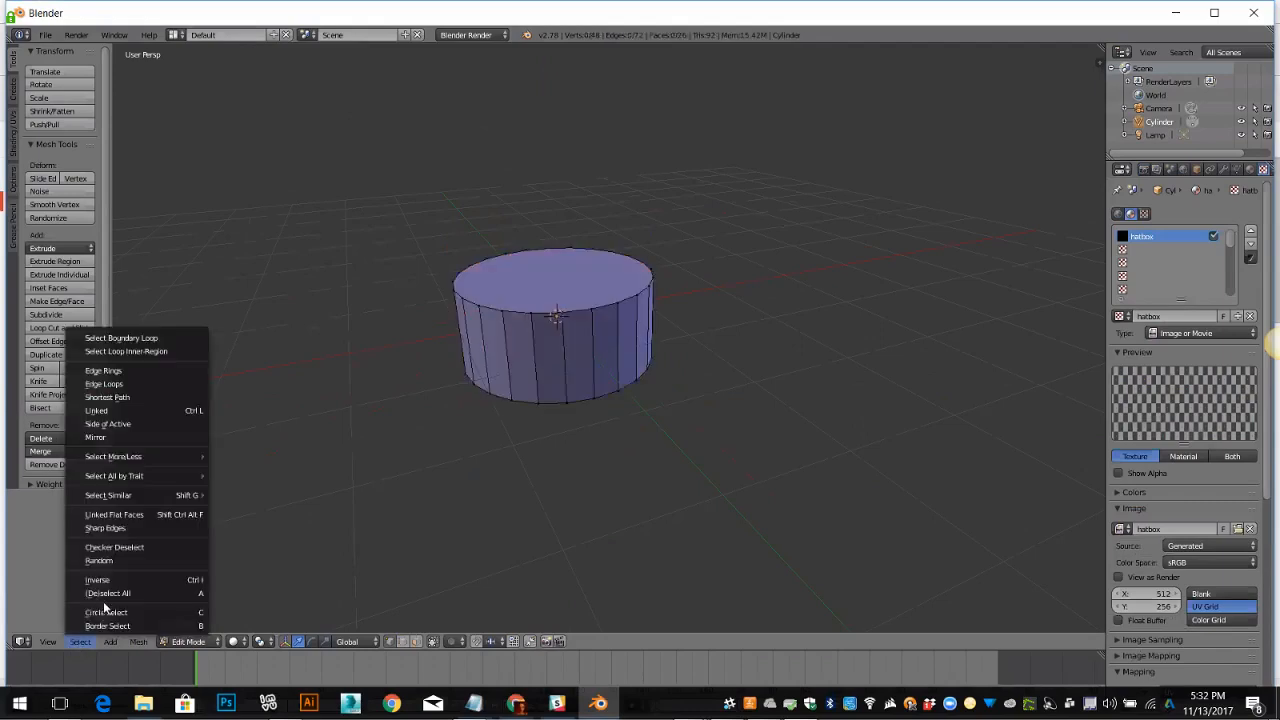
left_click(108, 593)
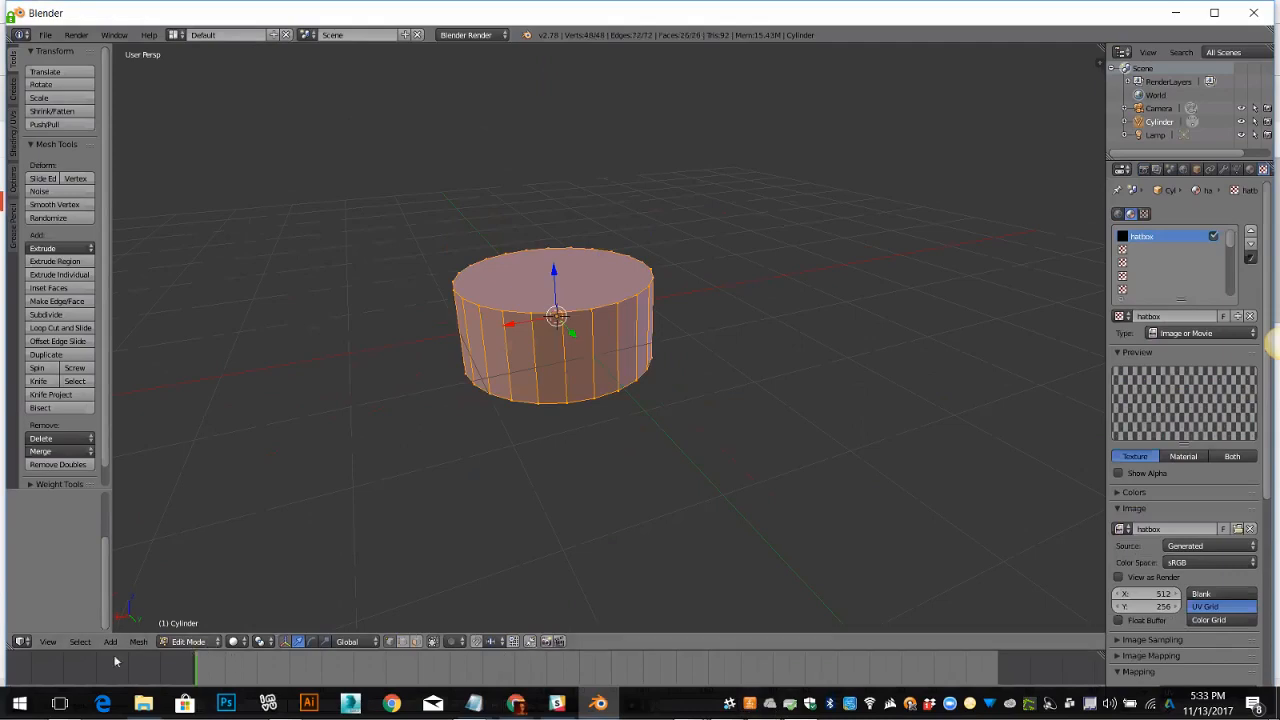
Change the 3D viewport to the UV/Image Editor and display the hatbox image behind the cylinder's UV layout.
left_click(21, 642)
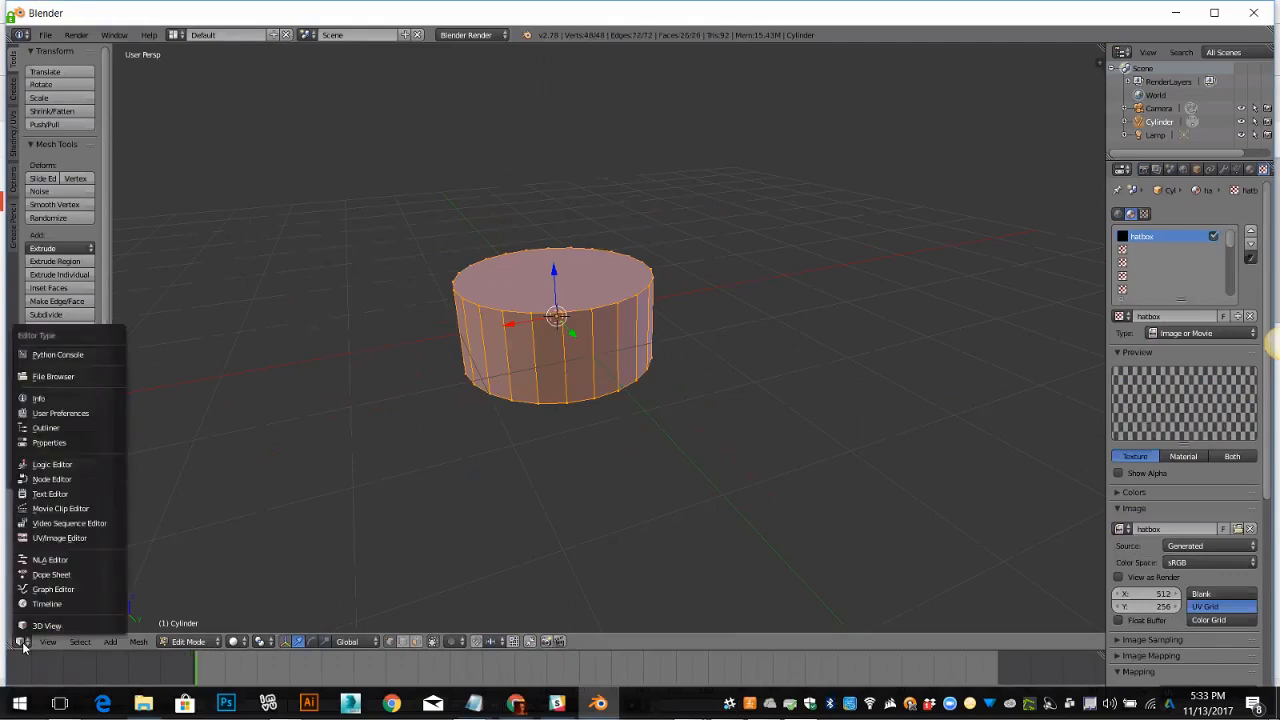
left_click(60, 539)
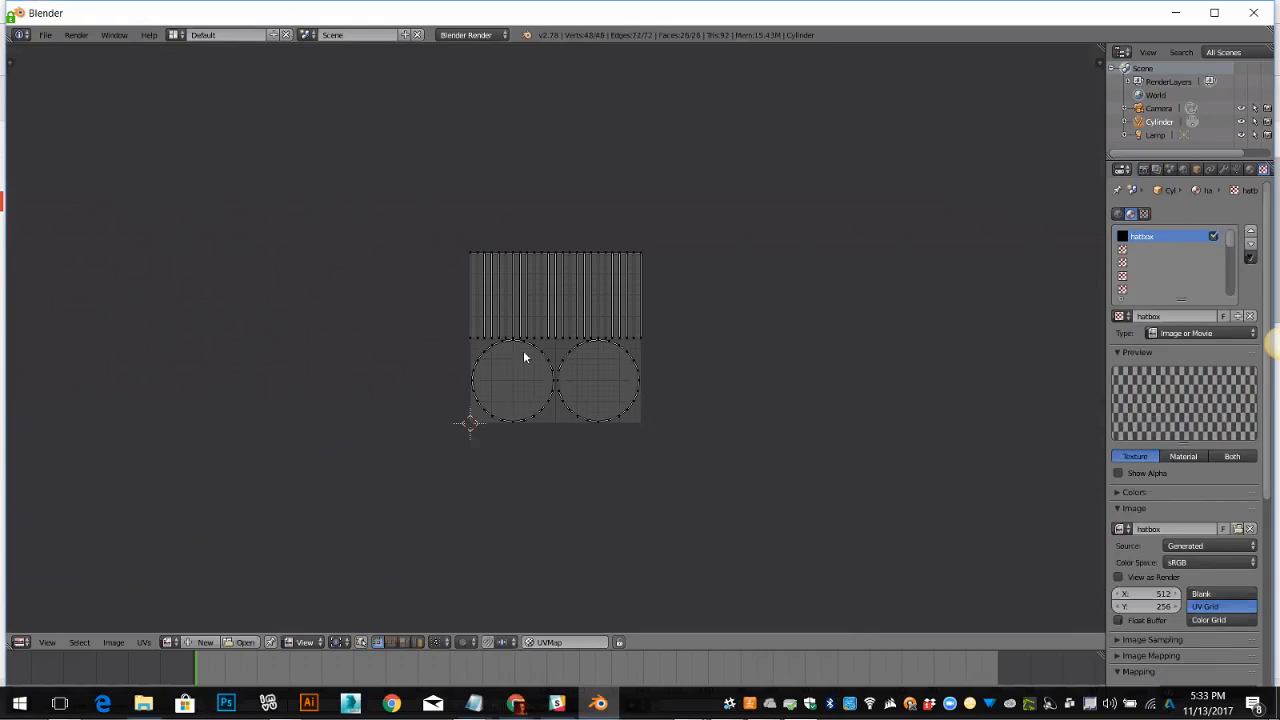
scroll(415, 386, "up", 5)
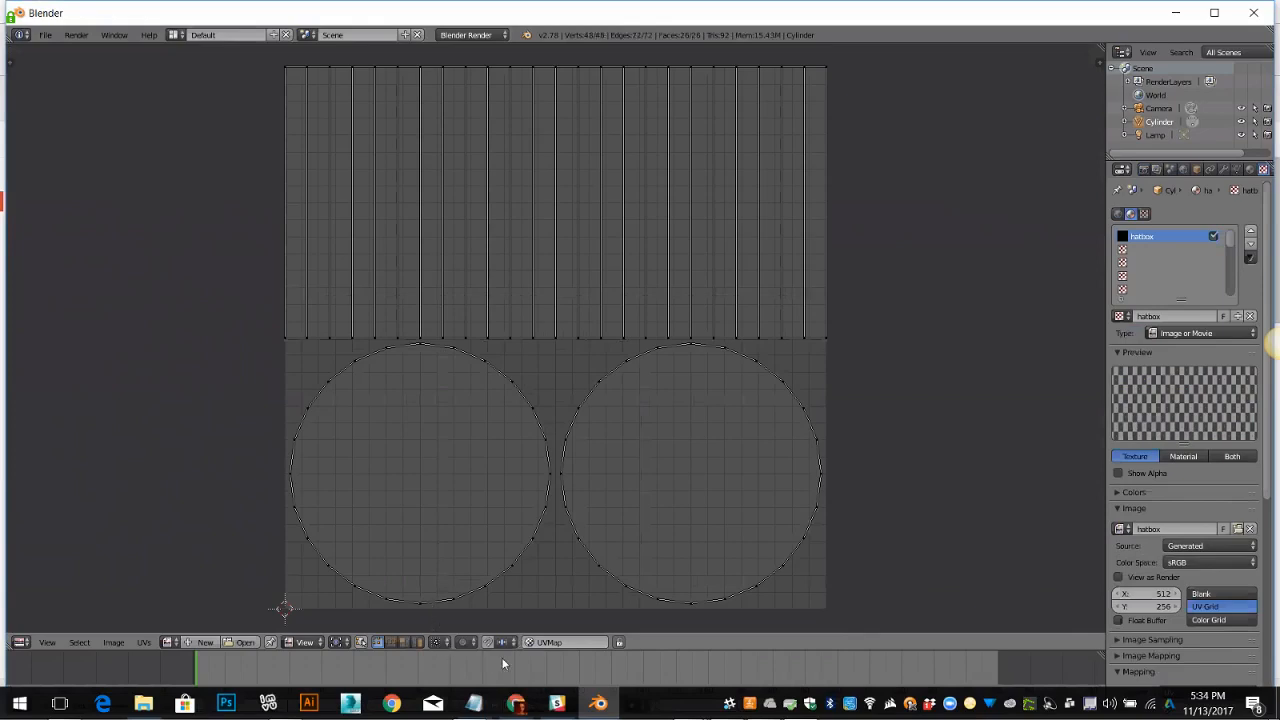
left_click(203, 643)
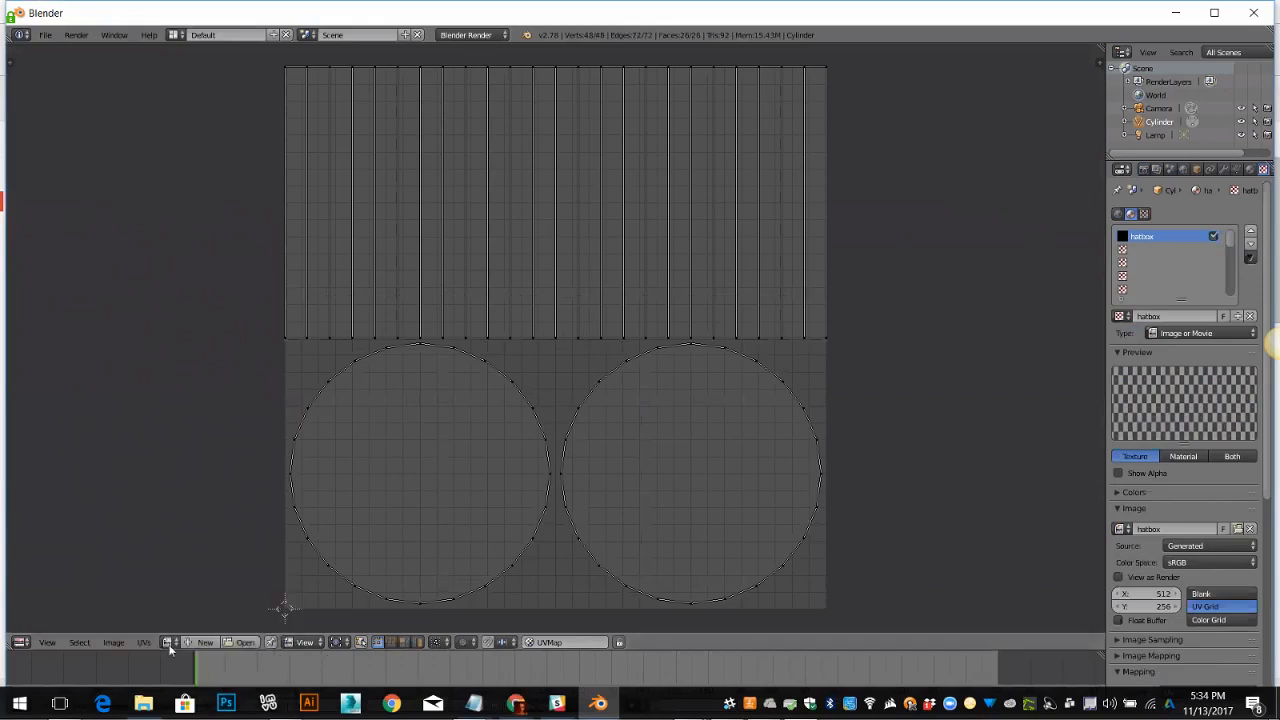
left_click(167, 643)
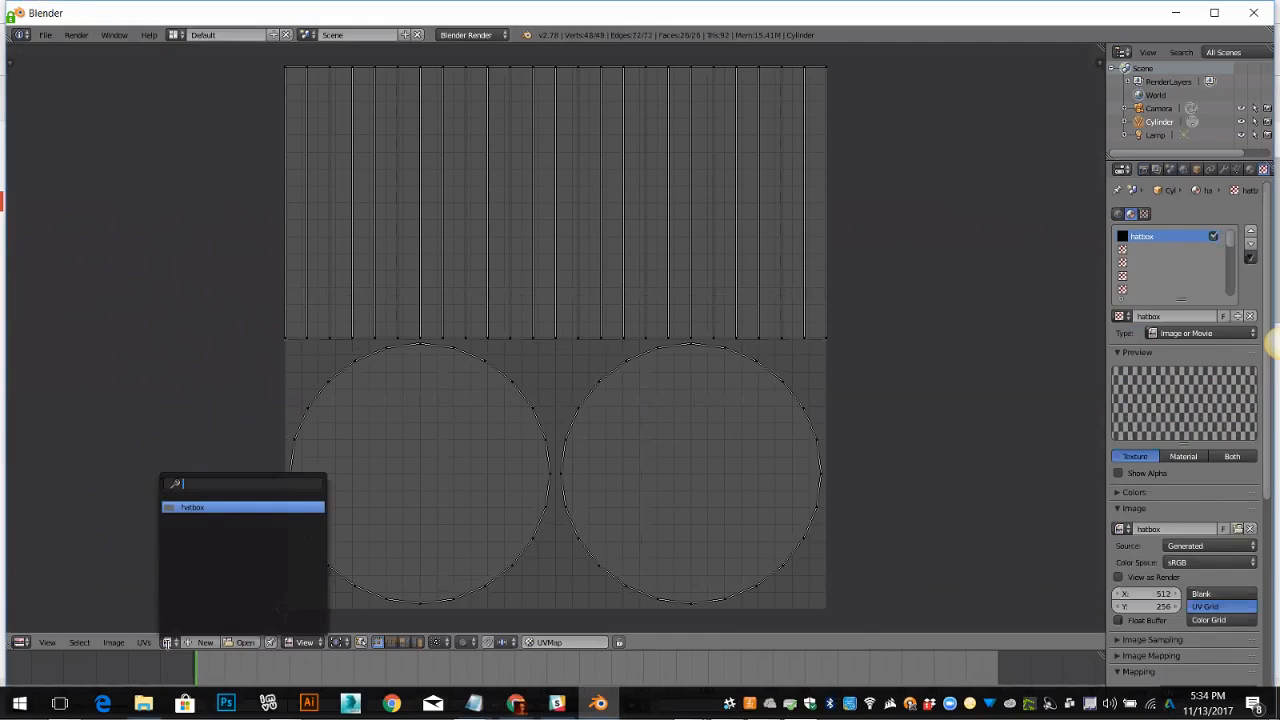
left_click(192, 508)
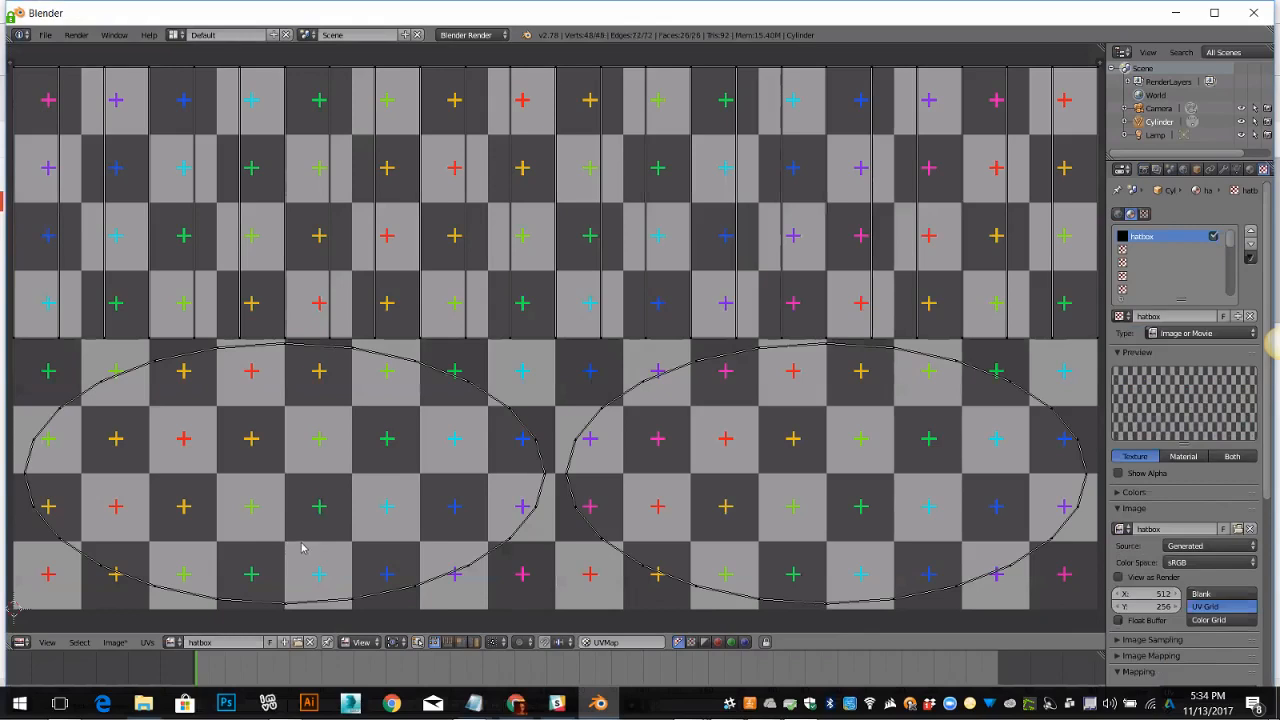
key("e")
Change the UV editor area back to the 3D View and return the cylinder to Object Mode.
left_click(20, 643)
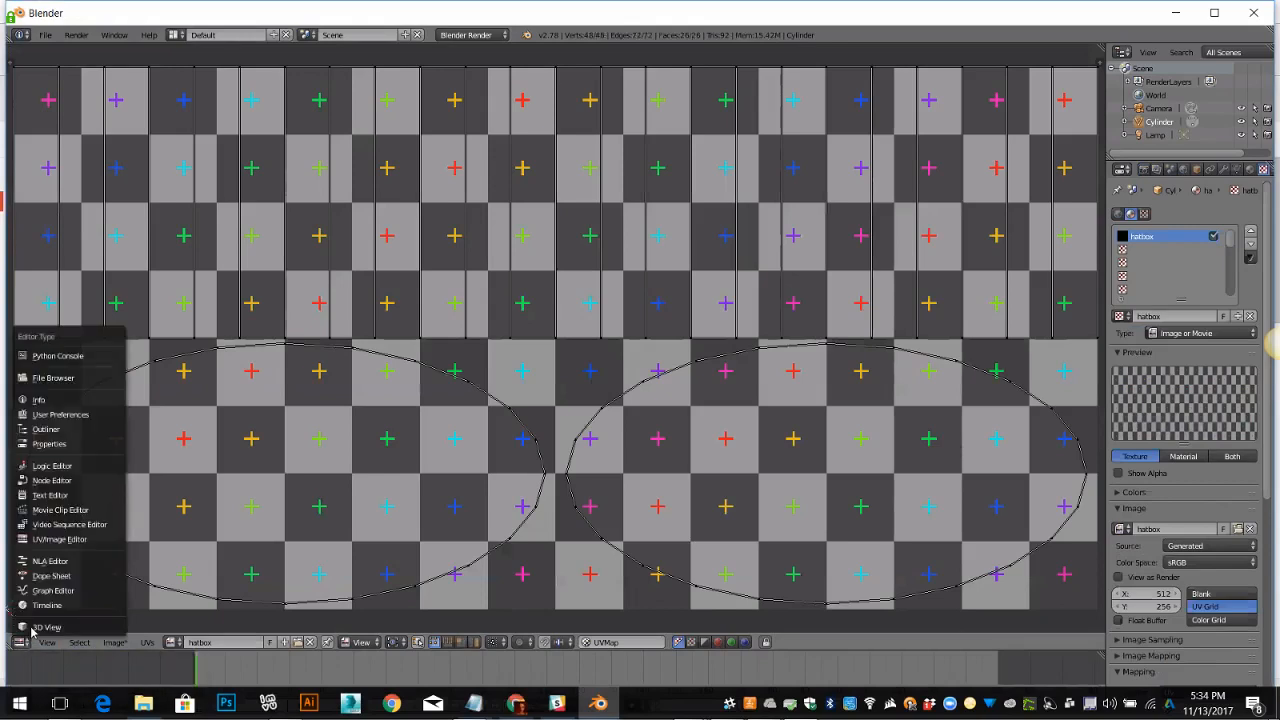
left_click(40, 627)
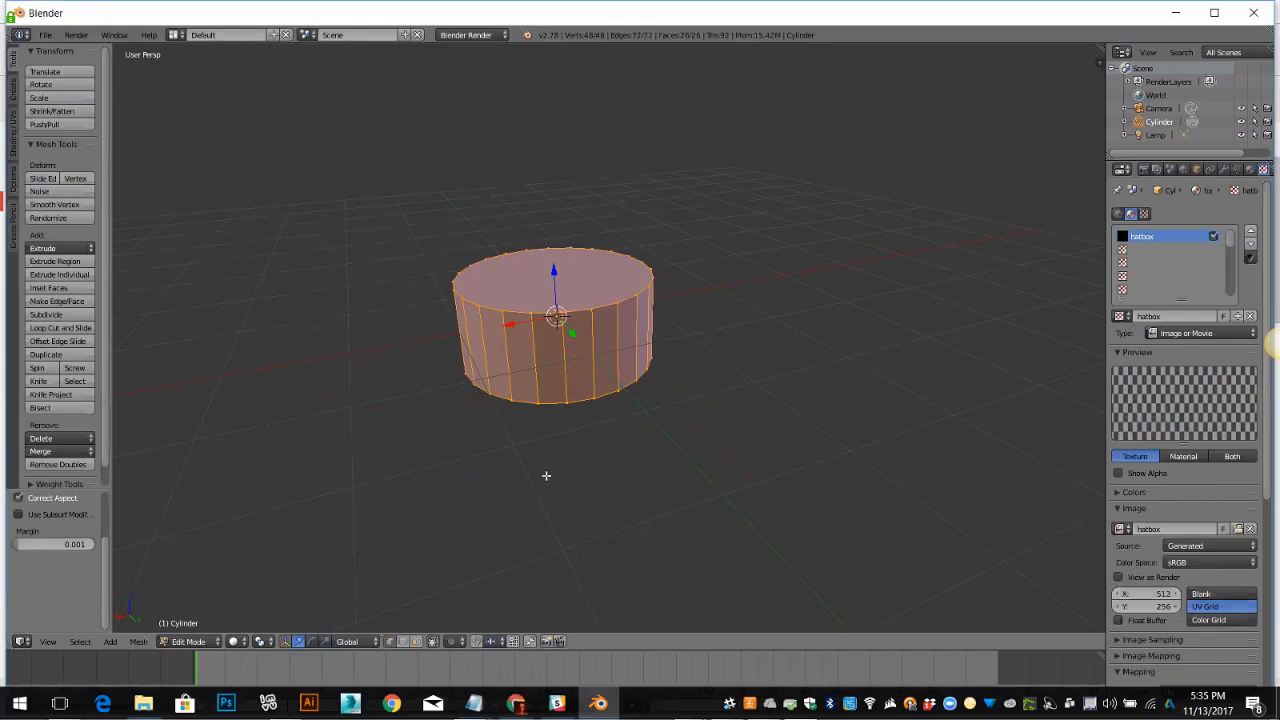
left_click(197, 640)
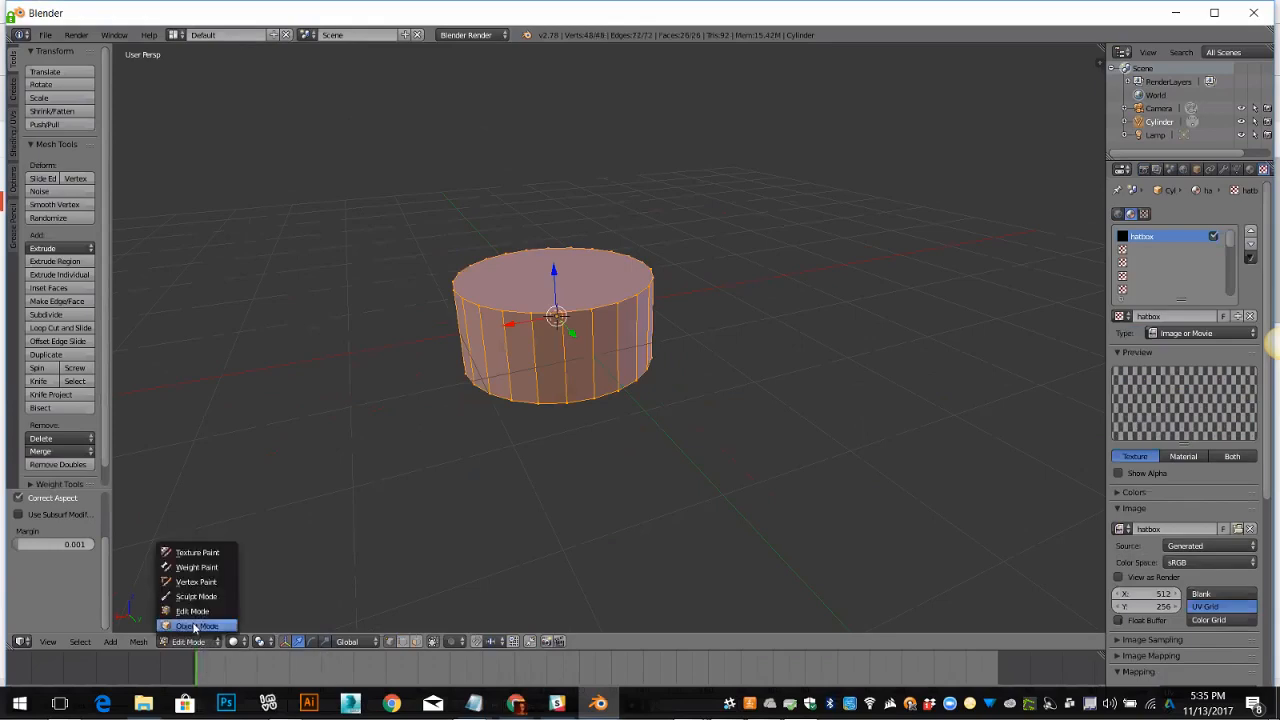
left_click(196, 626)
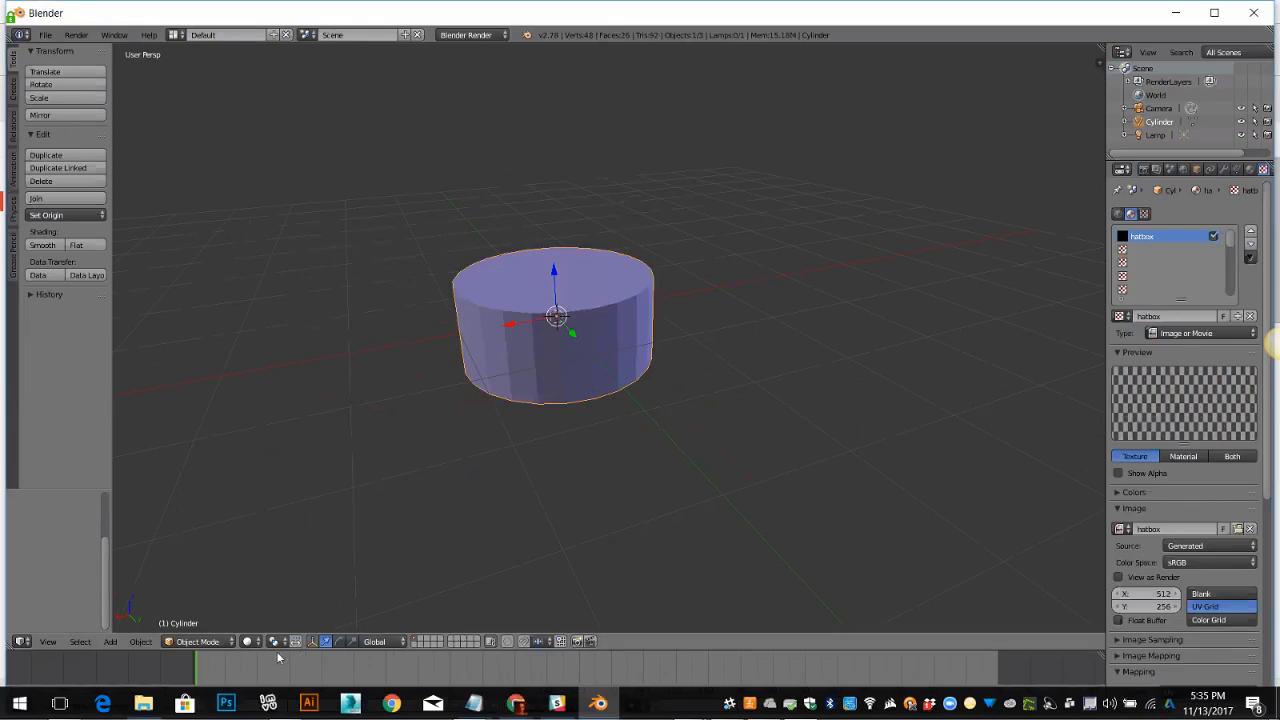
Apply the cylinder's rotation and scale in Object Mode.
left_click(141, 642)
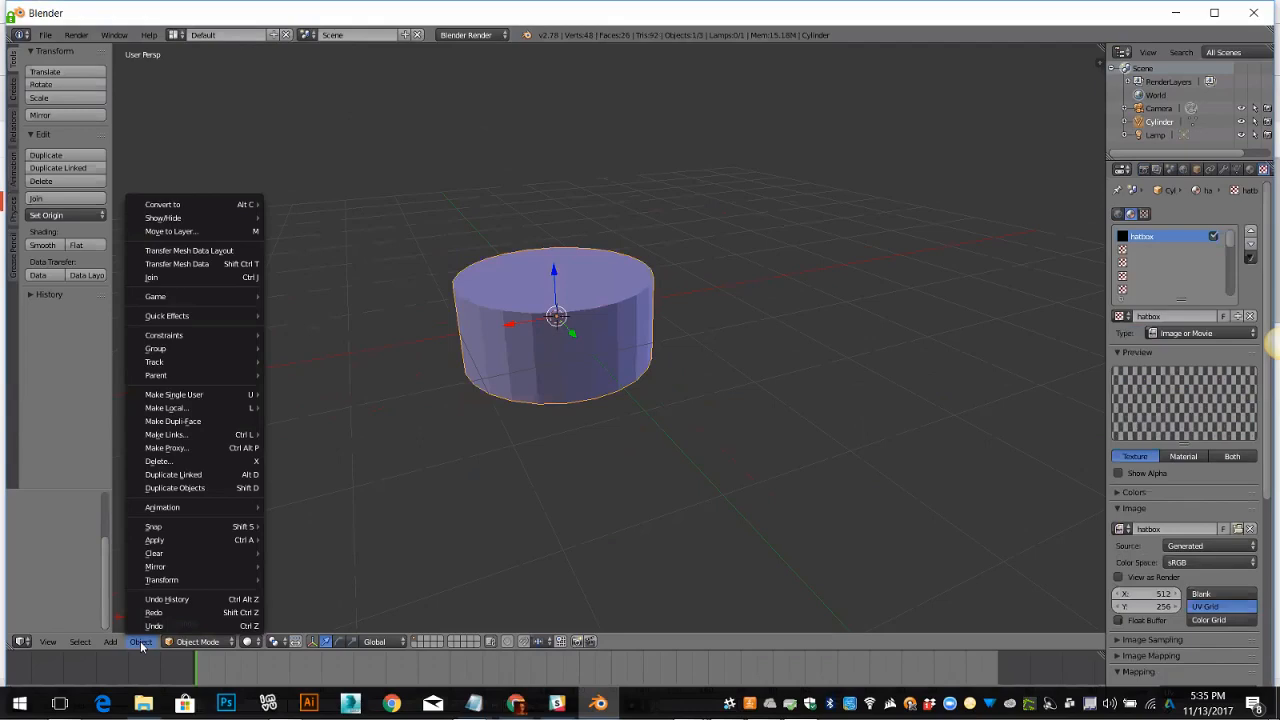
mouse_move(172, 543)
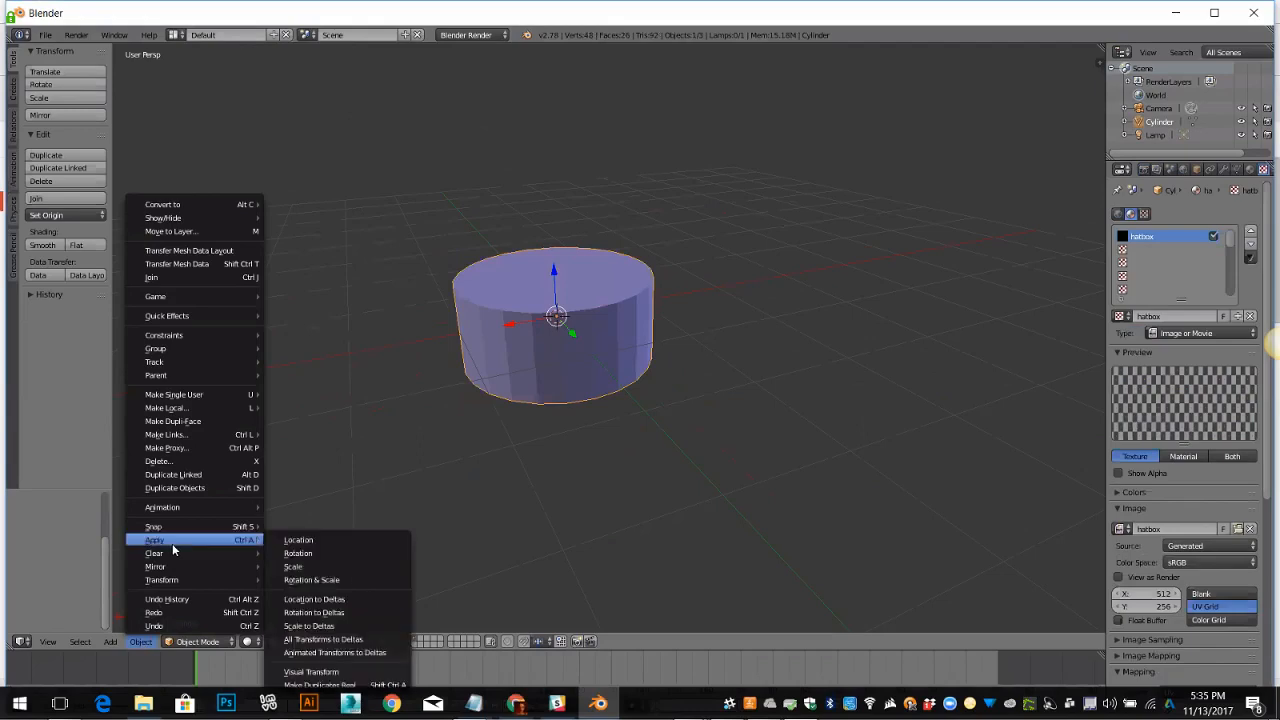
left_click(288, 579)
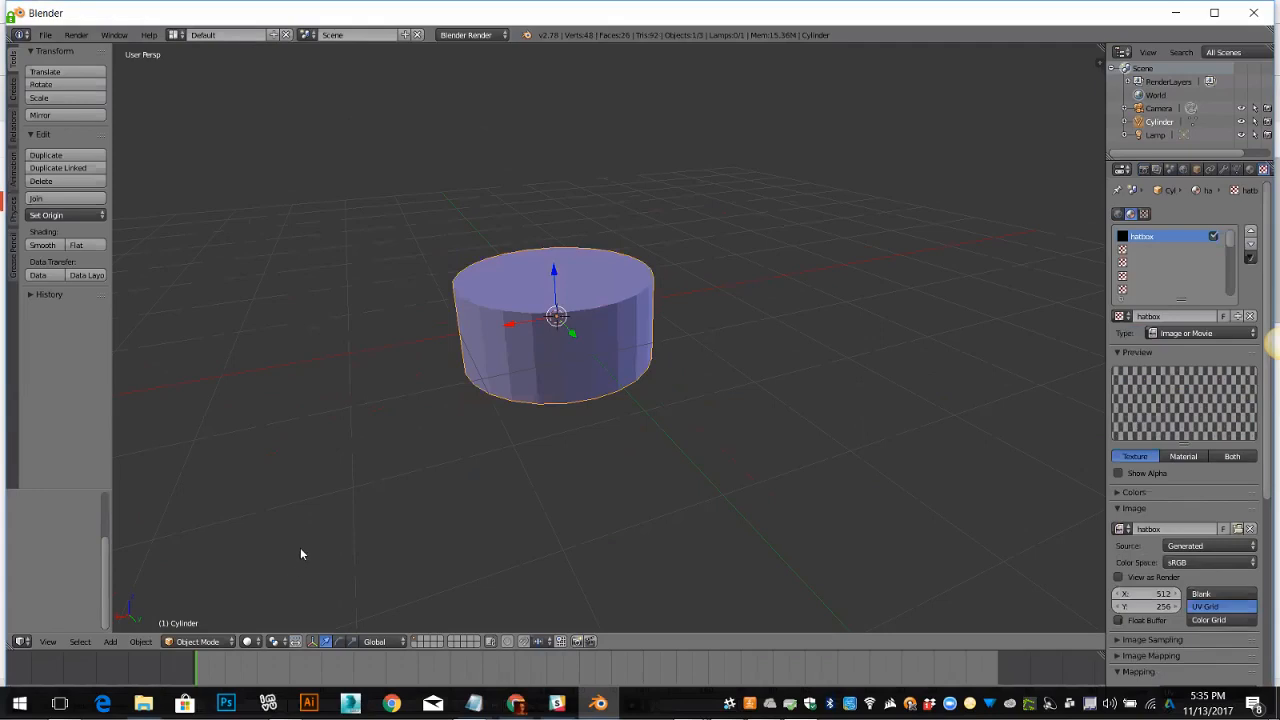
left_click(20, 641)
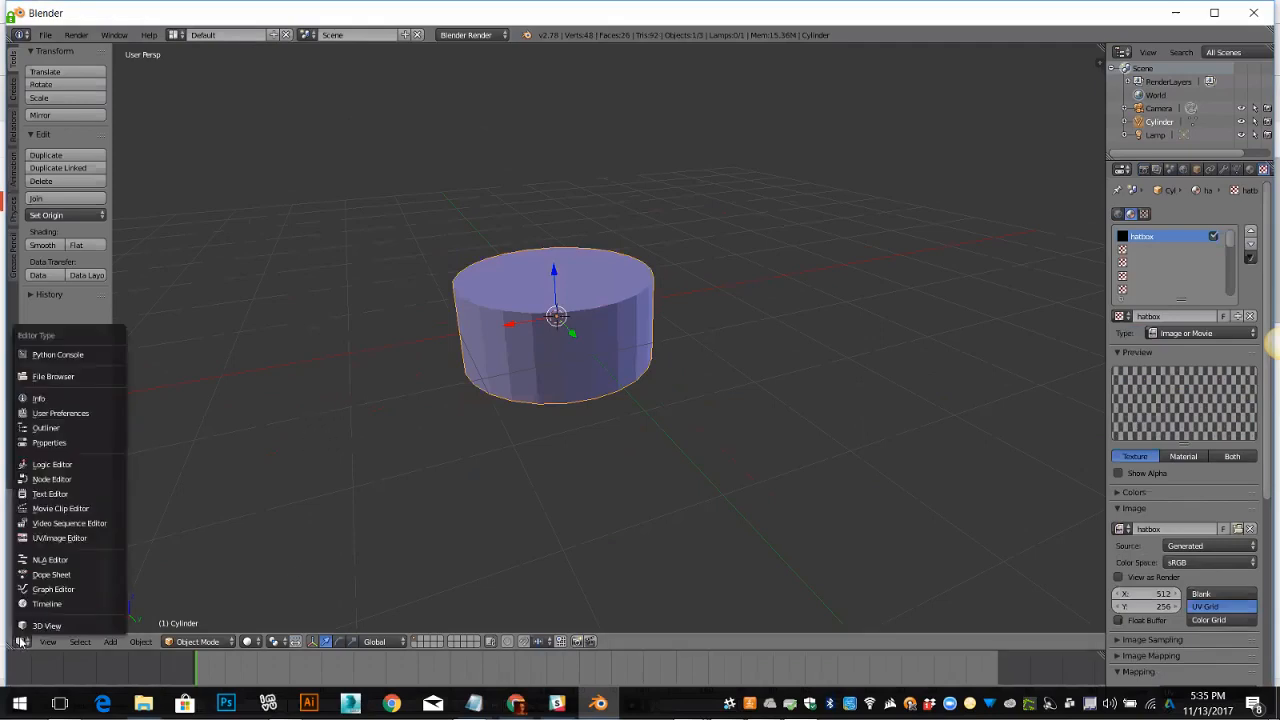
left_click(53, 538)
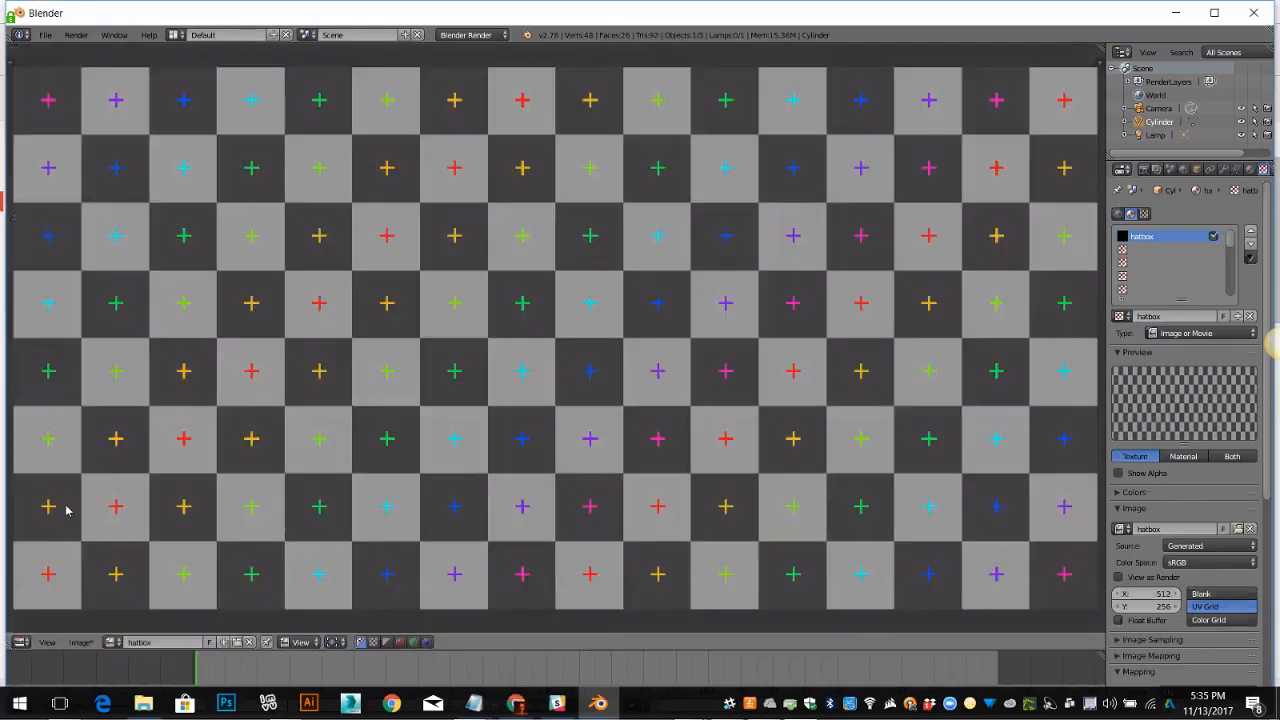
left_click(115, 644)
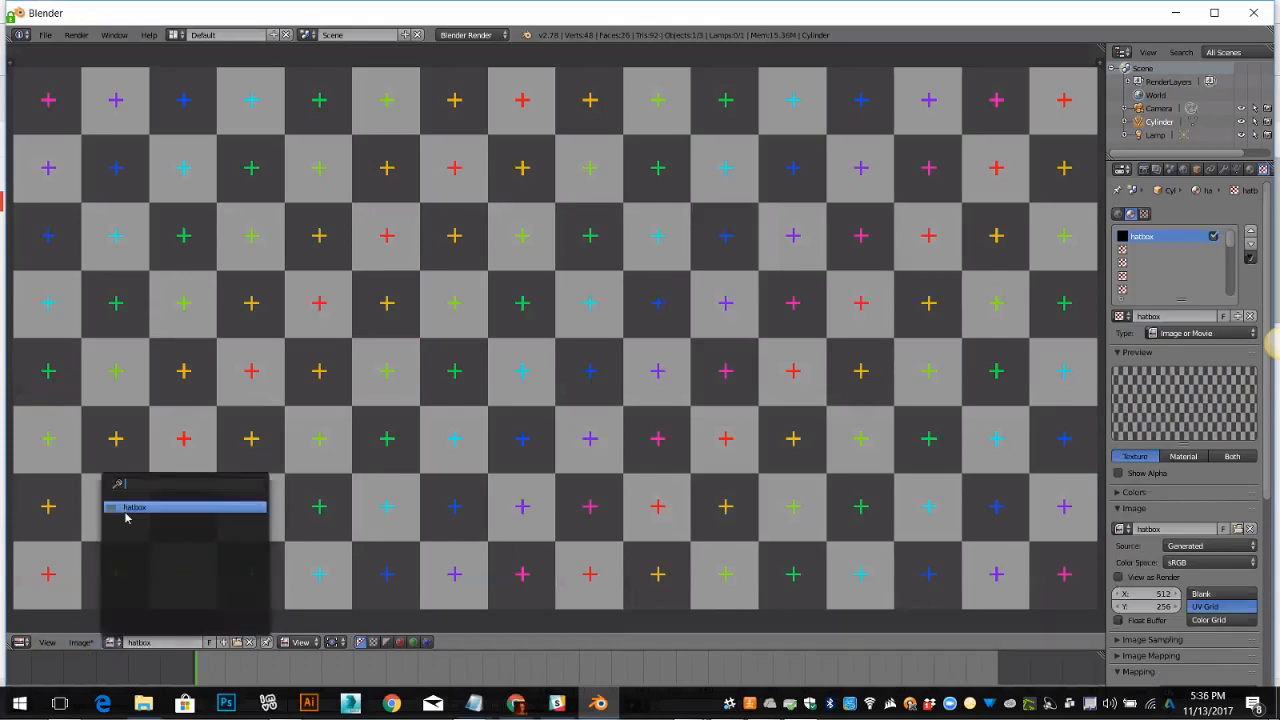
left_click(127, 512)
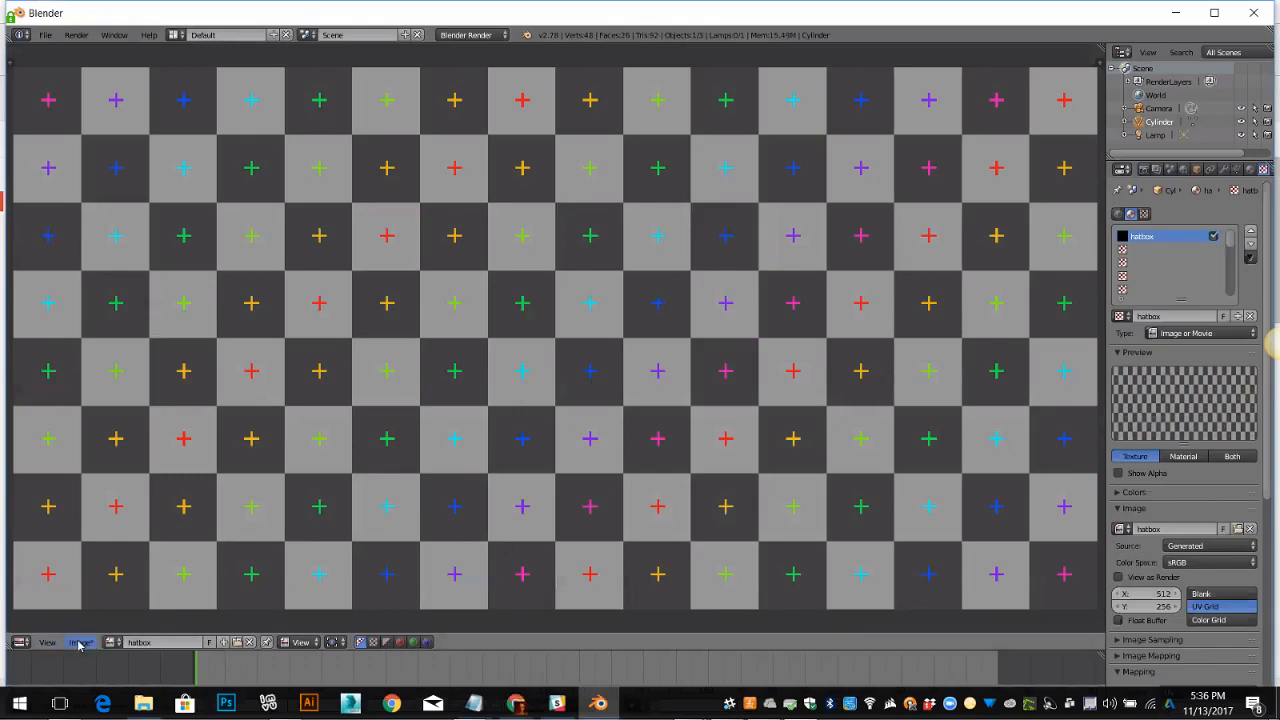
left_click(22, 643)
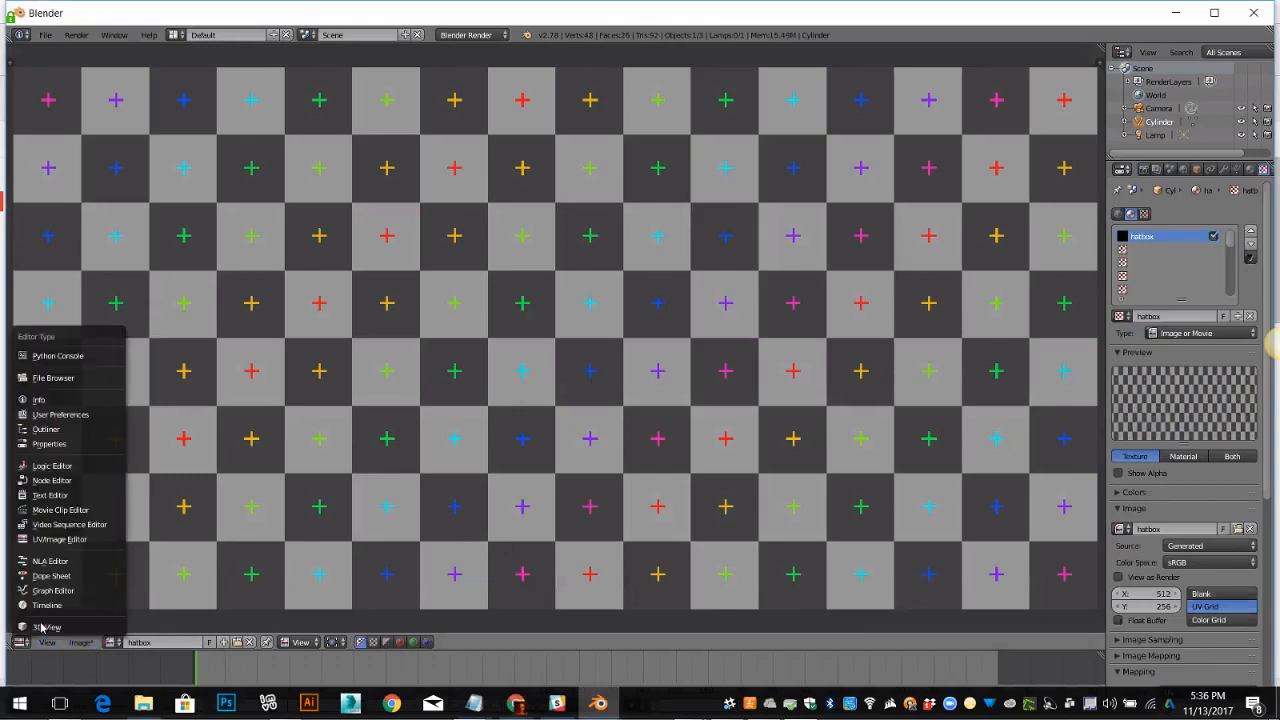
left_click(45, 627)
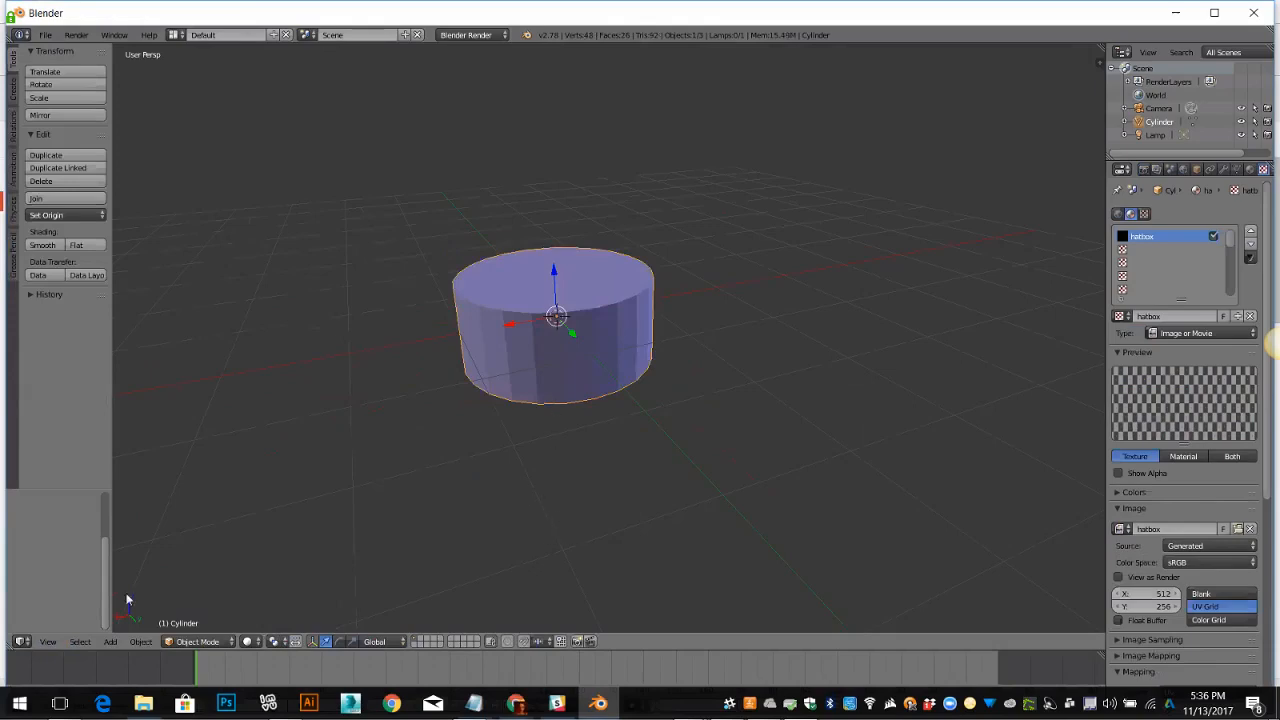
Put the cylinder in Edit Mode and change the 3D viewport to the UV/Image Editor.
left_click(192, 641)
left_click(193, 611)
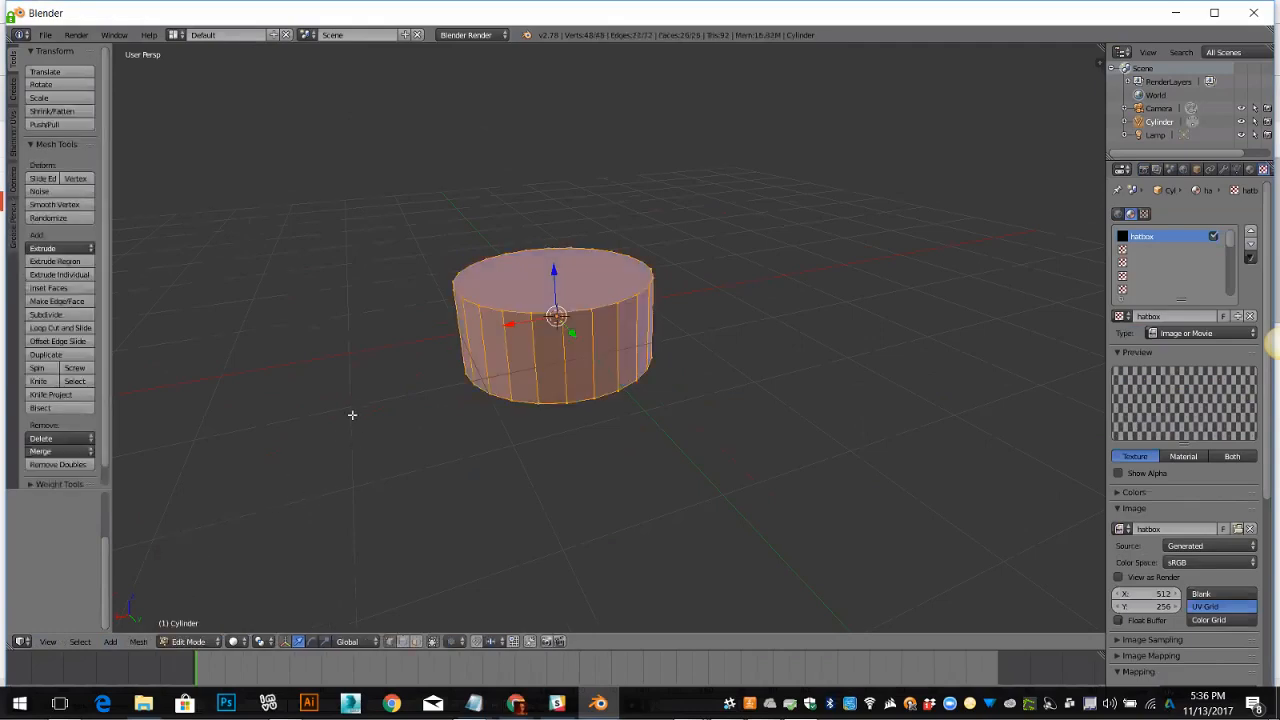
left_click(21, 641)
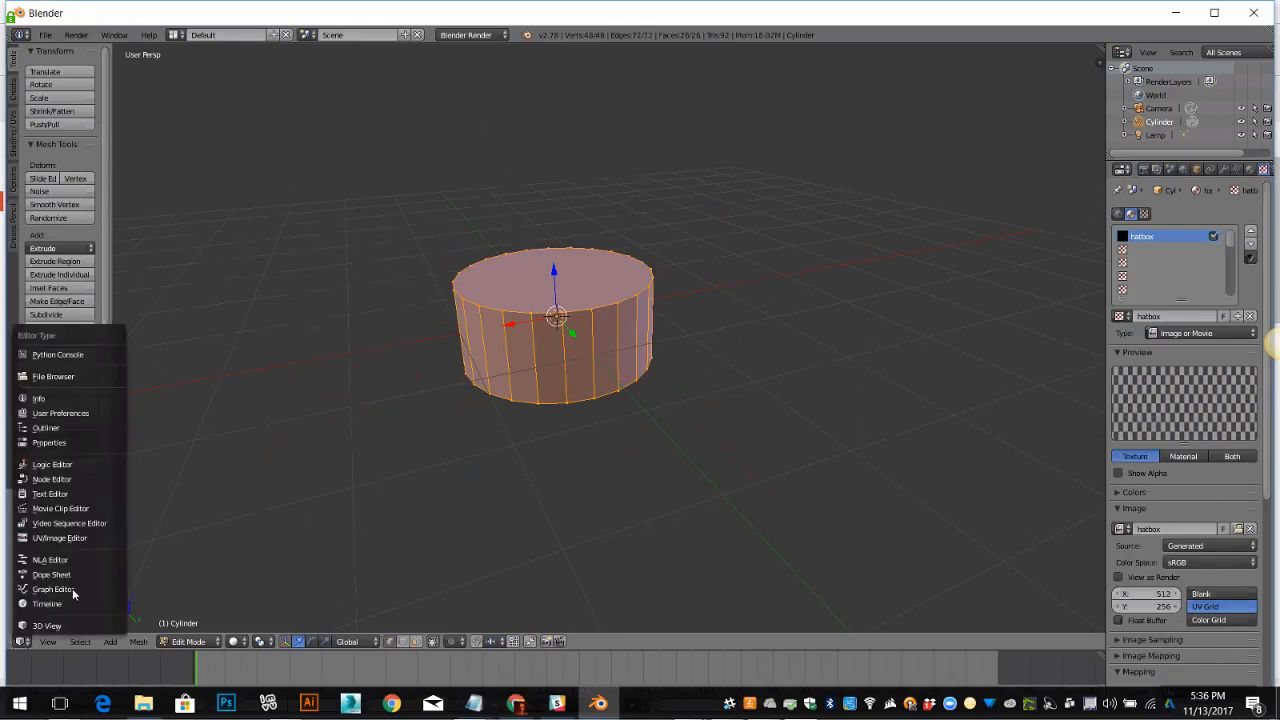
left_click(74, 538)
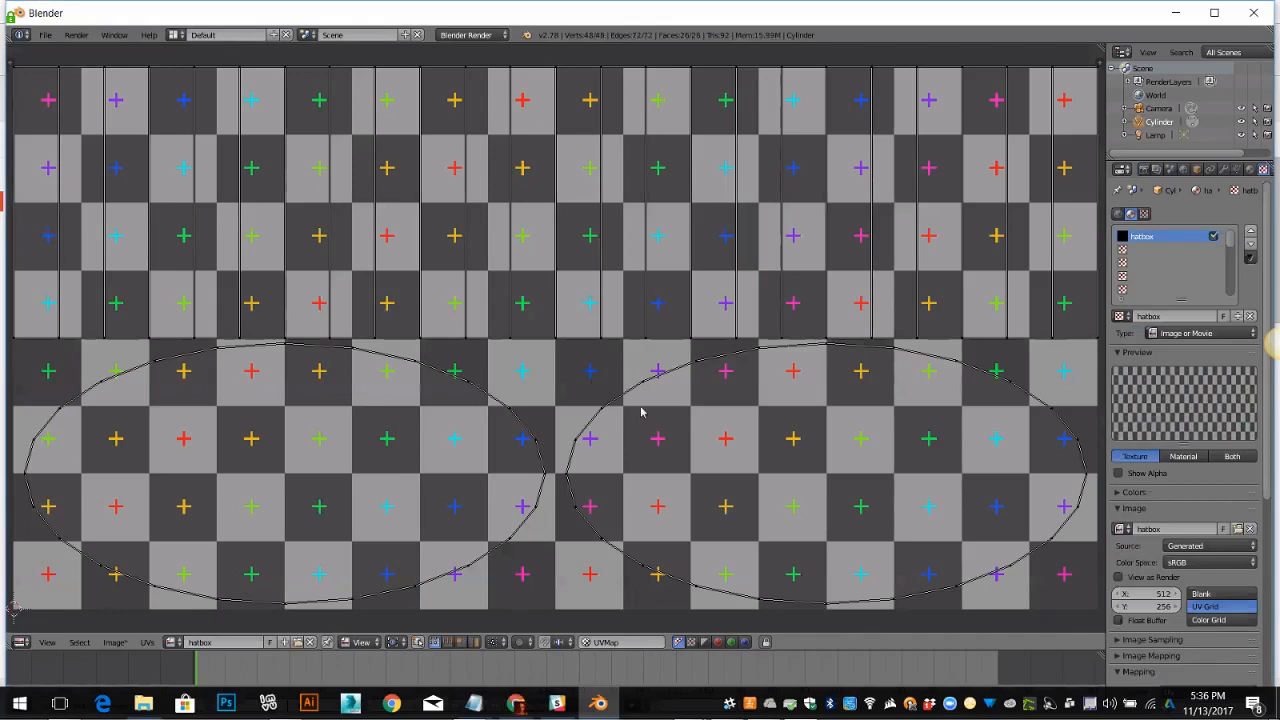
Select the whole UV layout and scale it along X to about 0.485 so the two cap islands look circular.
key("a")
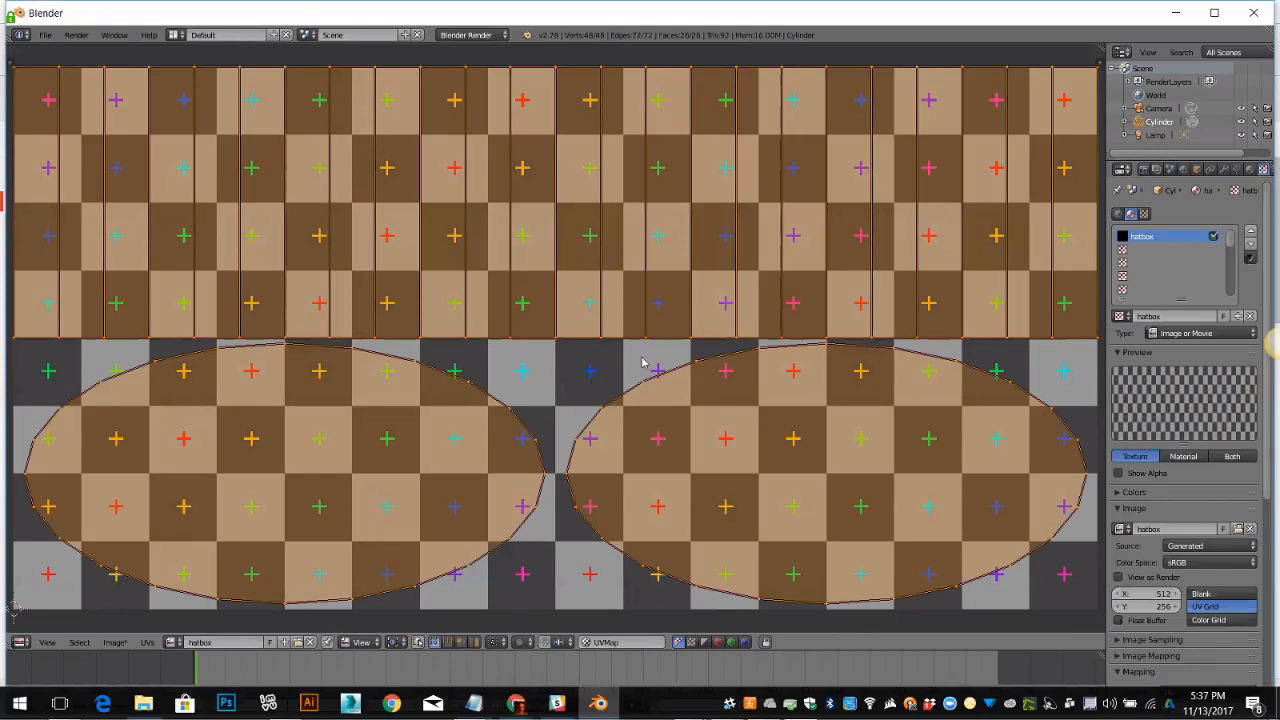
key("s")
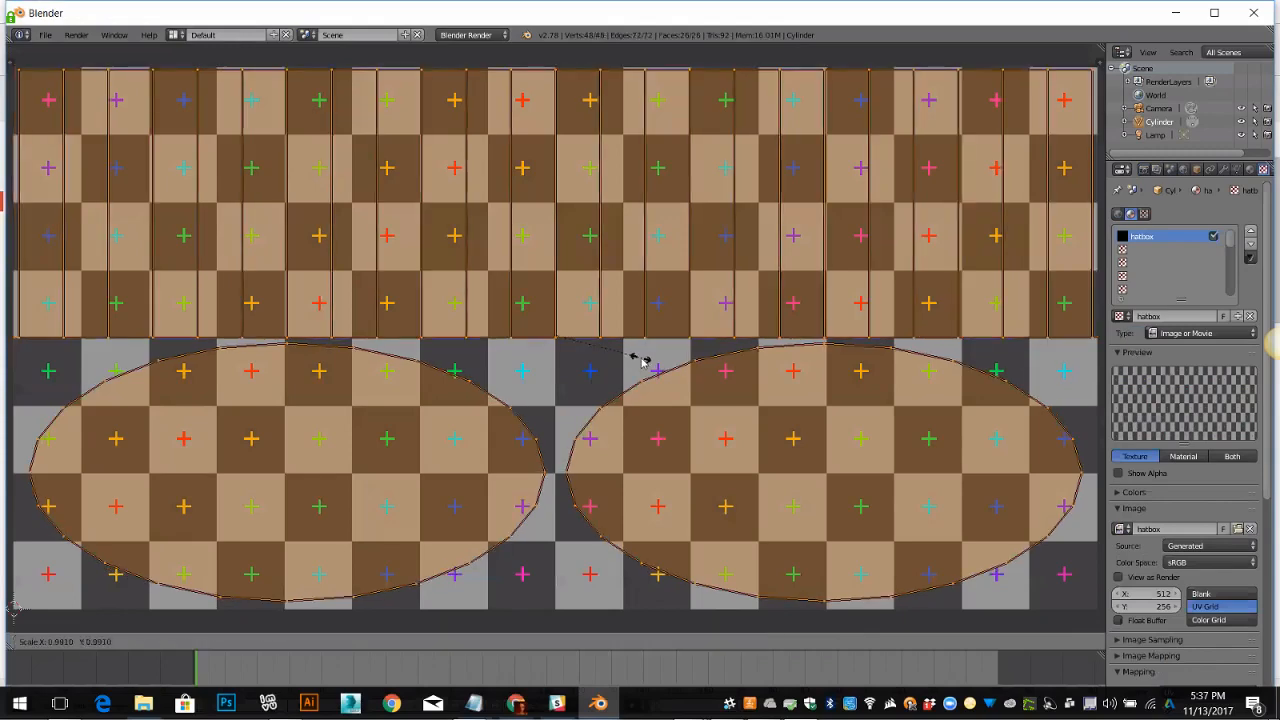
key("x")
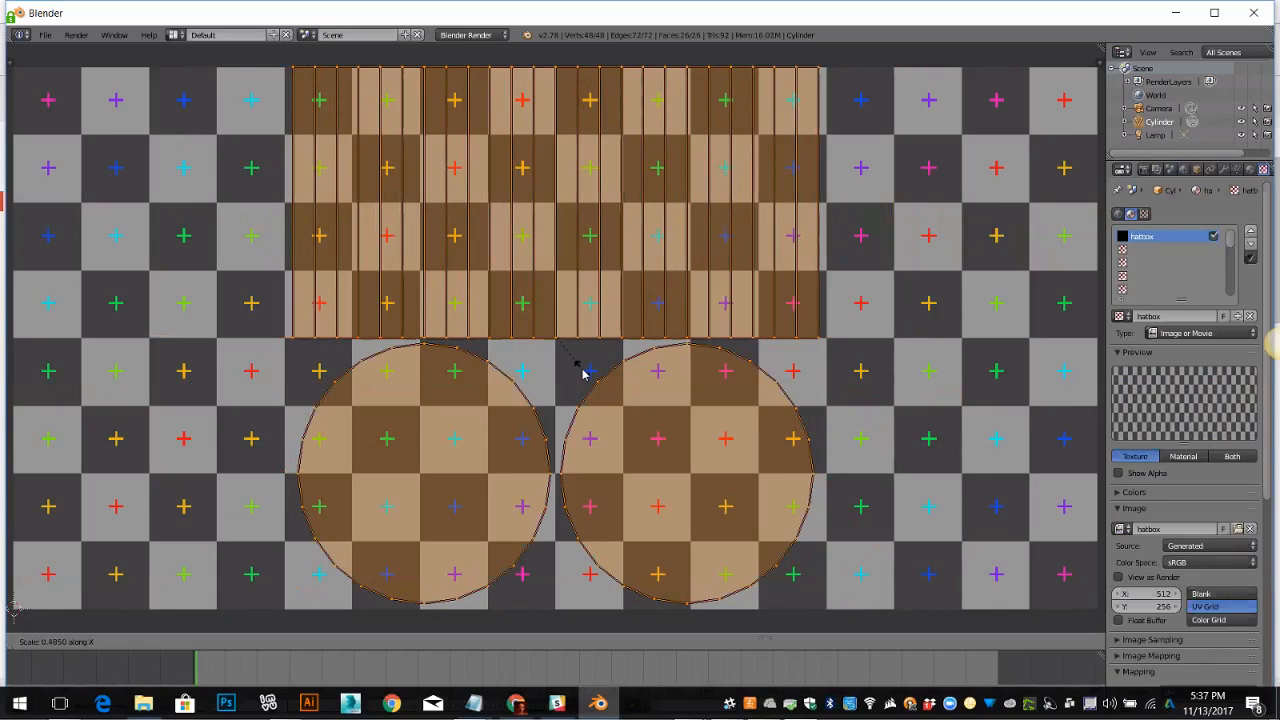
left_click(584, 373)
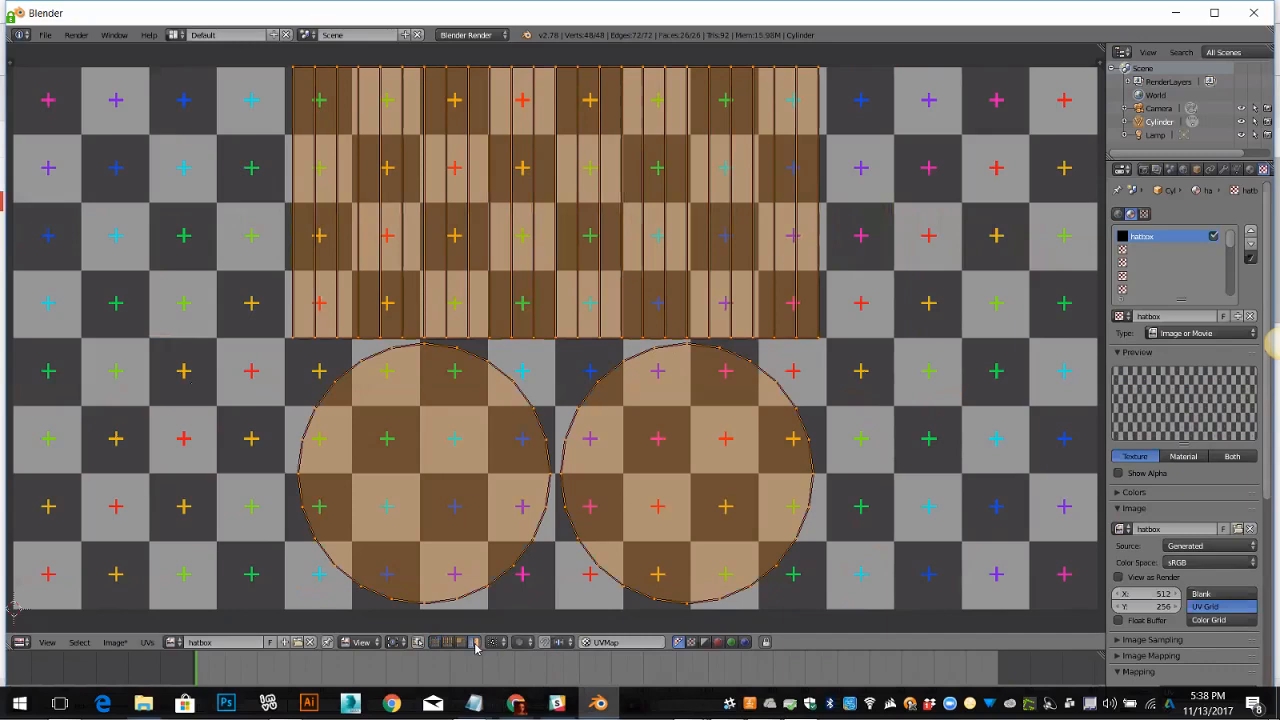
Try to select individual side strips in the UV layout and move the outermost strip.
right_click(535, 122)
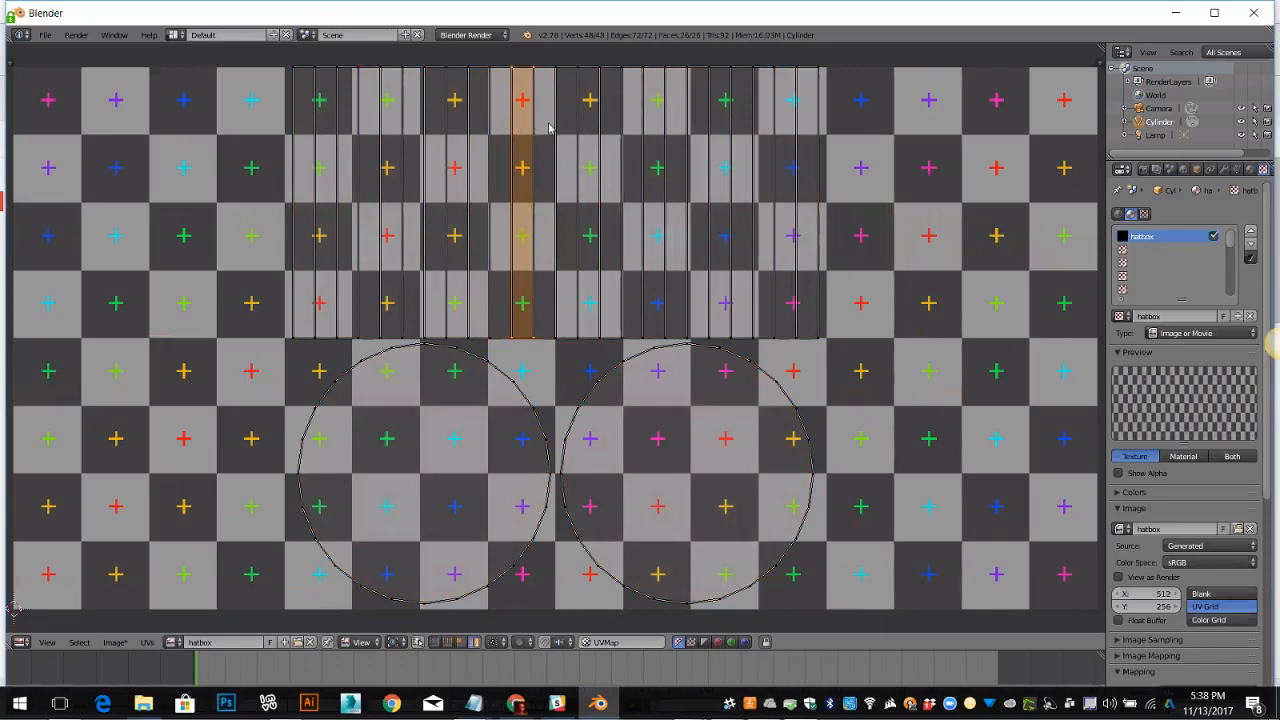
right_click(568, 132)
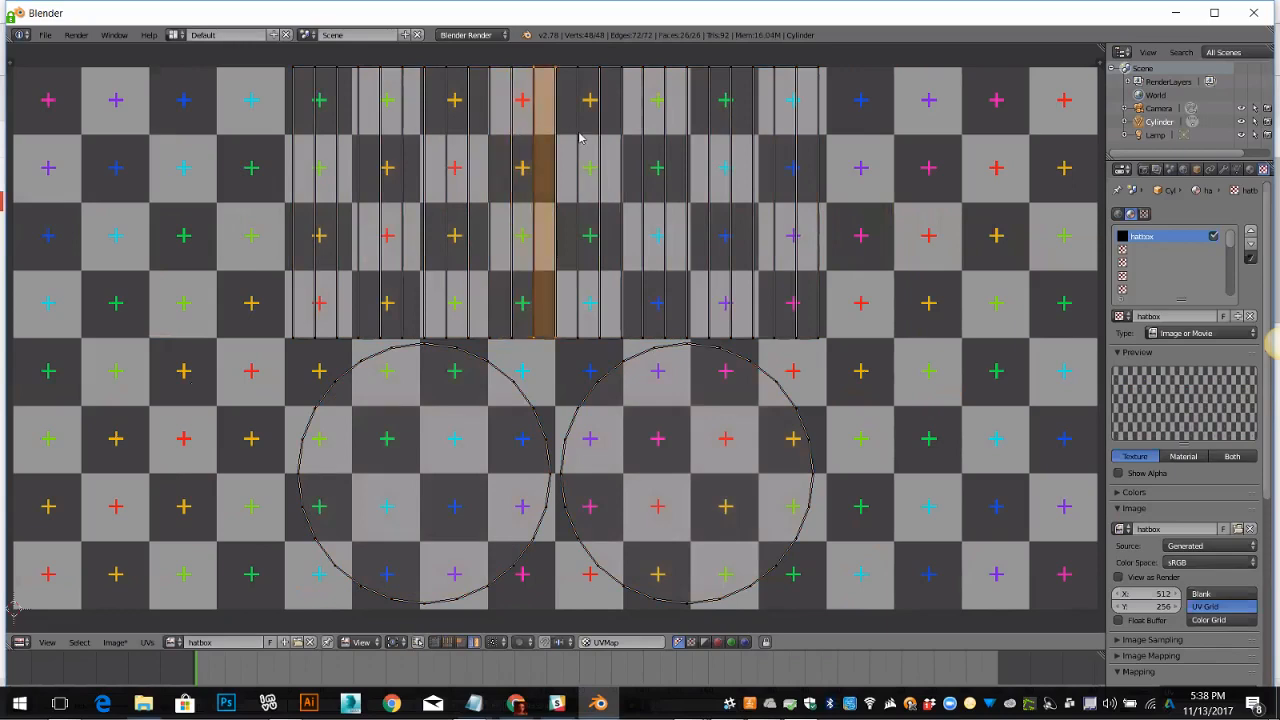
right_click(579, 138)
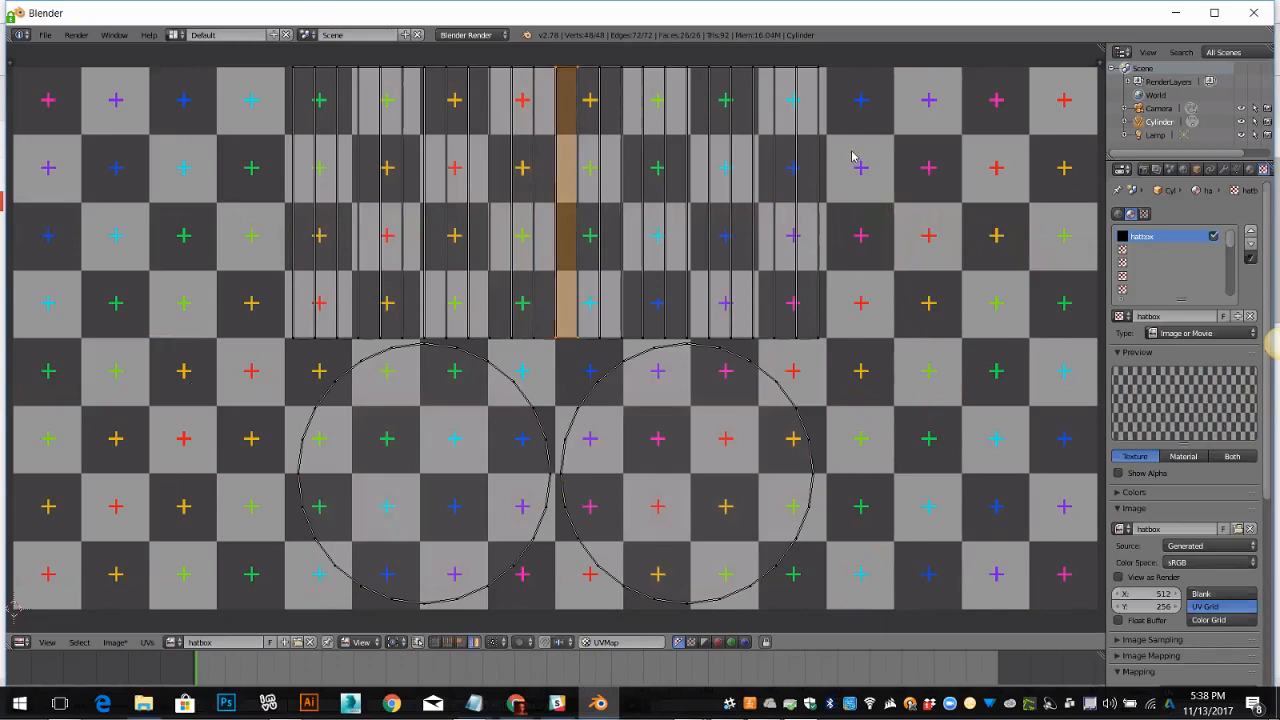
right_click(768, 172)
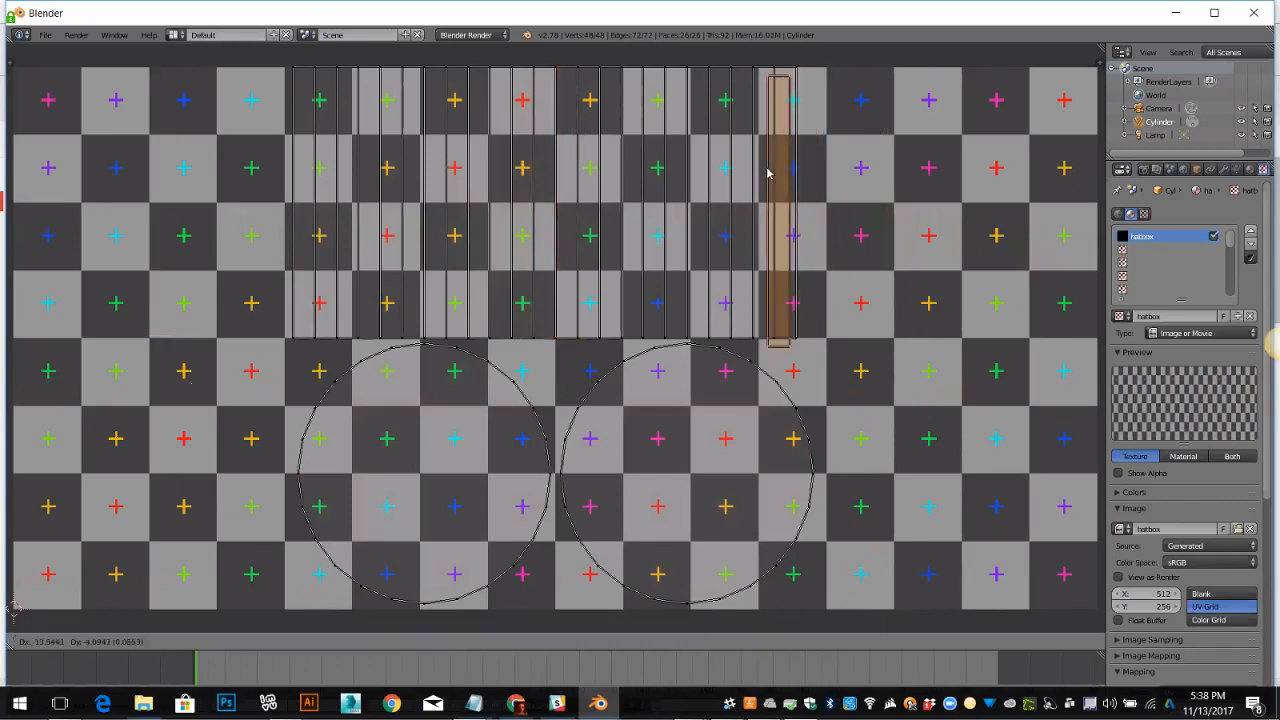
key("g")
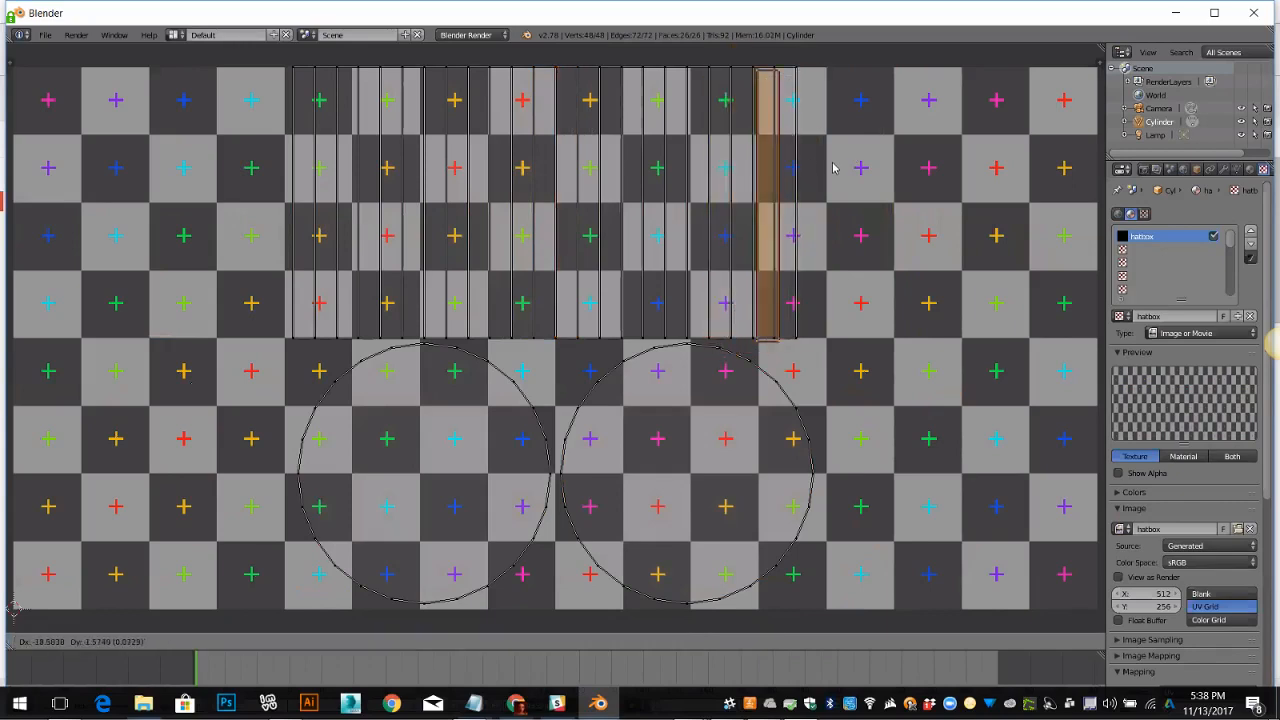
left_click(836, 153)
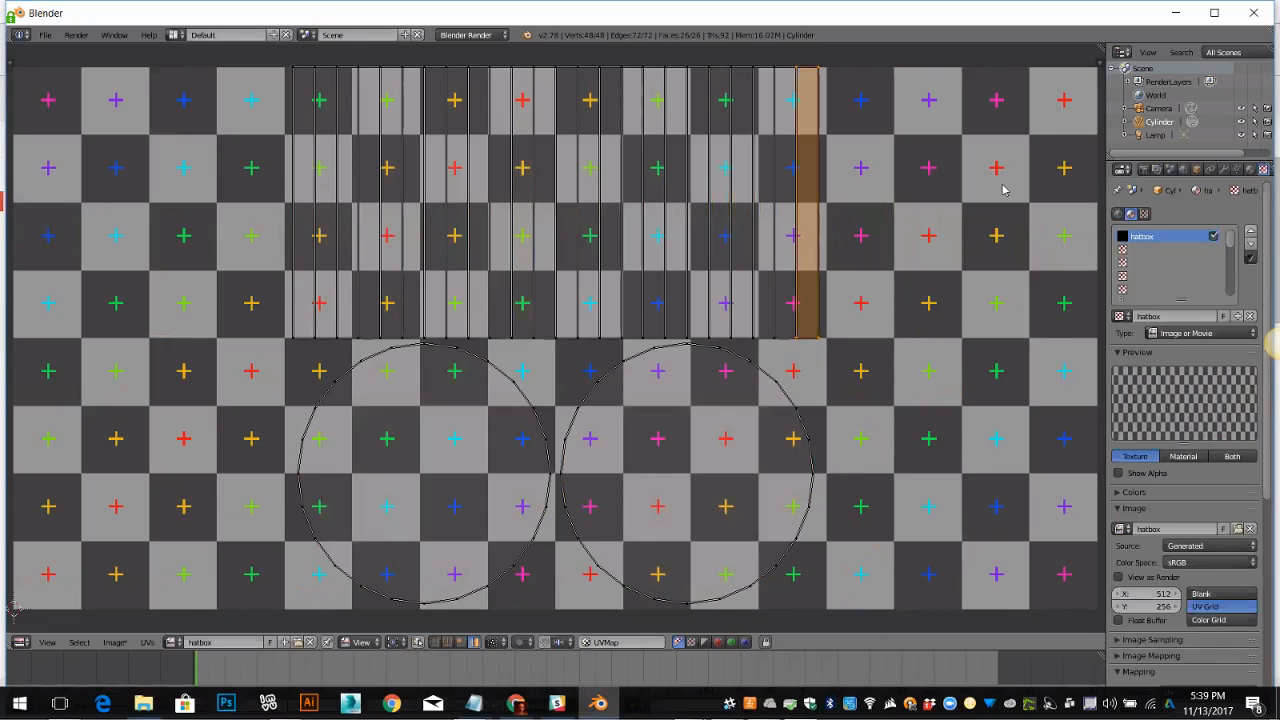
Lasso-select all the cylinder's side strips in the UV layout, leaving the two circular caps unselected.
scroll(1012, 197, "down", 1)
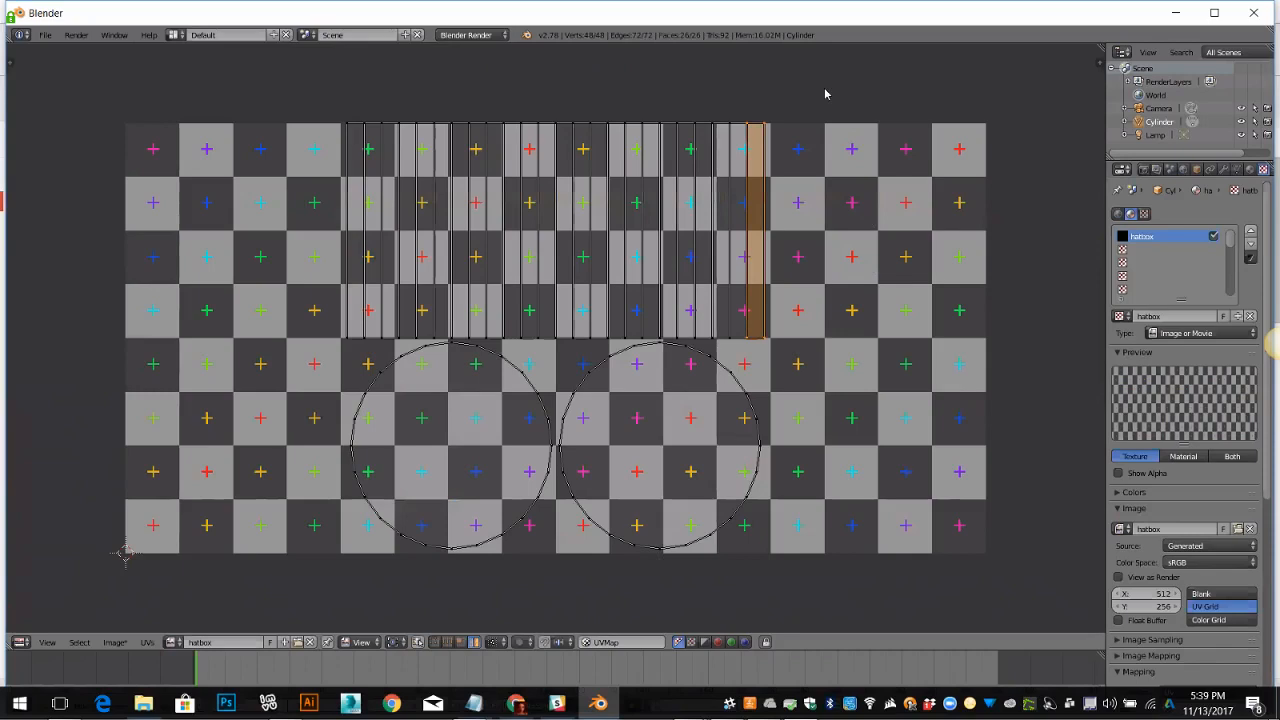
mouse_move(825, 89)
left_mouse_down("ctrl")
mouse_move(829, 347)
mouse_move(807, 492)
mouse_move(786, 363)
mouse_move(749, 346)
mouse_move(545, 311)
mouse_move(330, 308)
mouse_move(266, 234)
mouse_move(349, 109)
mouse_move(421, 95)
left_mouse_up("ctrl")
scroll(474, 400, "up", 1)
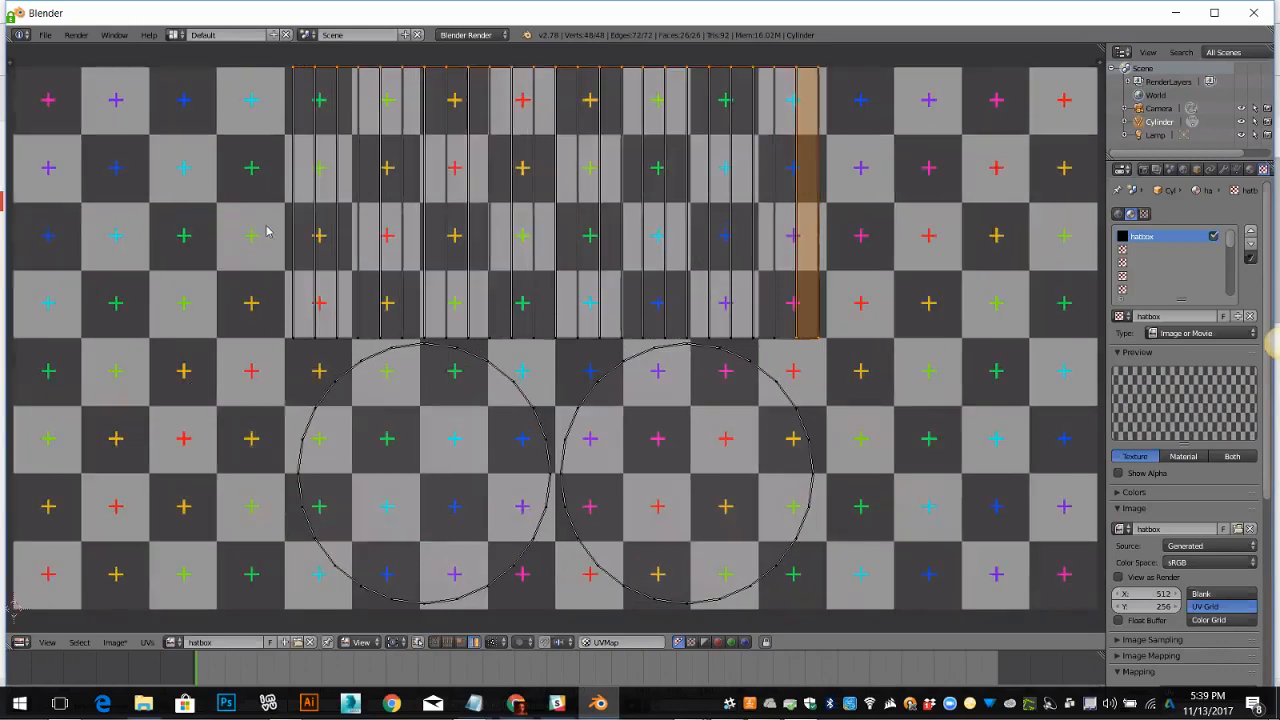
mouse_move(298, 350)
left_mouse_down("ctrl")
mouse_move(449, 343)
mouse_move(578, 357)
mouse_move(836, 338)
mouse_move(820, 335)
mouse_move(806, 46)
mouse_move(752, 66)
left_mouse_up("ctrl")
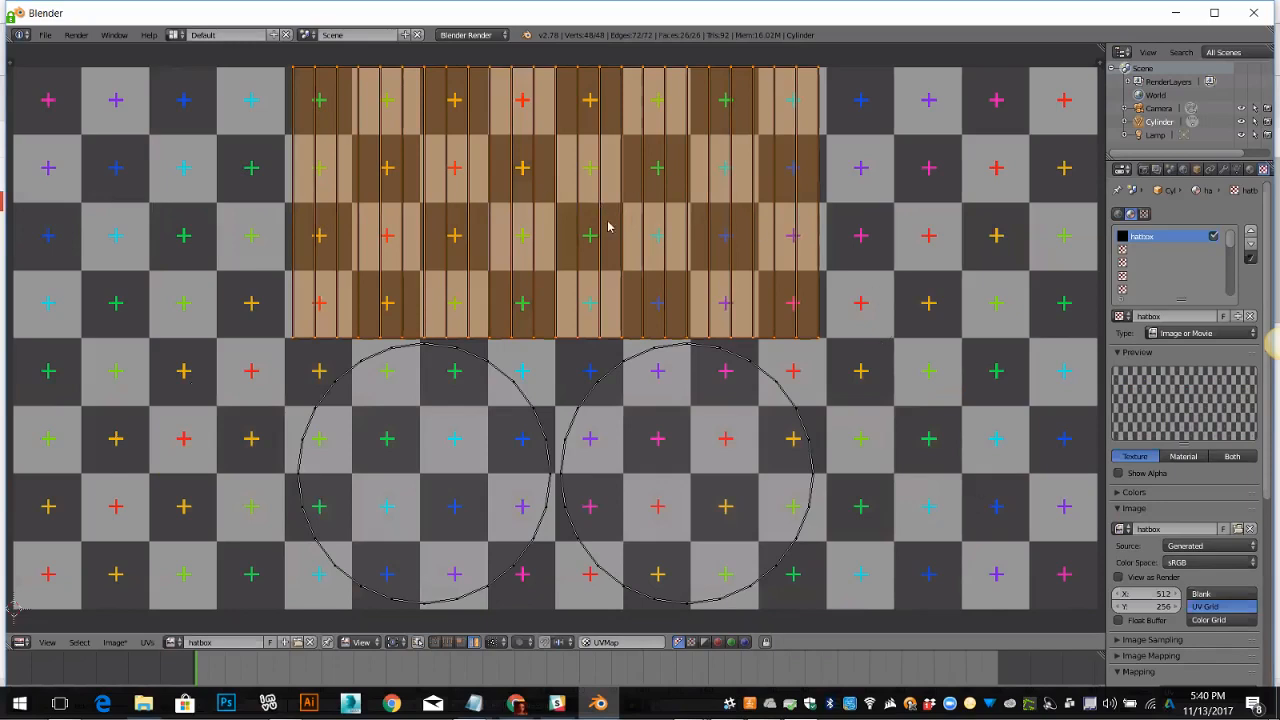
Scale the selected side strips along X by about 2.06 so they span the full width of the hatbox image.
key("s")
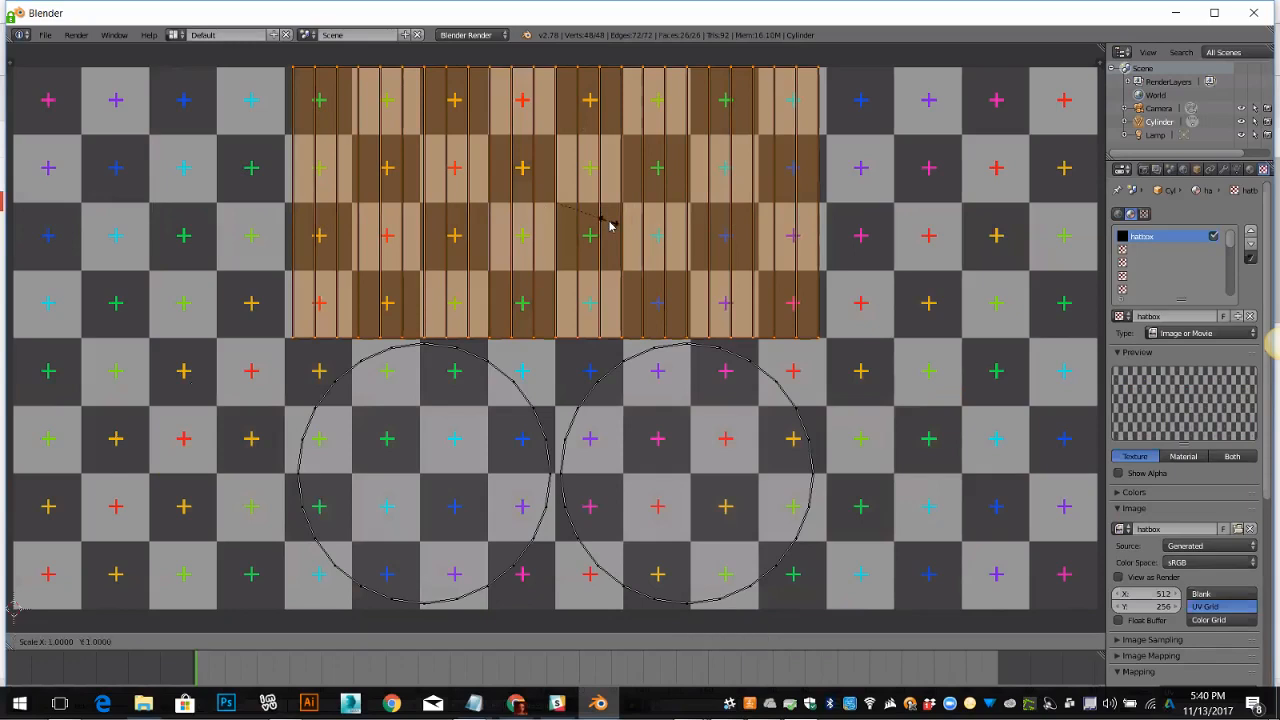
key("y")
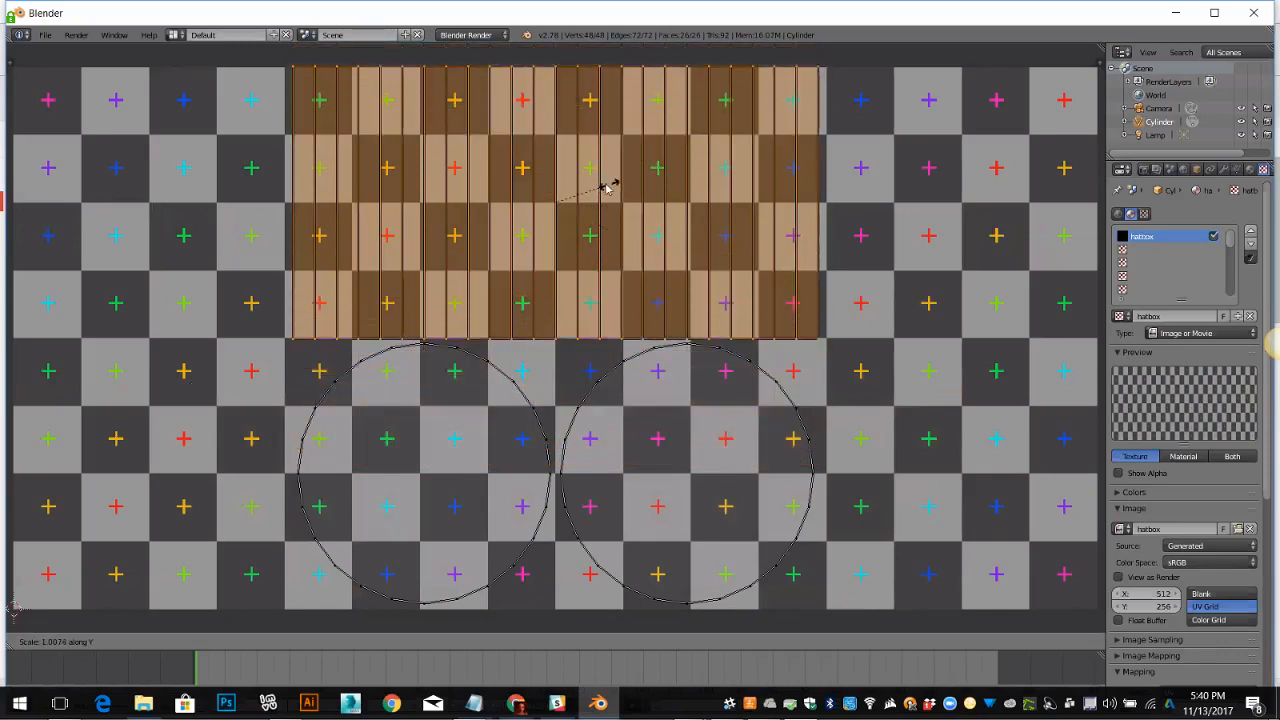
key("x")
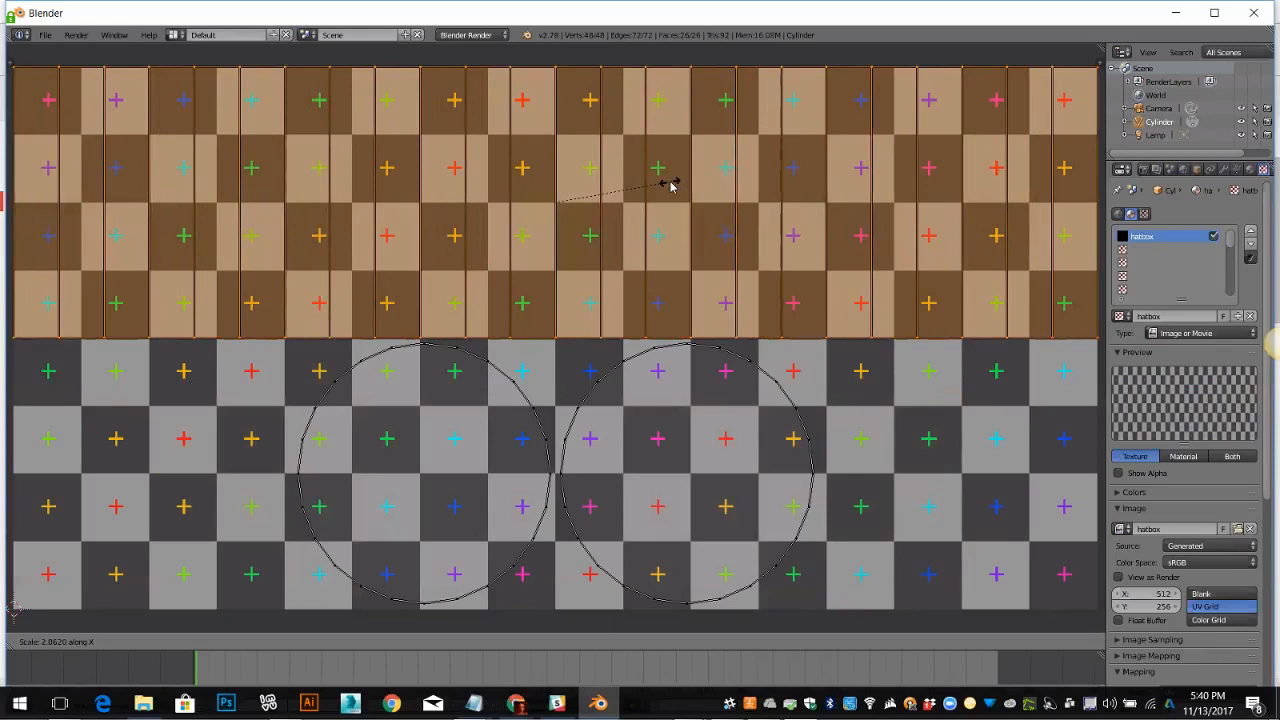
left_click(672, 186)
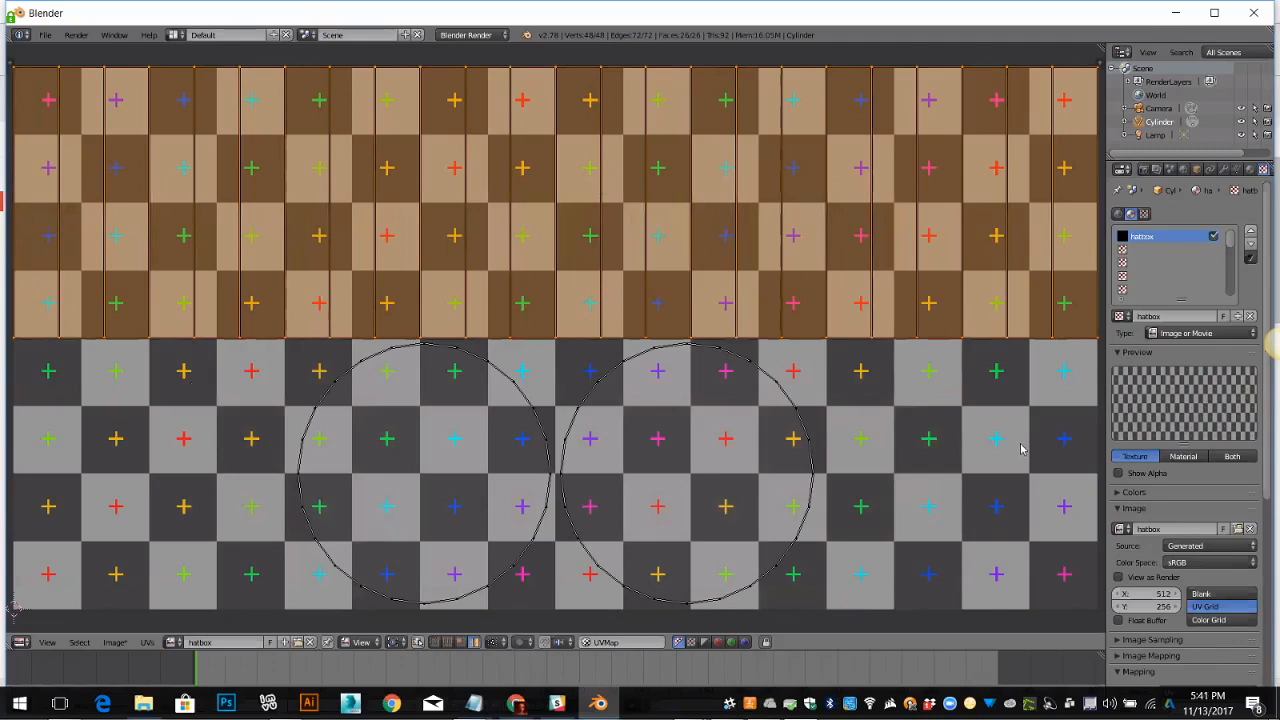
Change the UV editor area back to the 3D View and display the cylinder with Texture viewport shading.
left_click(20, 643)
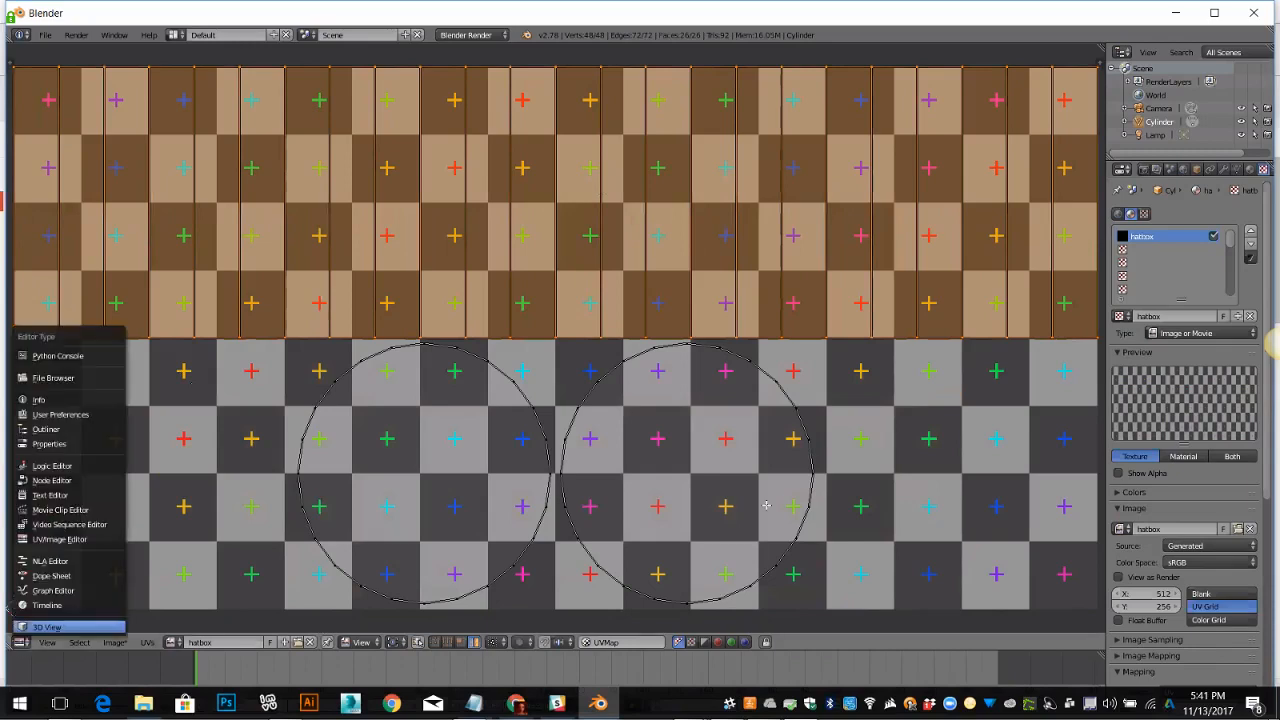
left_click(45, 630)
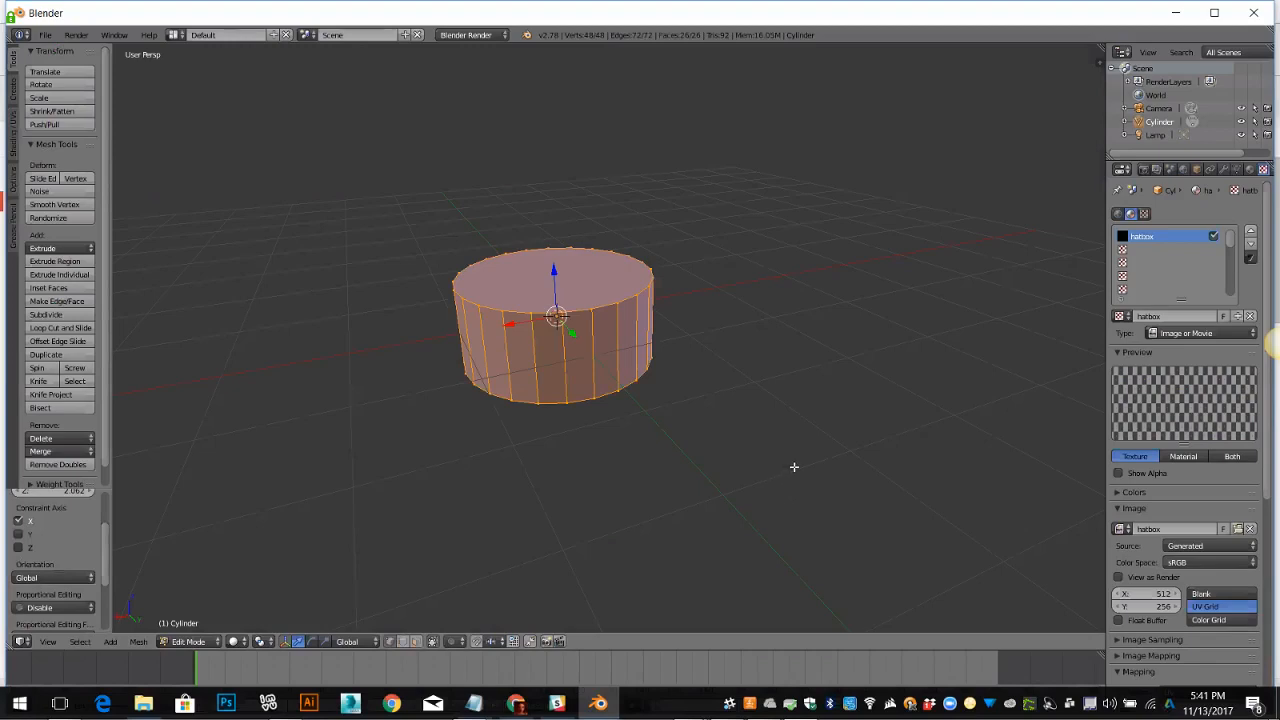
left_click(236, 642)
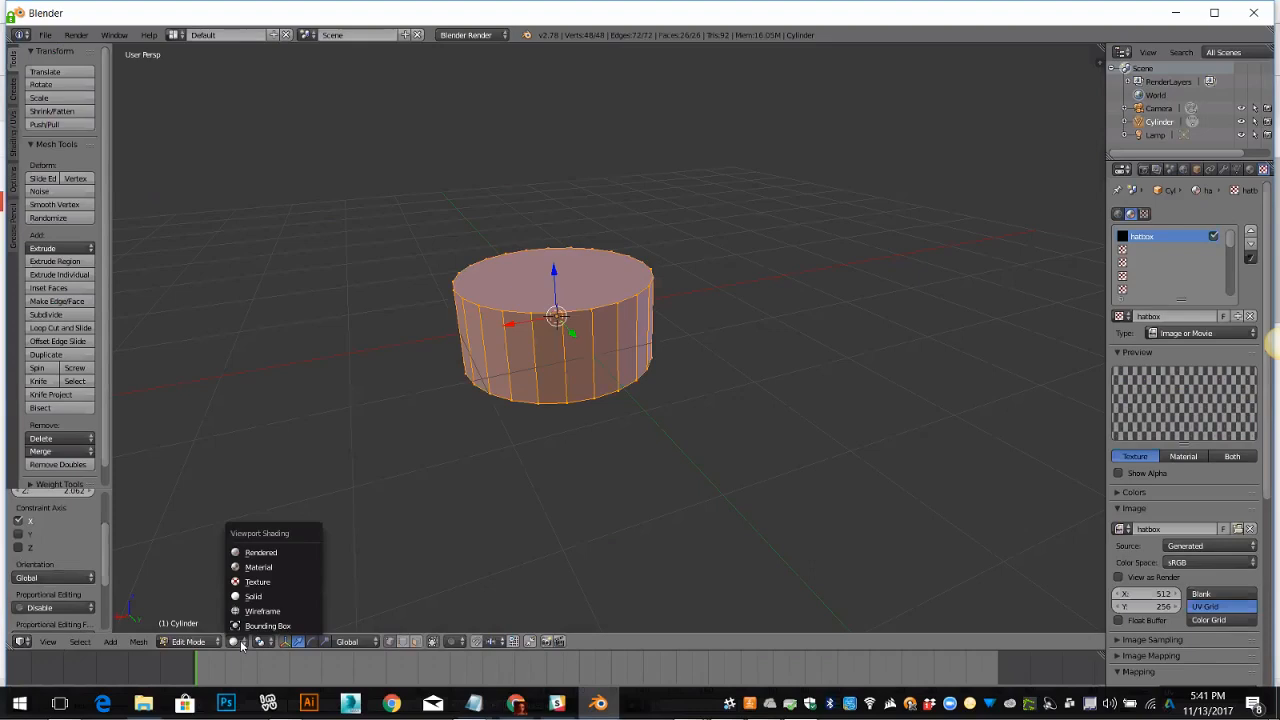
left_click(257, 582)
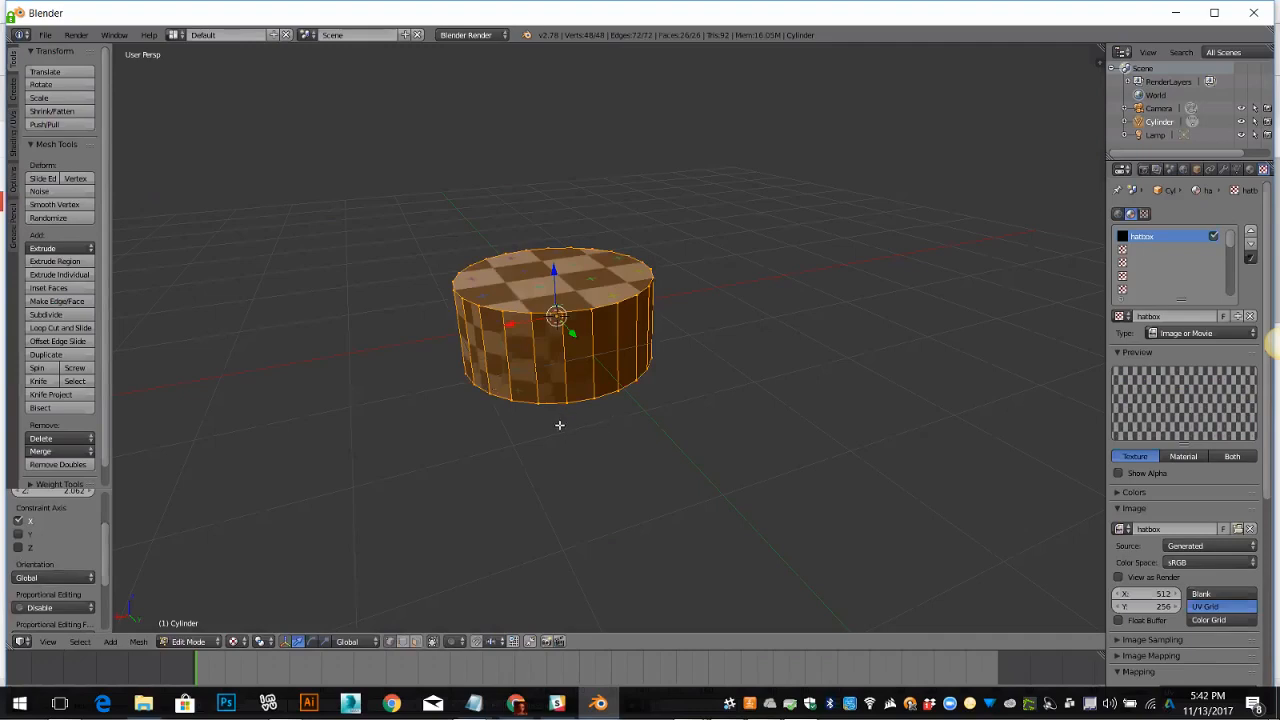
scroll(572, 425, "up", 5)
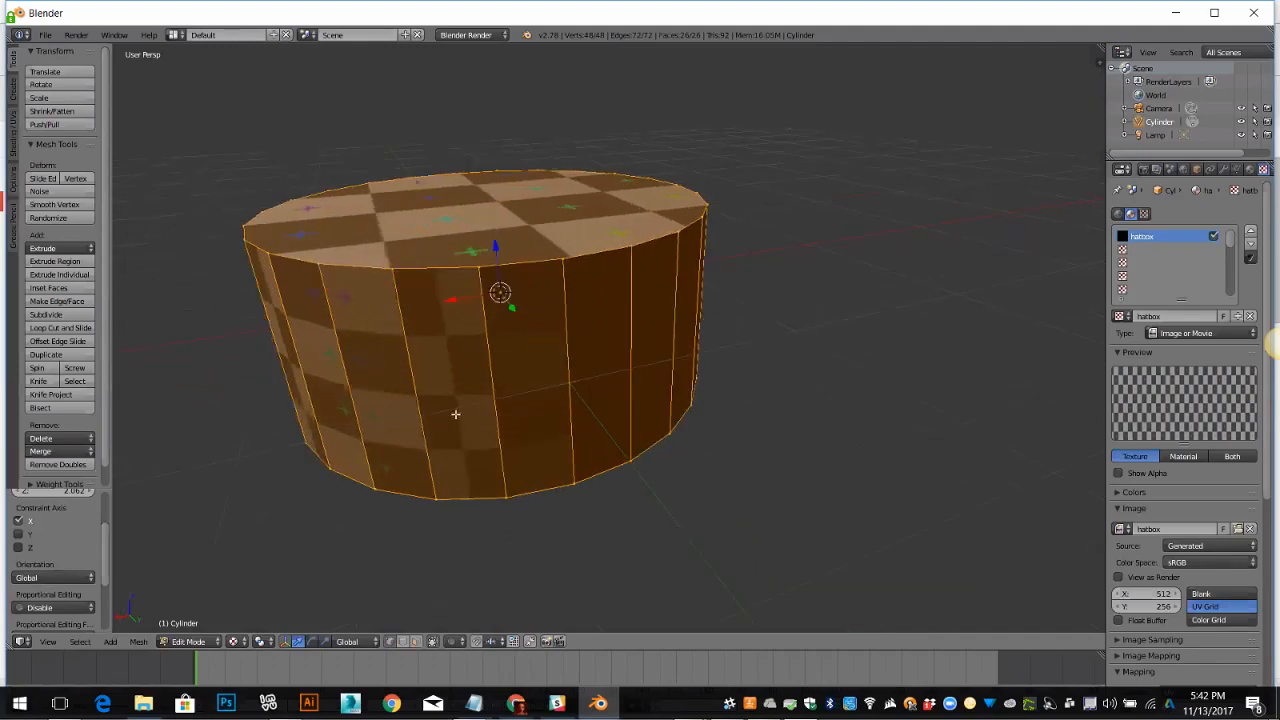
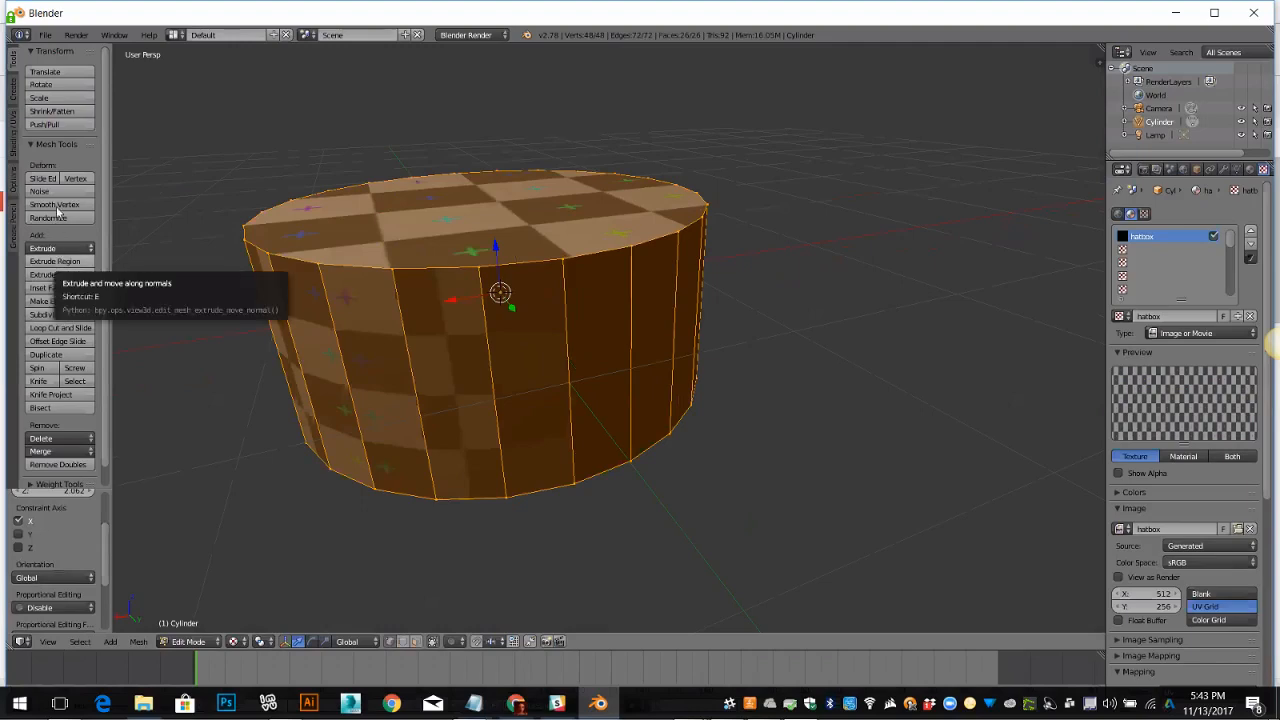
Remove the doubled vertices from the fully selected cylinder mesh.
scroll(50, 234, "down", 1)
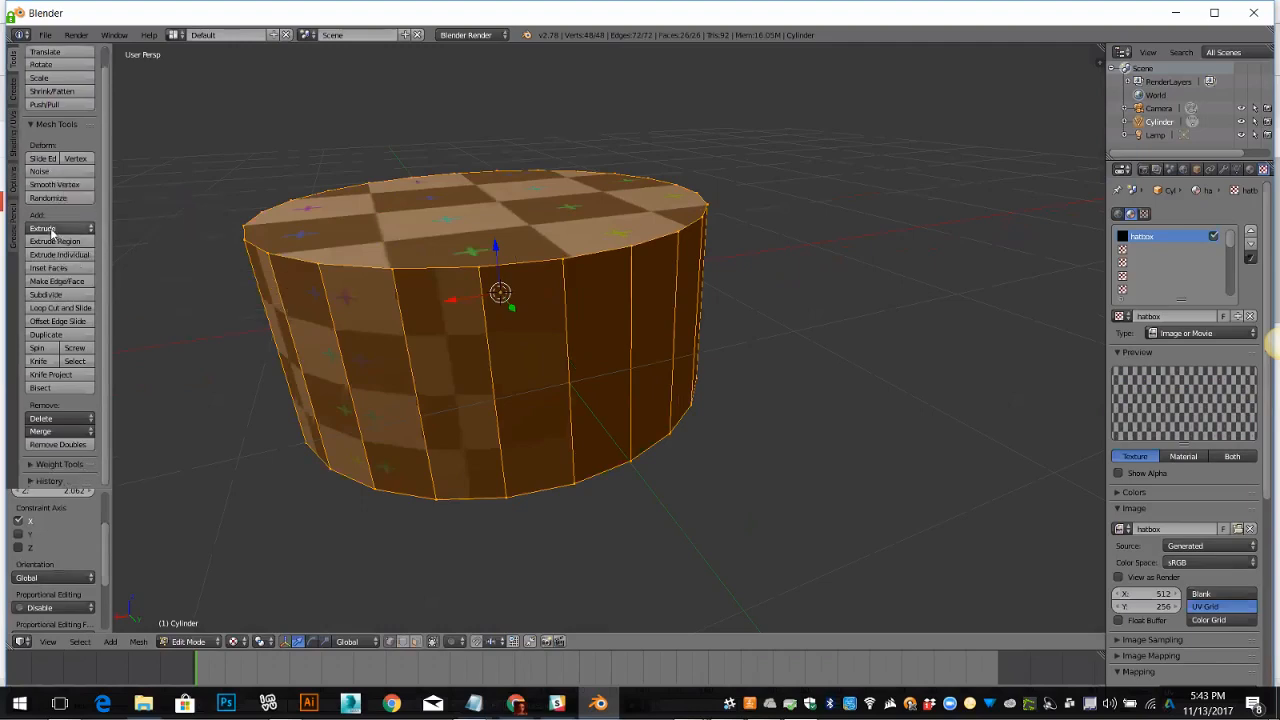
left_click(39, 447)
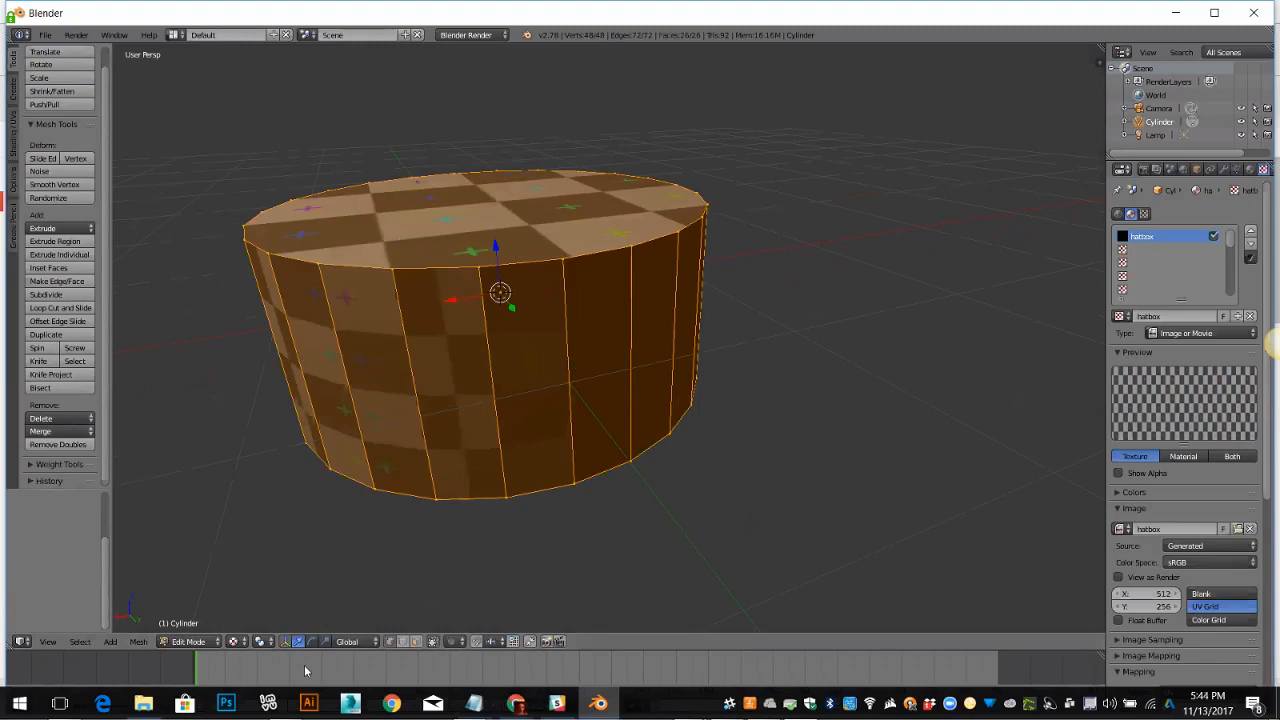
left_click(215, 642)
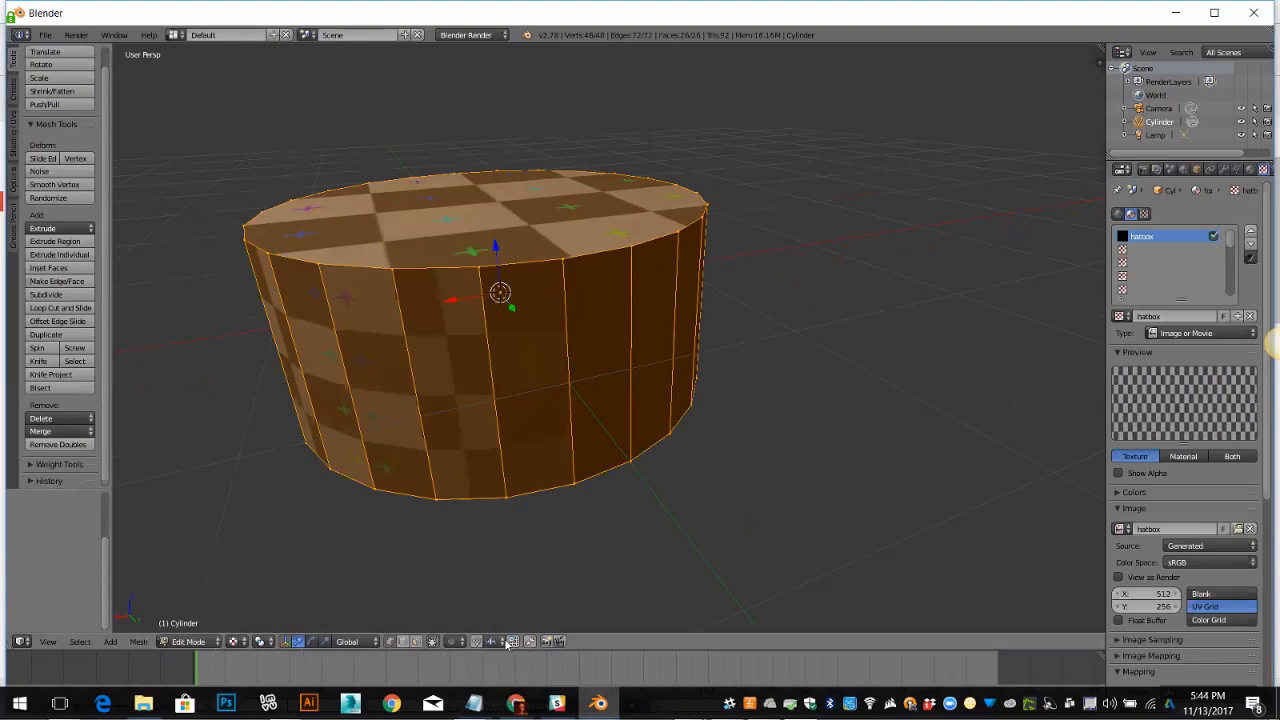
Select the cylinder's top cap in face select mode and mark its boundary edges as a seam.
left_click(416, 642)
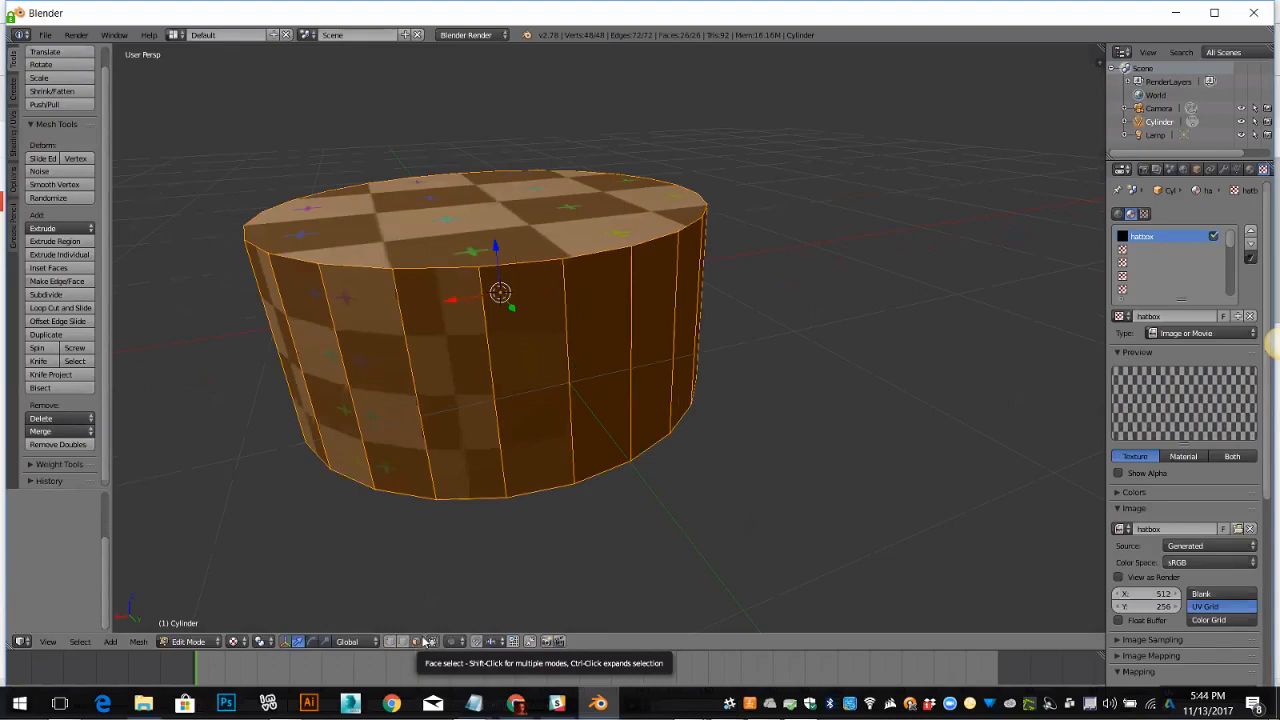
right_click(472, 221)
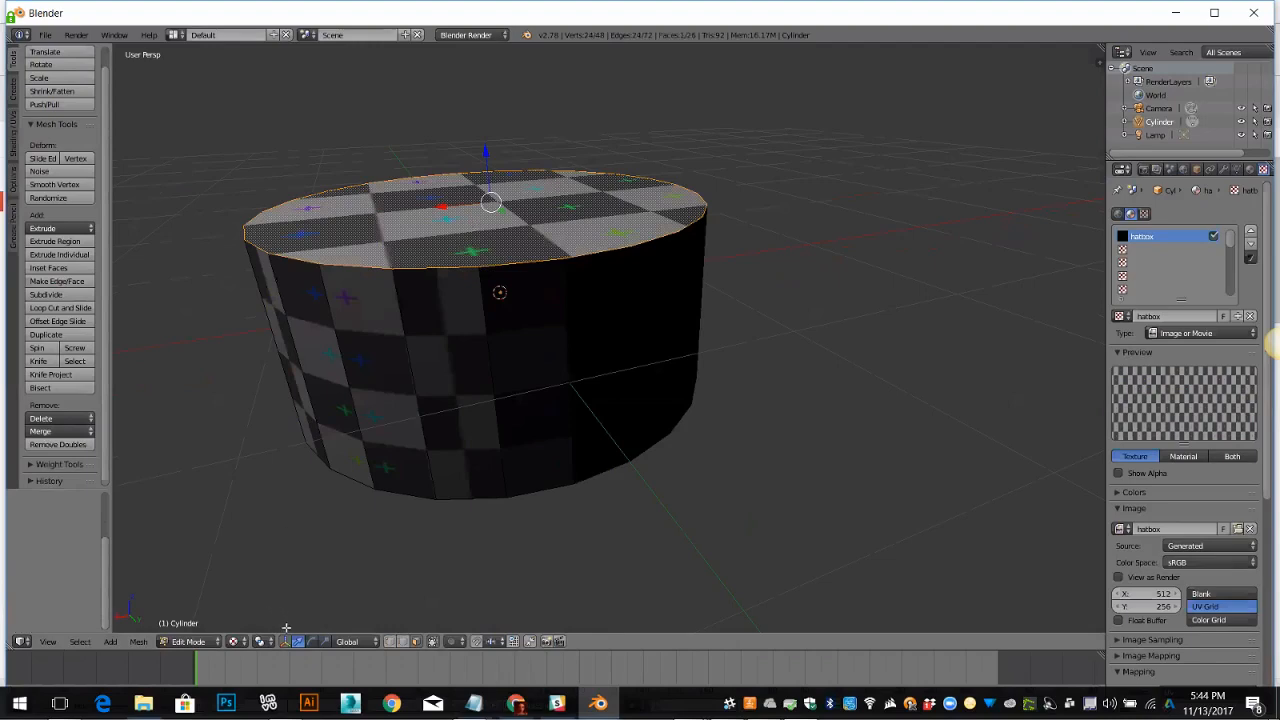
left_click(139, 642)
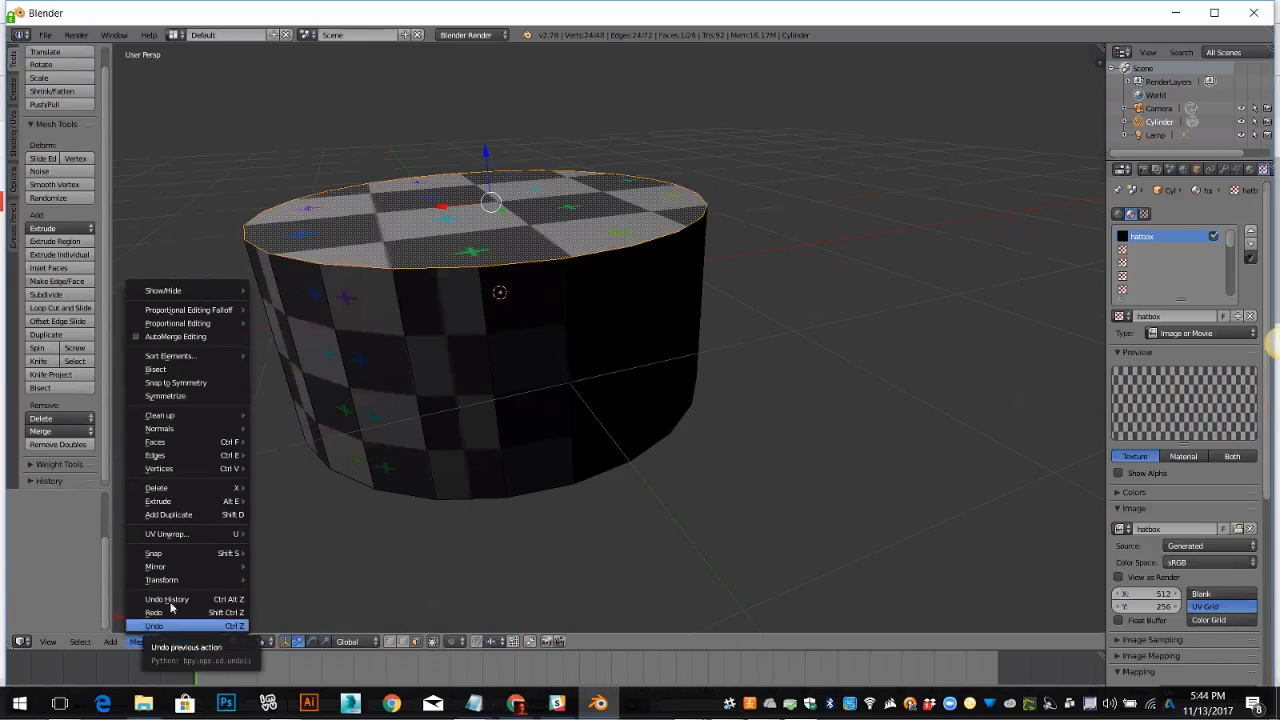
mouse_move(206, 460)
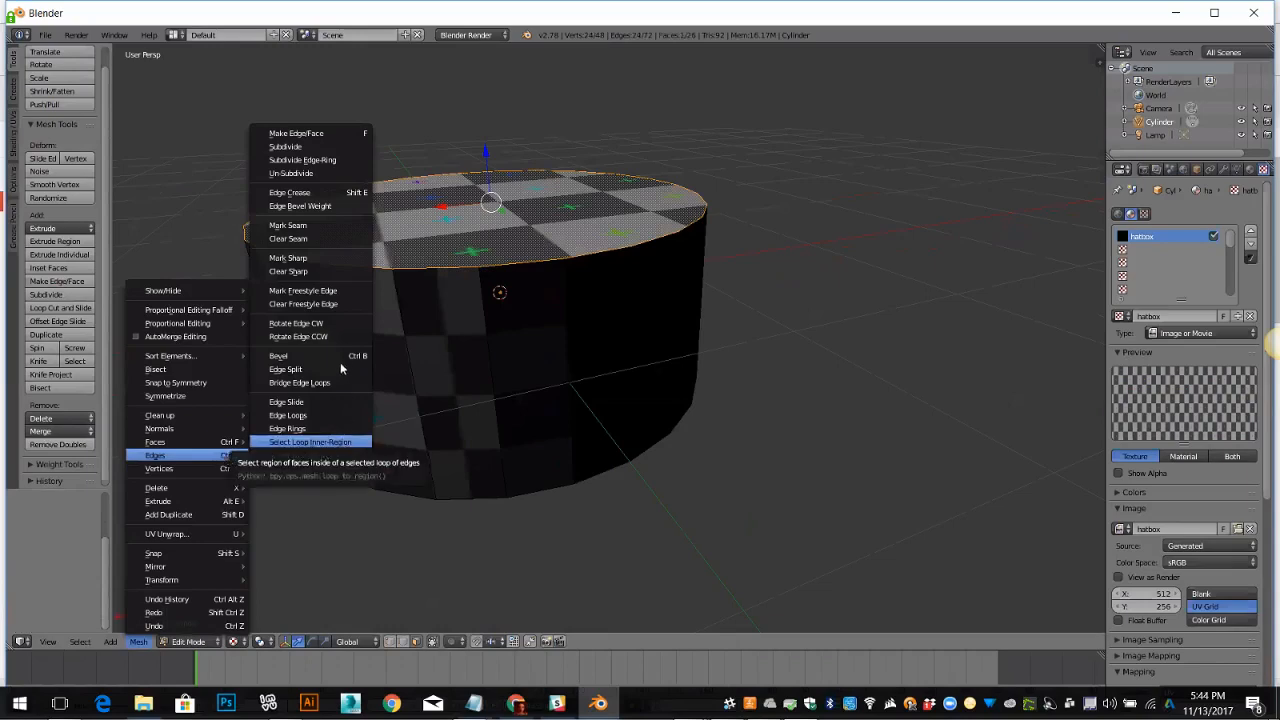
left_click(318, 226)
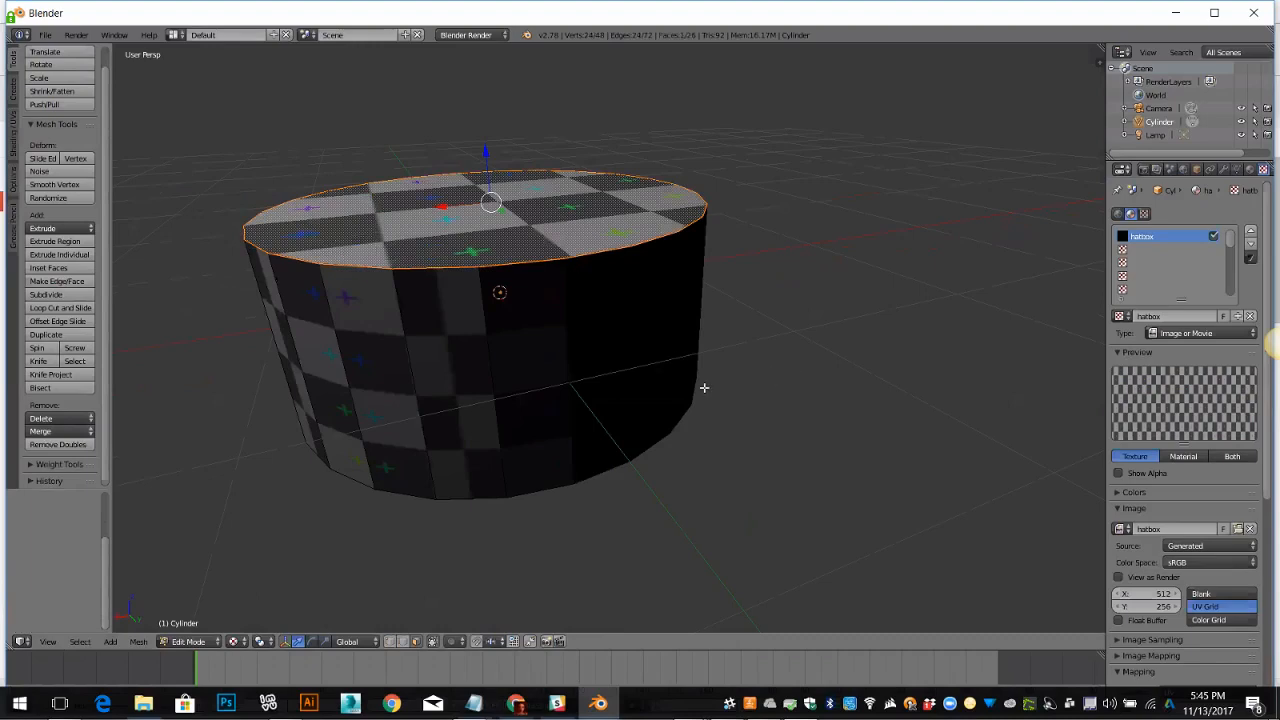
Select the cylinder's bottom cap face and mark its boundary edges as a seam.
middle_click_drag(486, 372, 620, 346)
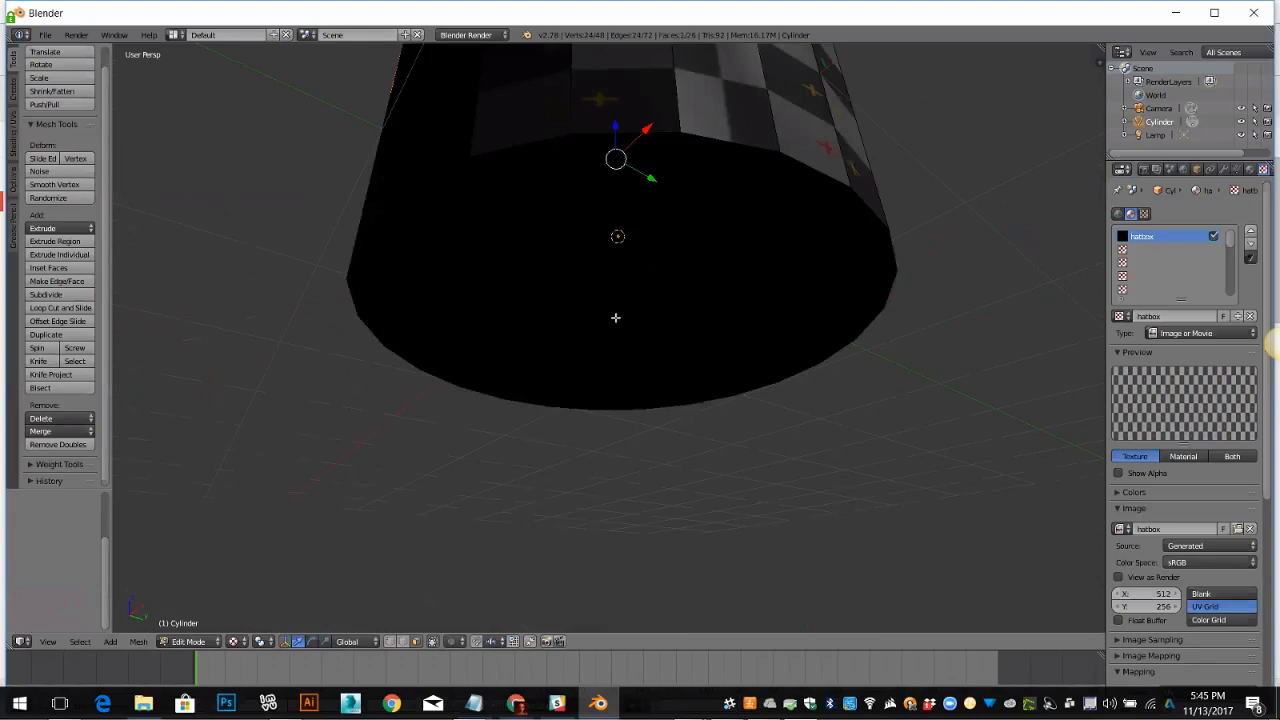
right_click(615, 317)
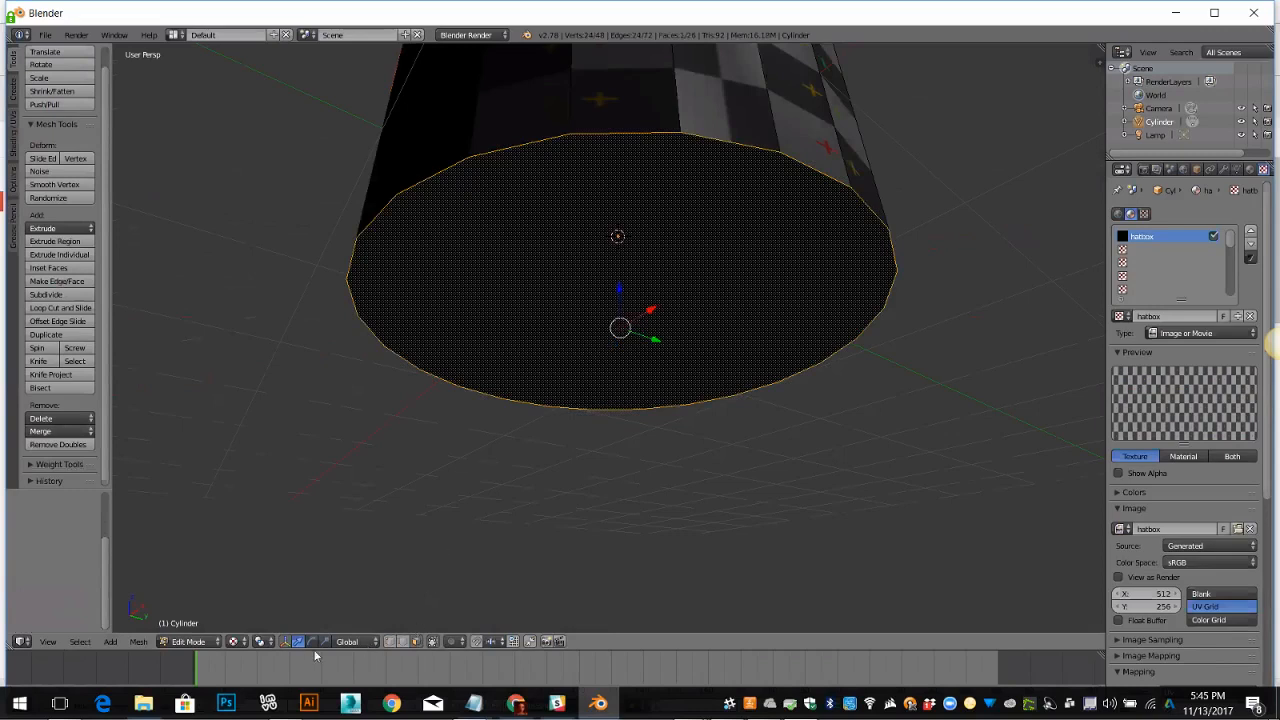
left_click(139, 642)
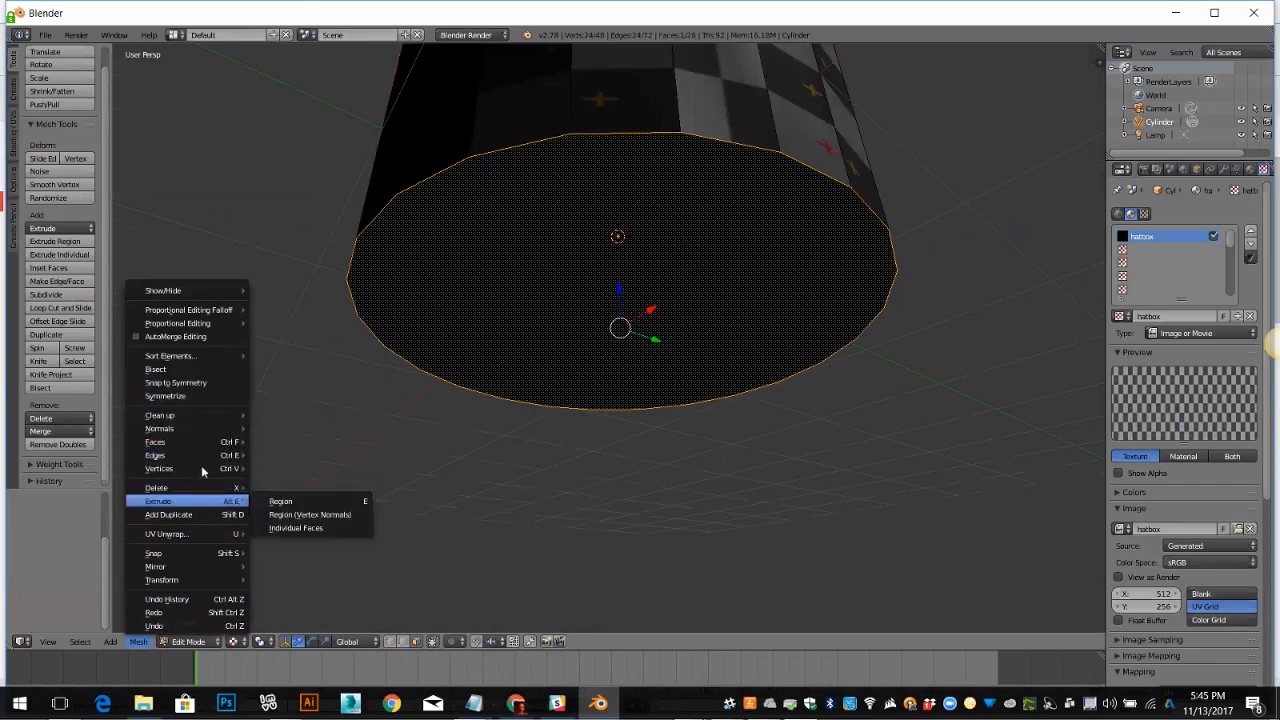
mouse_move(200, 455)
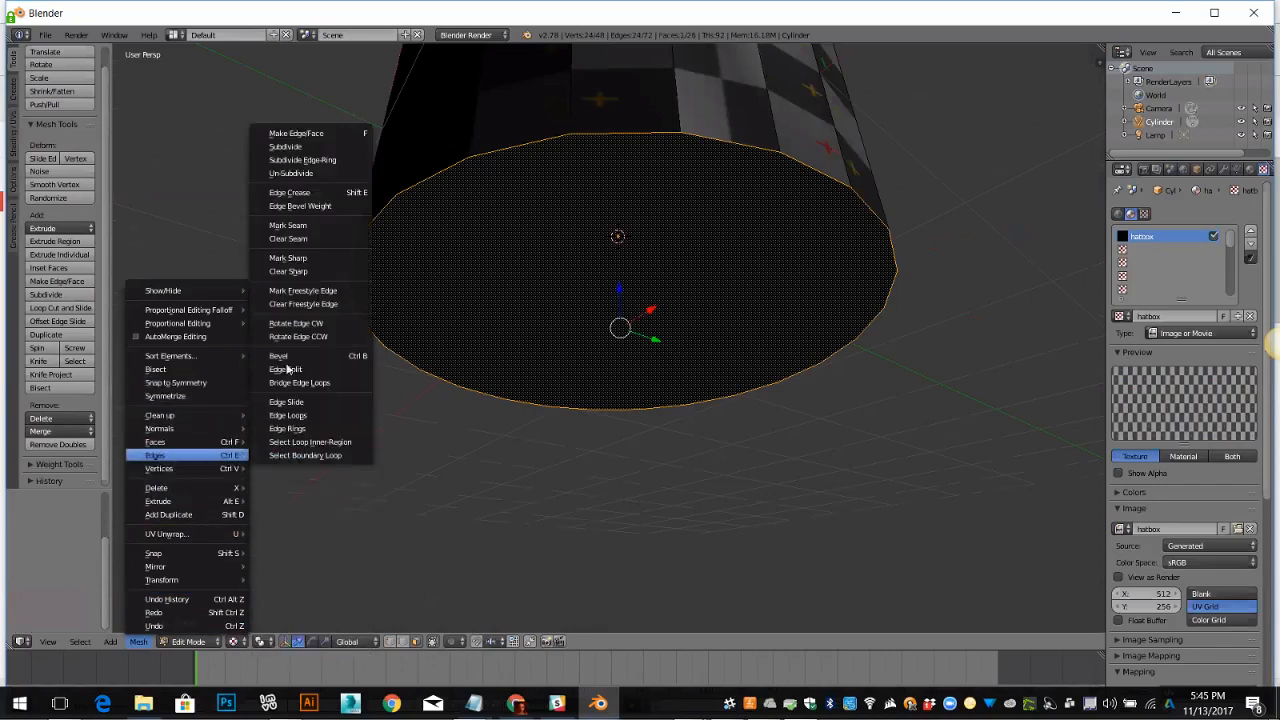
left_click(300, 229)
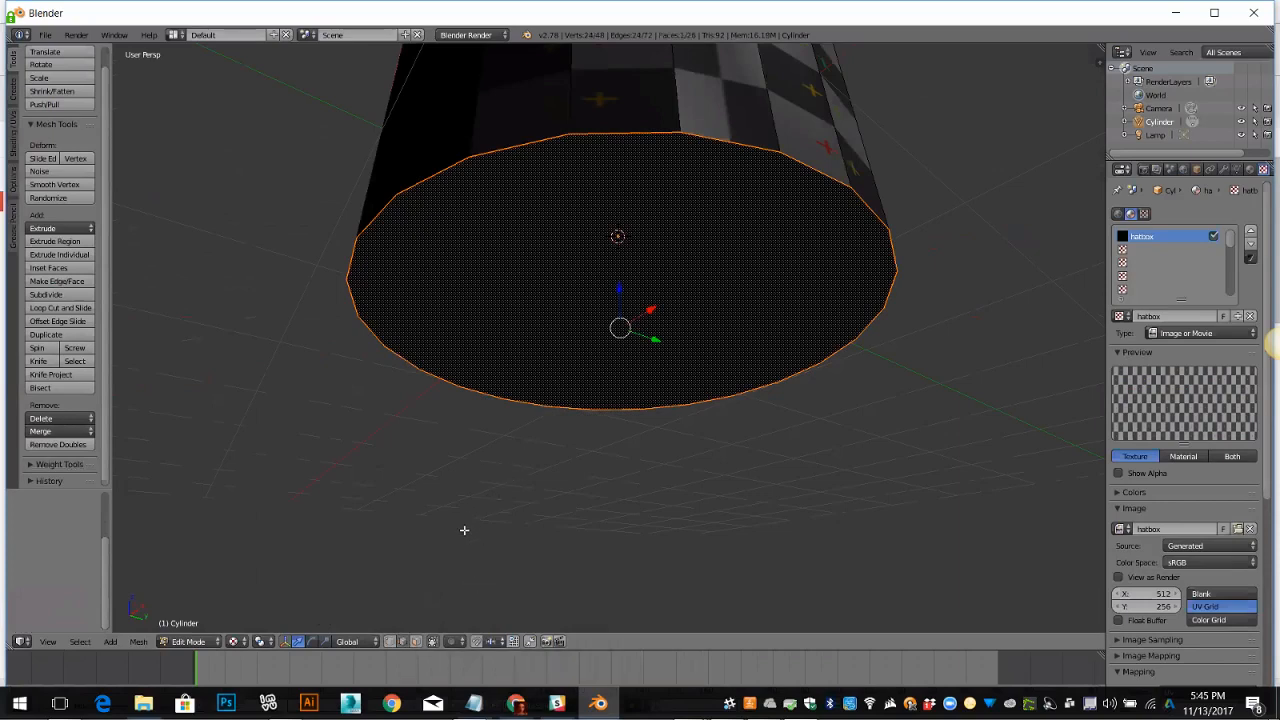
Select one vertical edge on the cylinder's side in edge select mode and mark it as a seam.
middle_click_drag(466, 530, 470, 541)
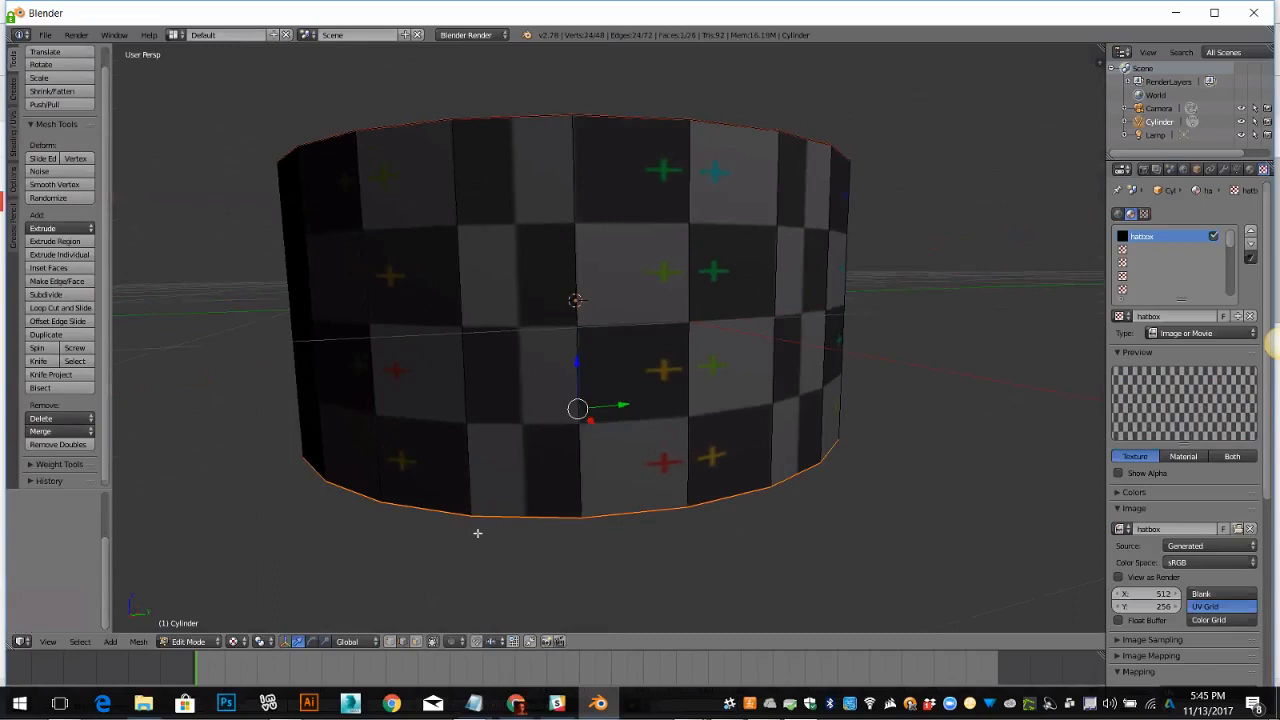
left_click(514, 347)
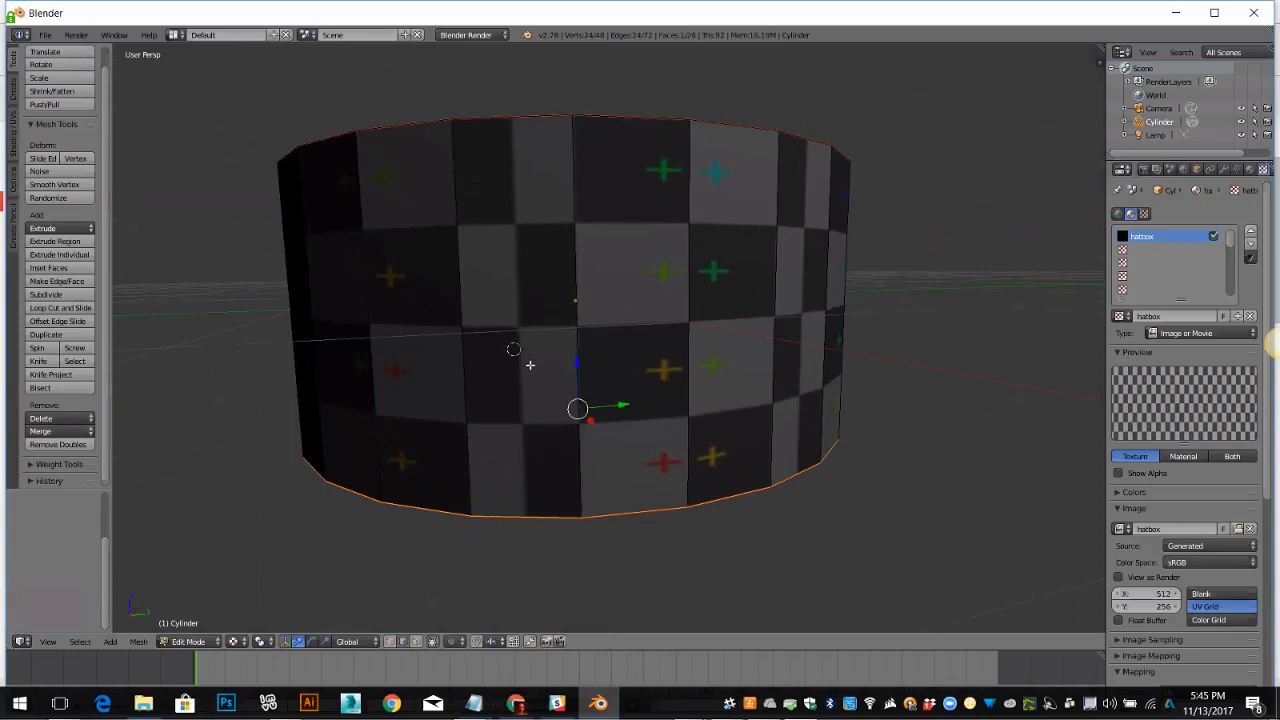
right_click(576, 322)
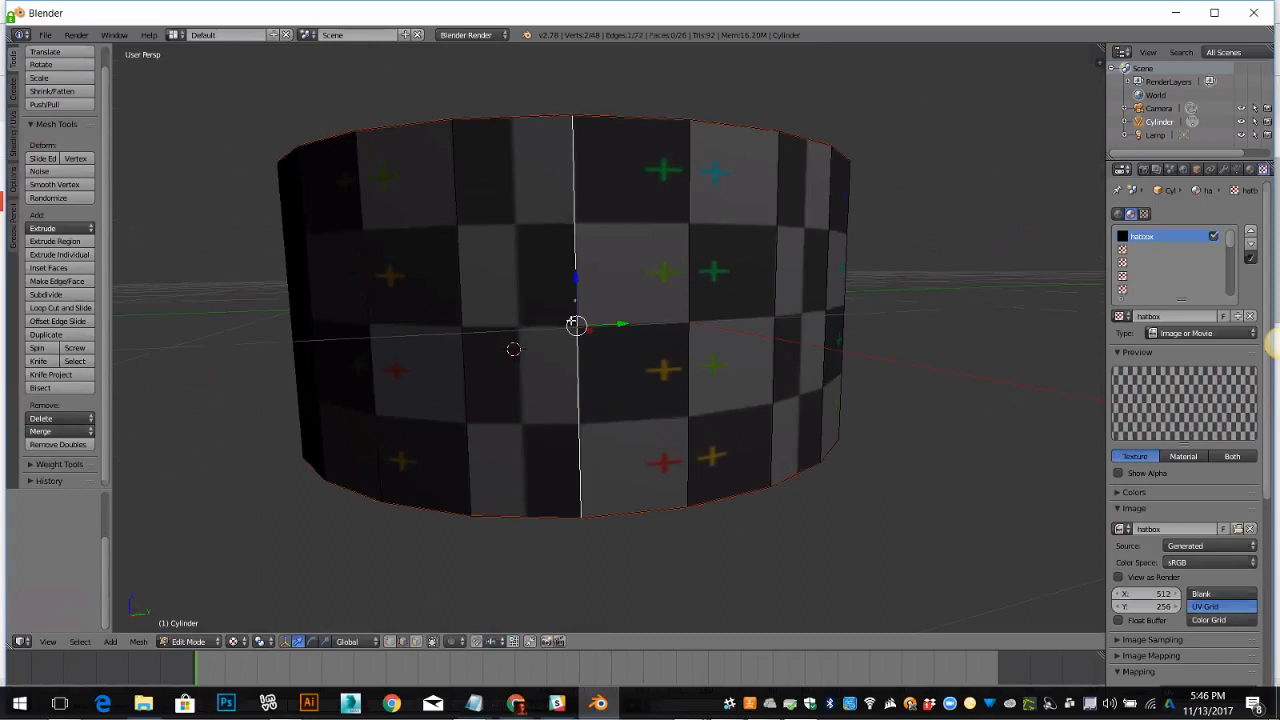
left_click(146, 644)
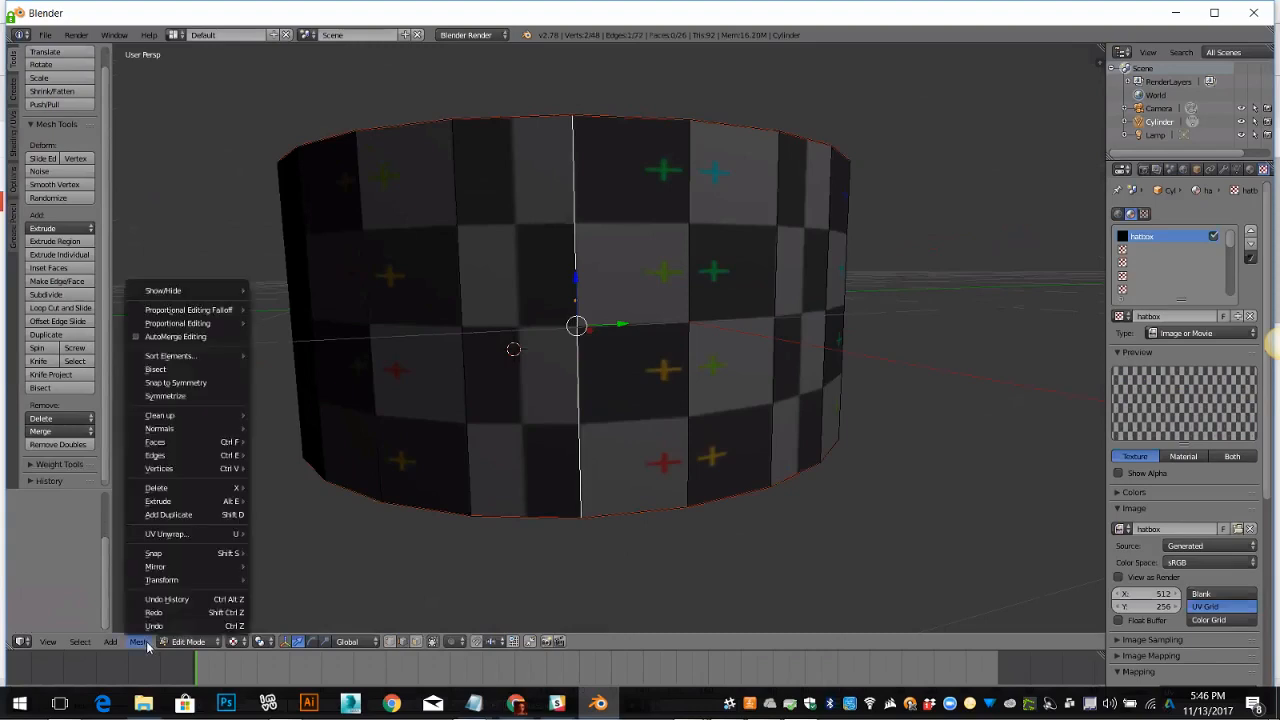
mouse_move(157, 460)
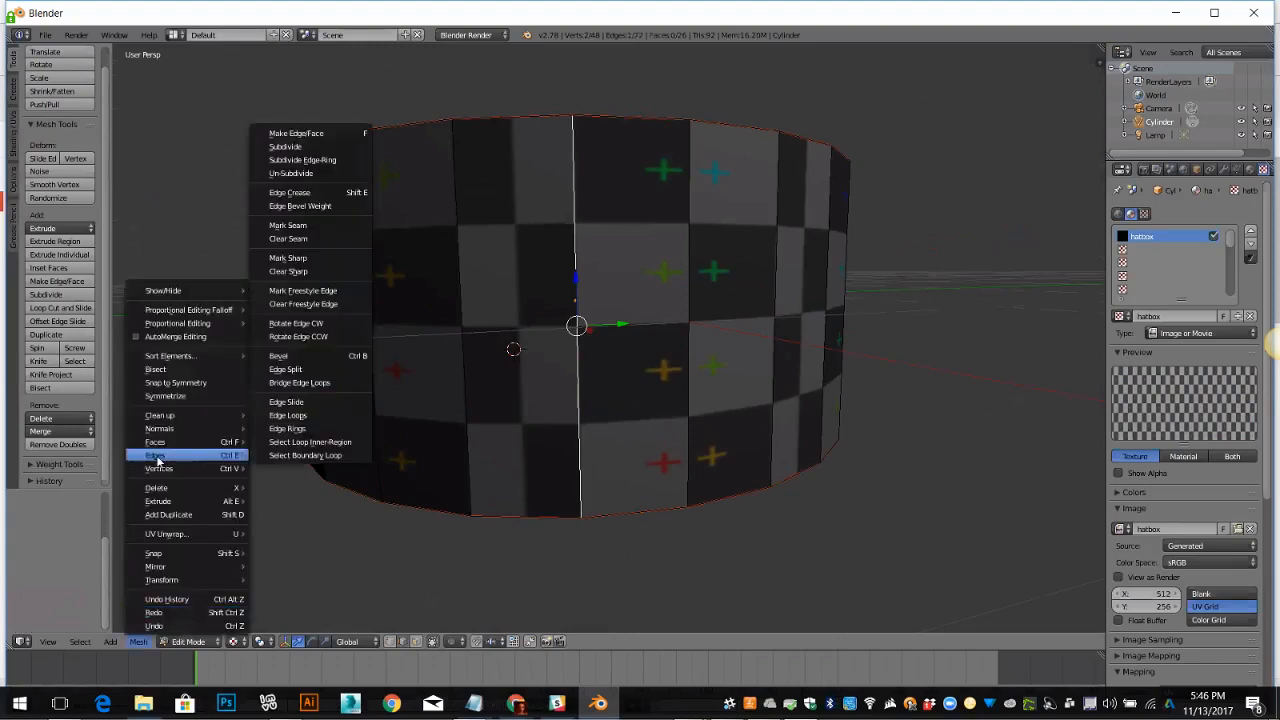
left_click(303, 227)
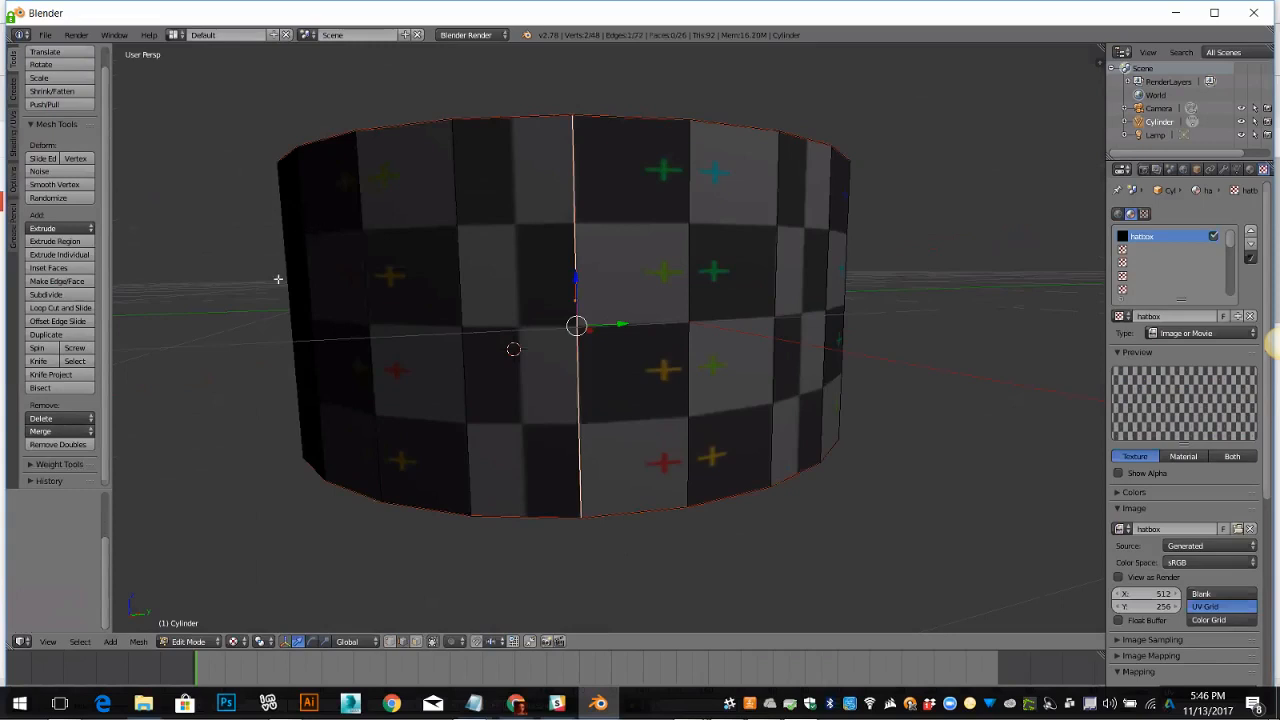
Select the whole cylinder mesh and unwrap its UVs along the marked seams.
left_click(79, 642)
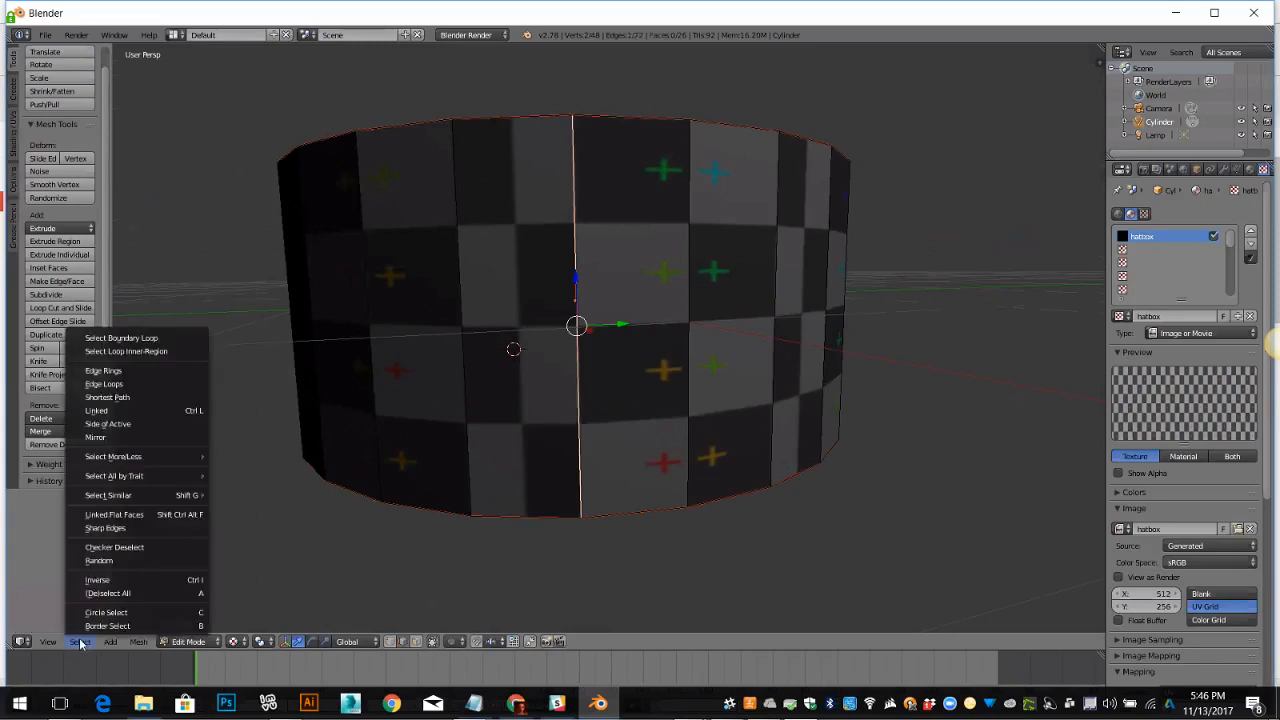
left_click(120, 593)
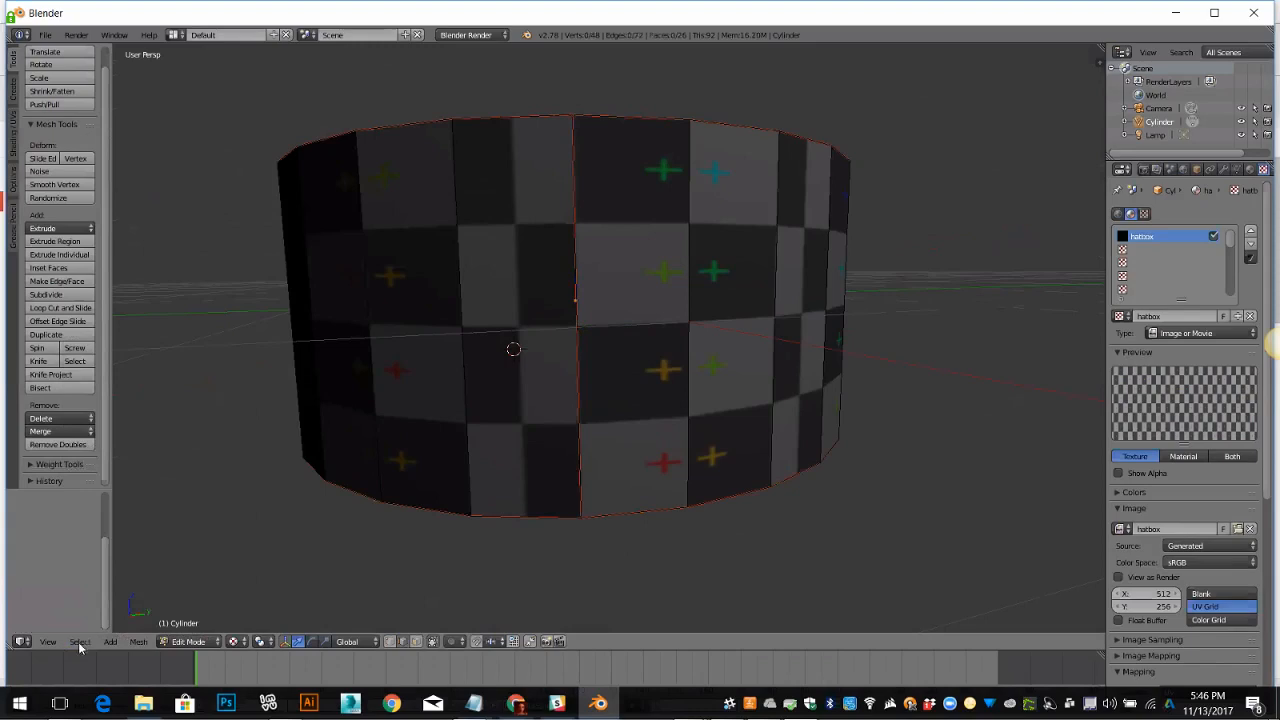
left_click(80, 642)
left_click(114, 594)
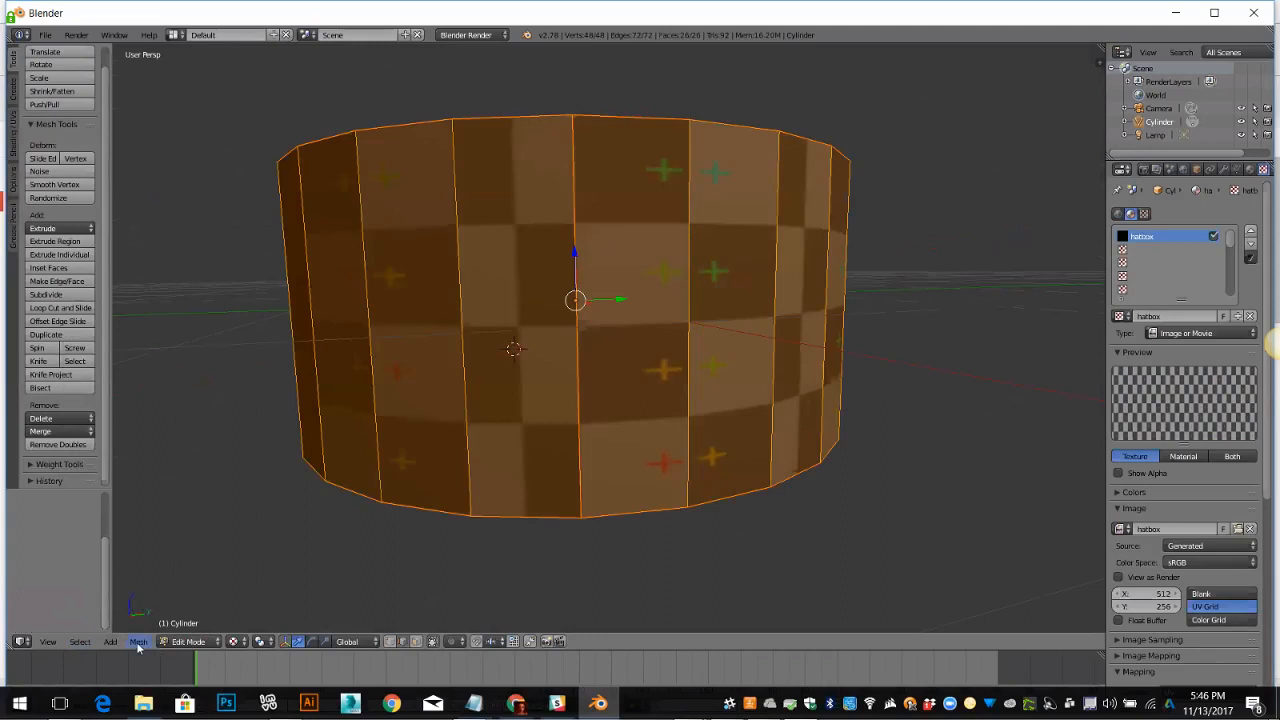
left_click(138, 642)
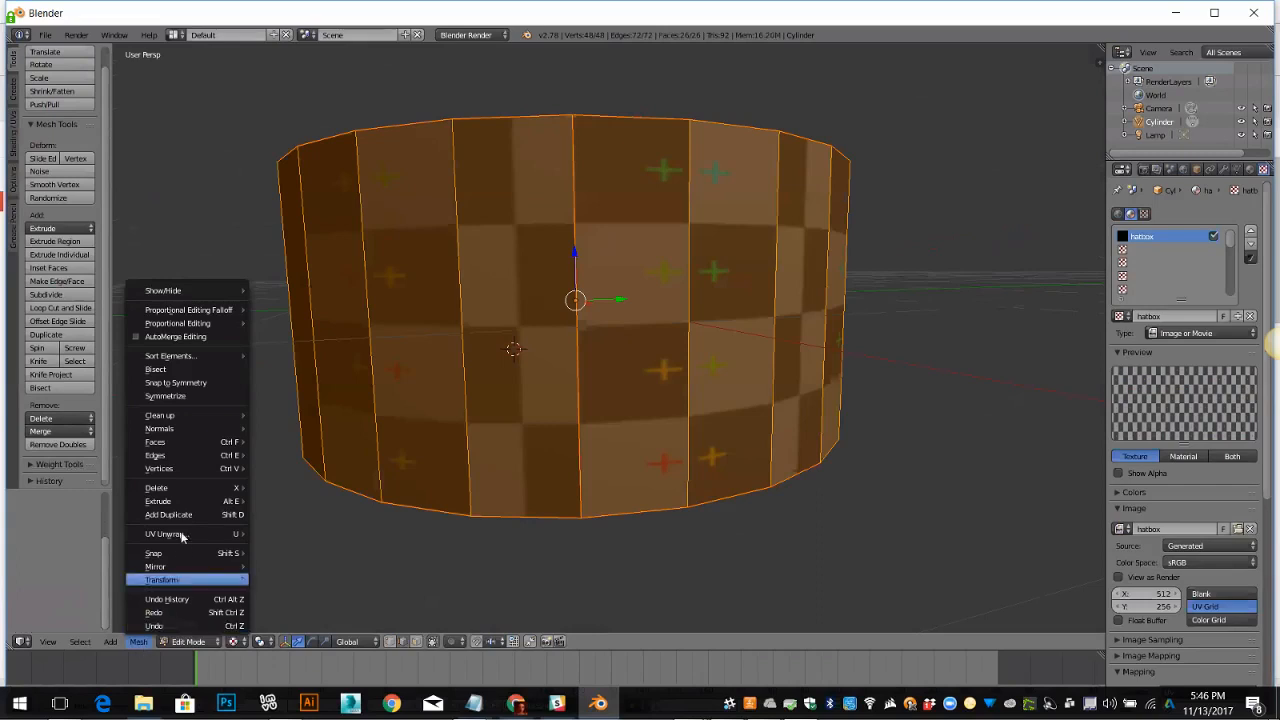
mouse_move(182, 539)
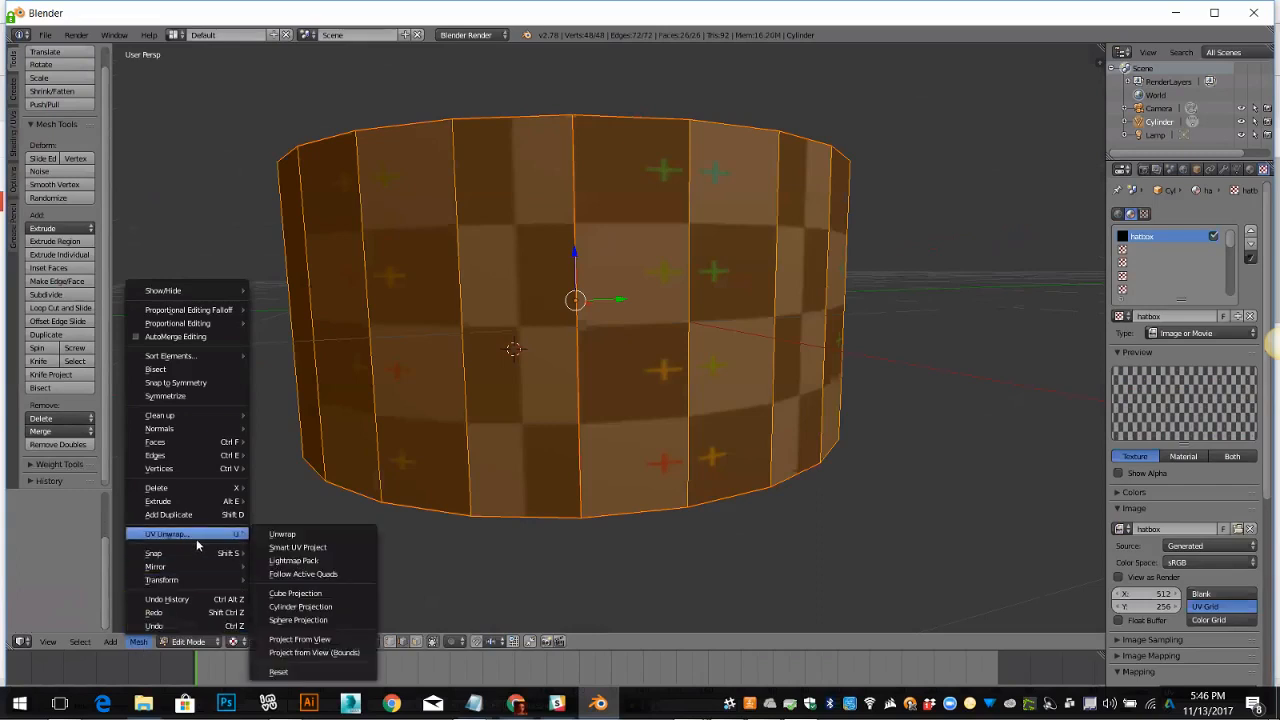
left_click(258, 534)
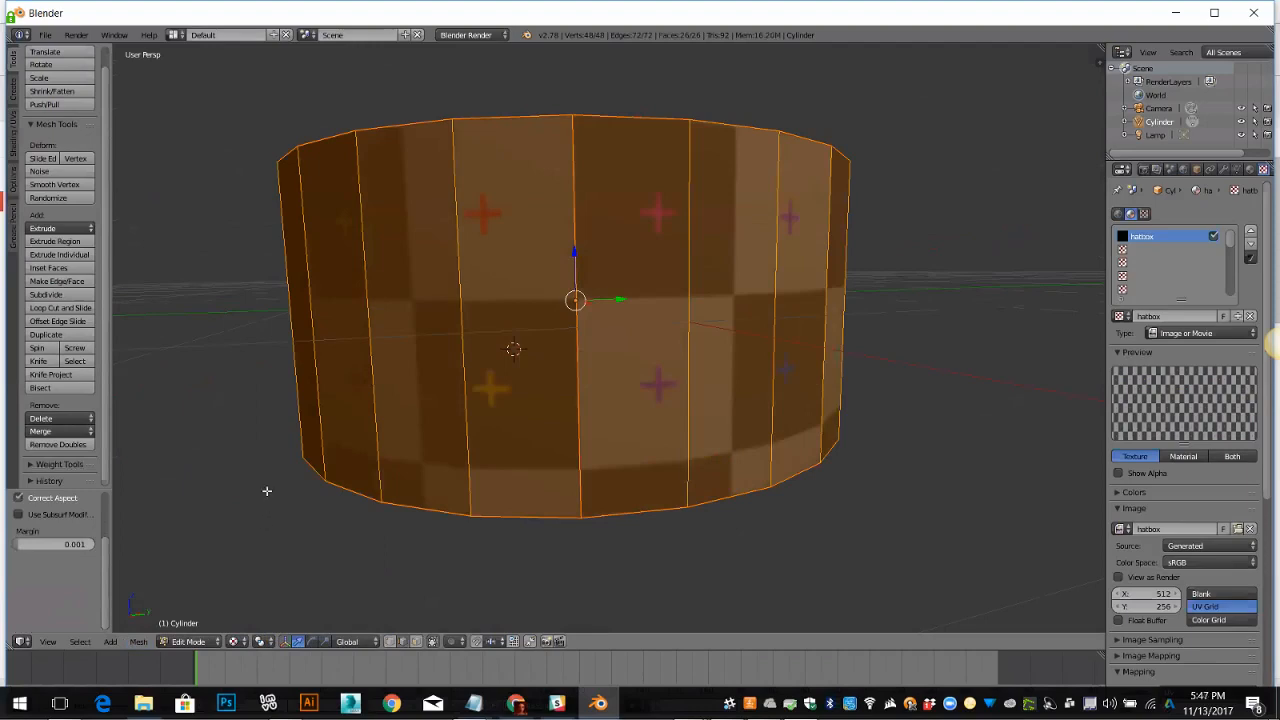
Examine the checker texture on the cylinder's sides and top cap for scale differences and distortion.
scroll(250, 372, "up", 3)
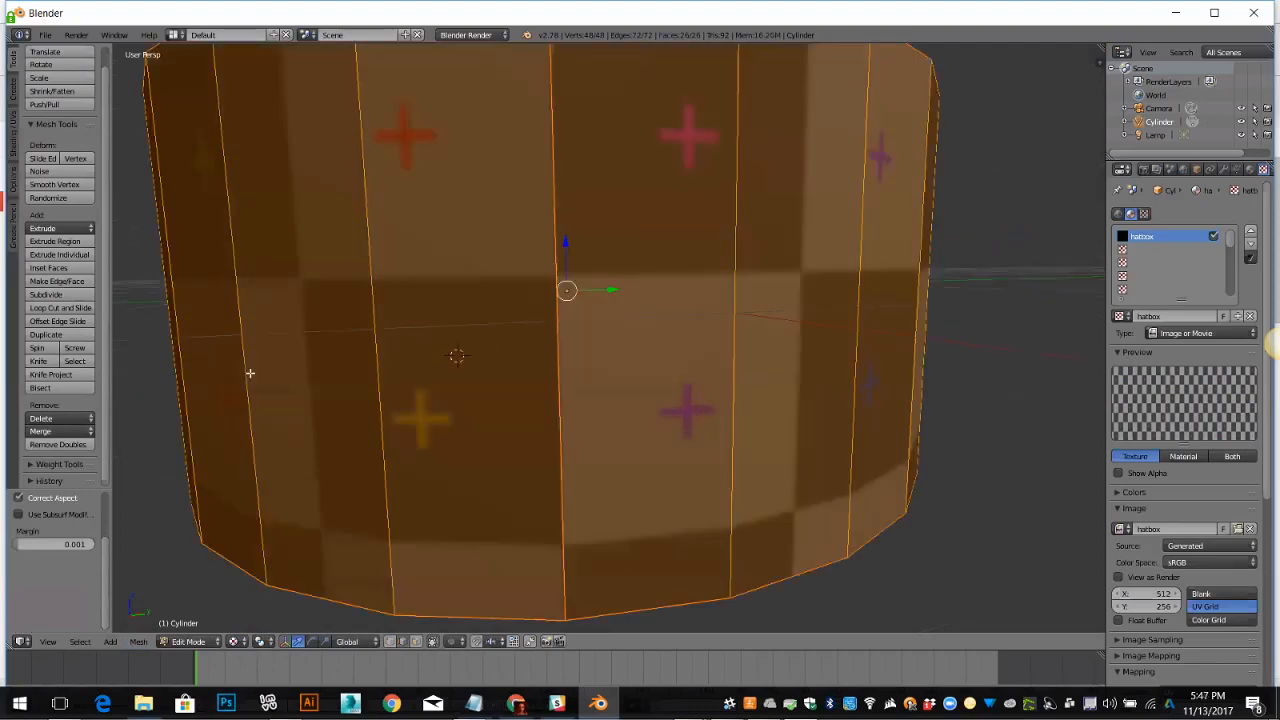
scroll(257, 405, "down", 3)
mouse_move(254, 417)
middle_mouse_down()
mouse_move(243, 394)
mouse_move(256, 418)
middle_mouse_up()
scroll(241, 401, "up", 3)
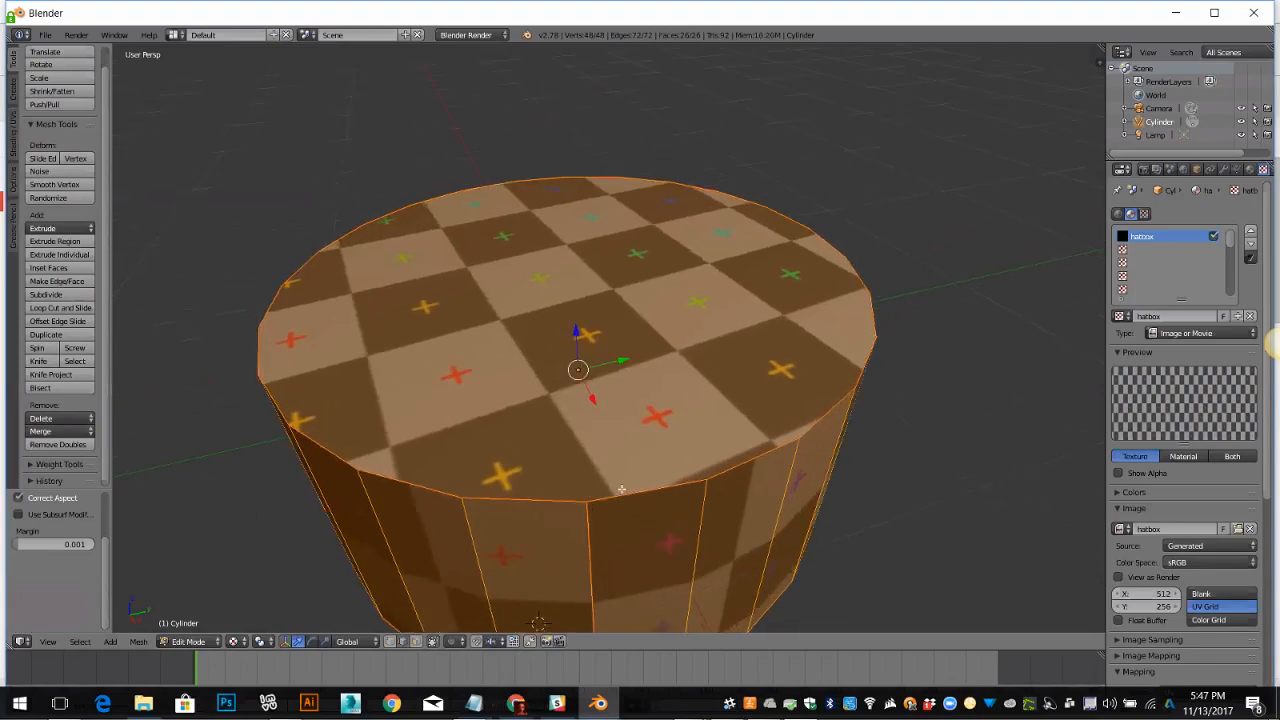
middle_click_drag(684, 492, 674, 454)
scroll(673, 454, "down", 4)
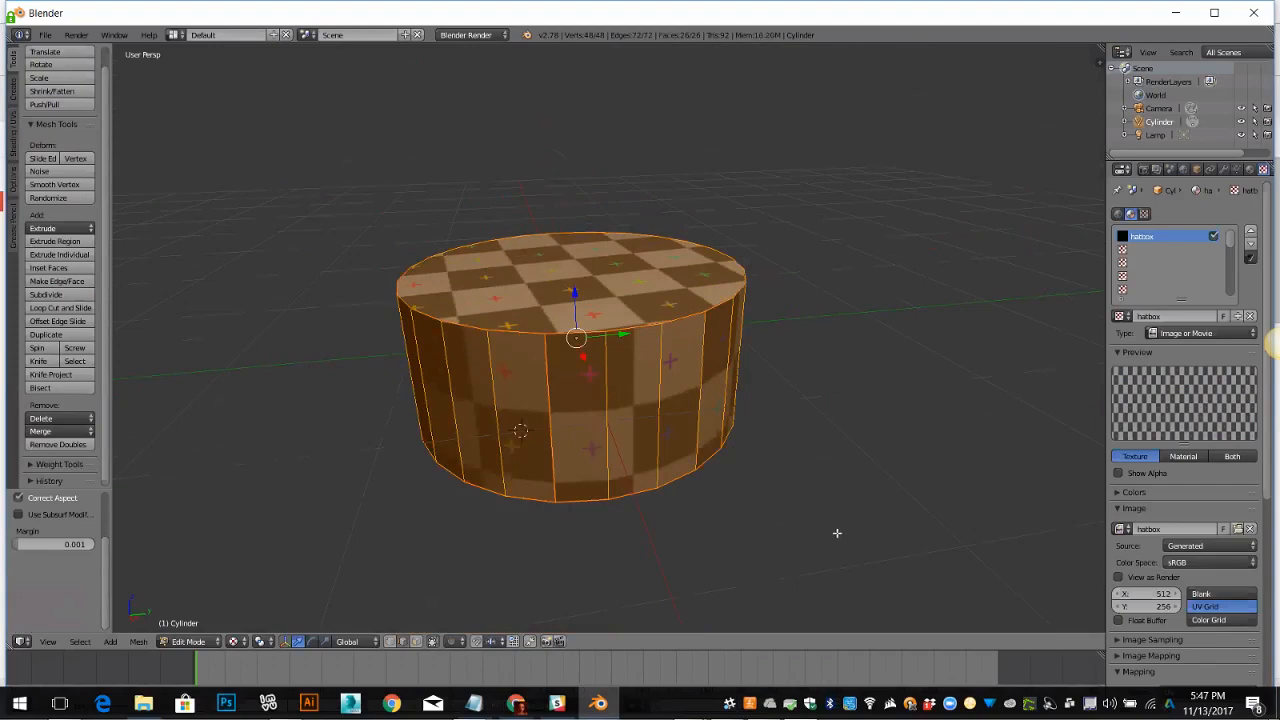
middle_click_drag(757, 400, 1066, 507)
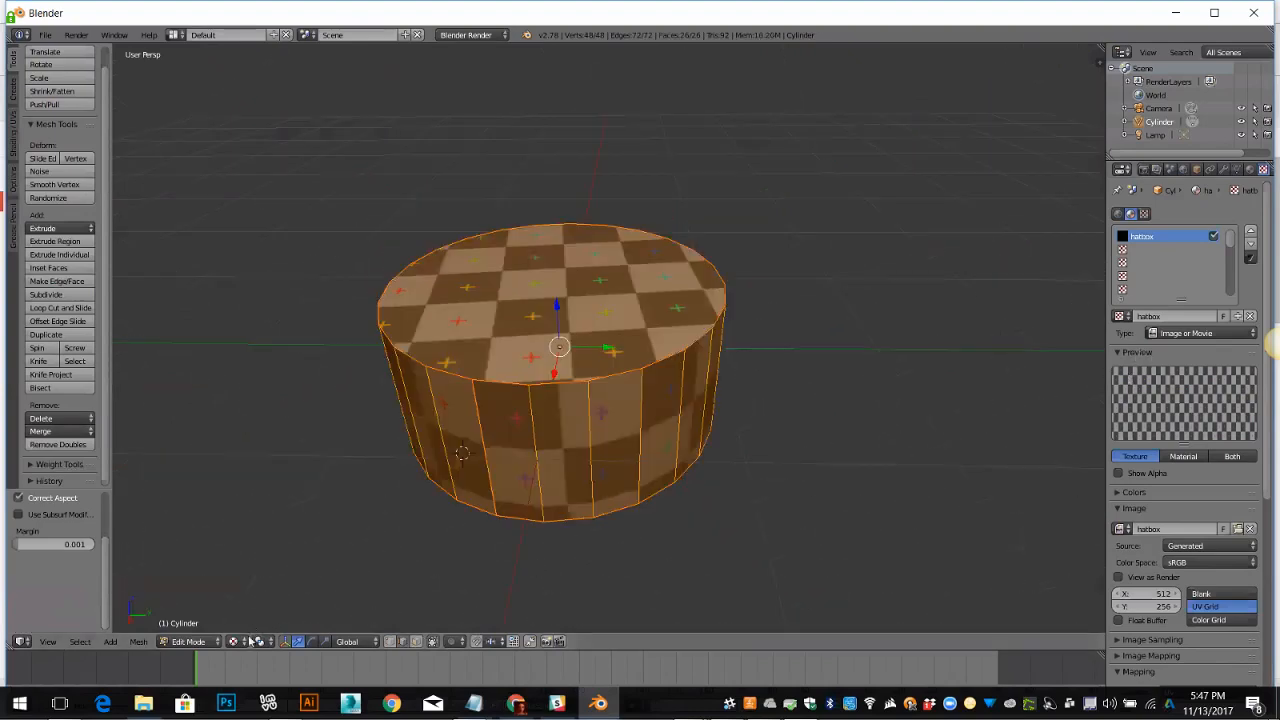
In the UV/Image Editor, invert the selection to the two circular caps and scale them uniformly to about 0.84.
left_click(22, 641)
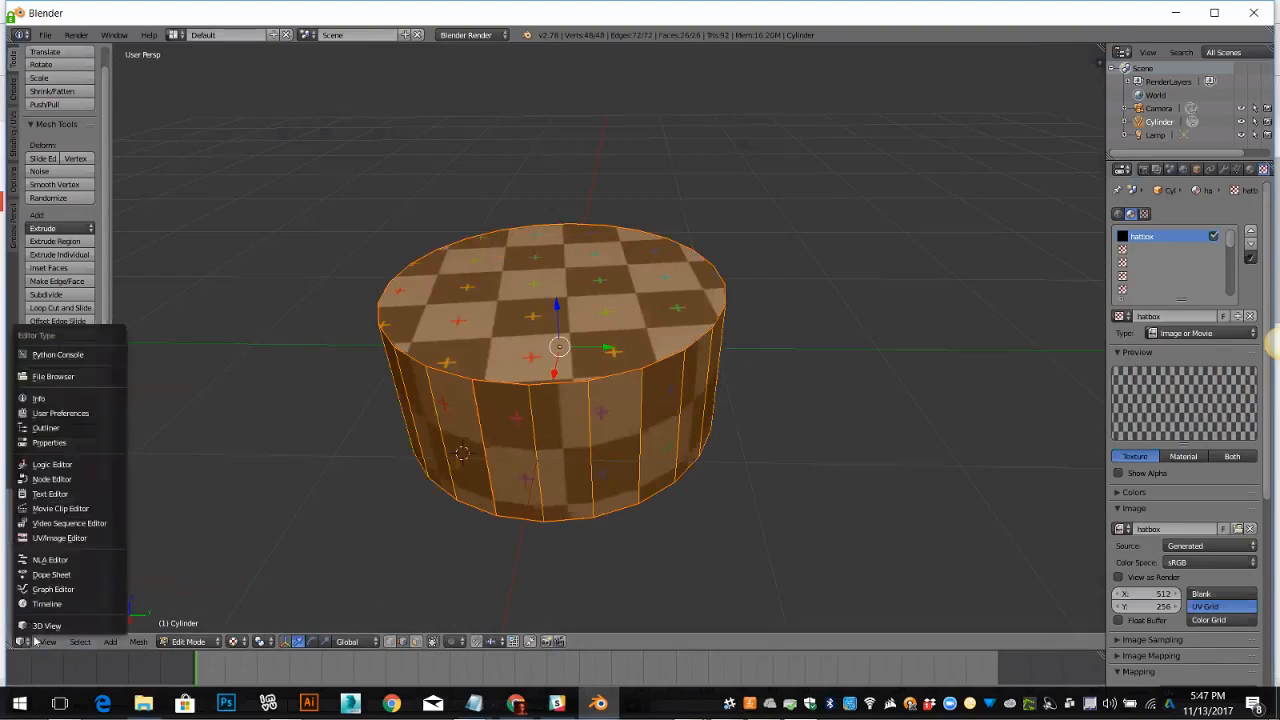
left_click(36, 538)
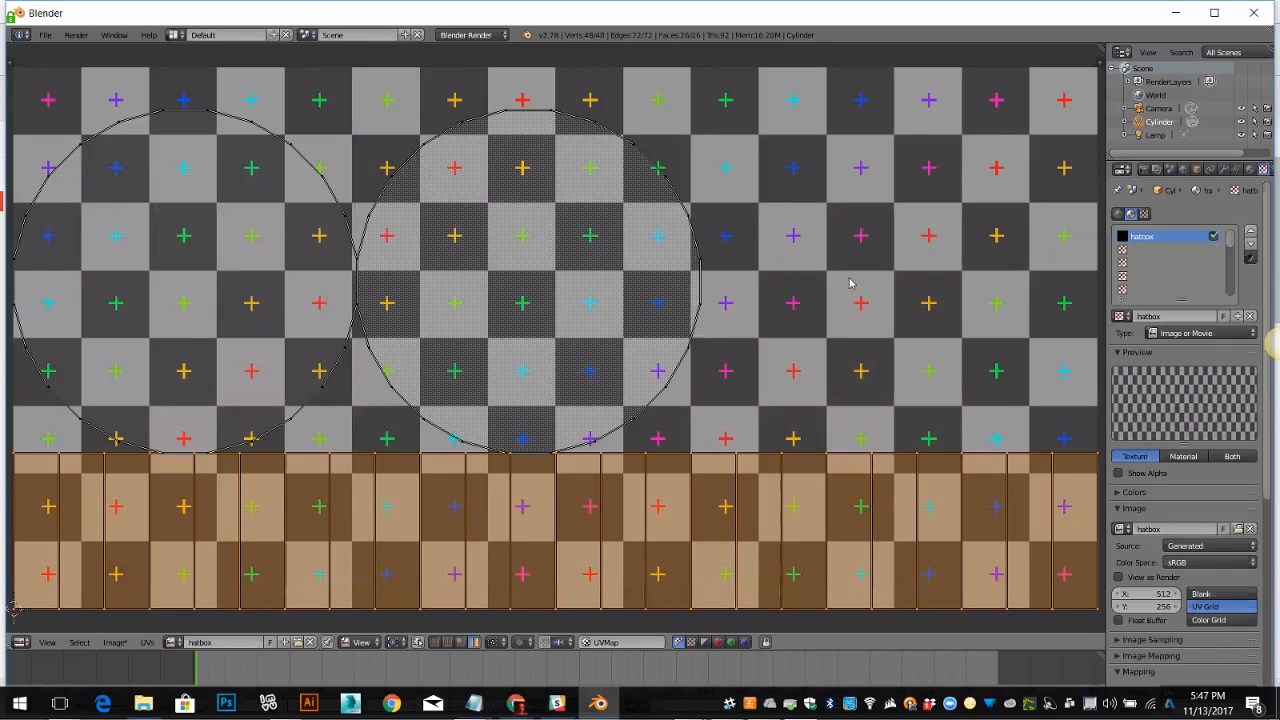
key("ctrl+i")
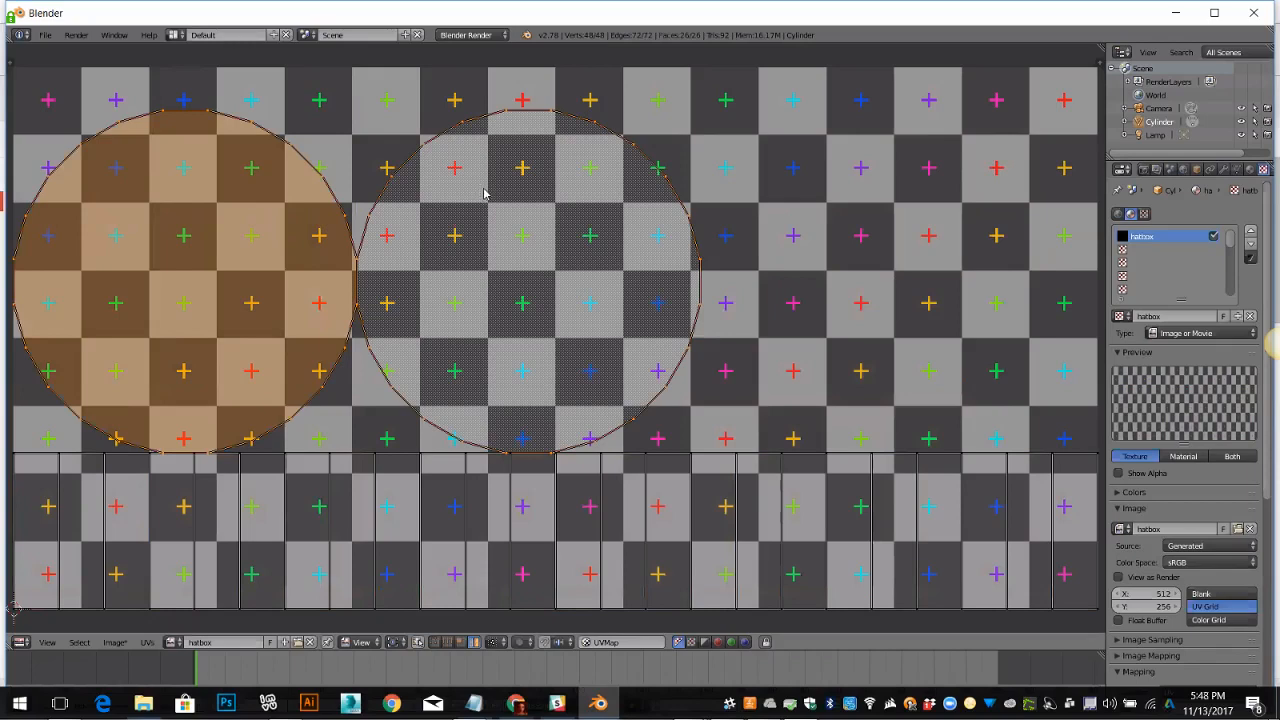
key("s")
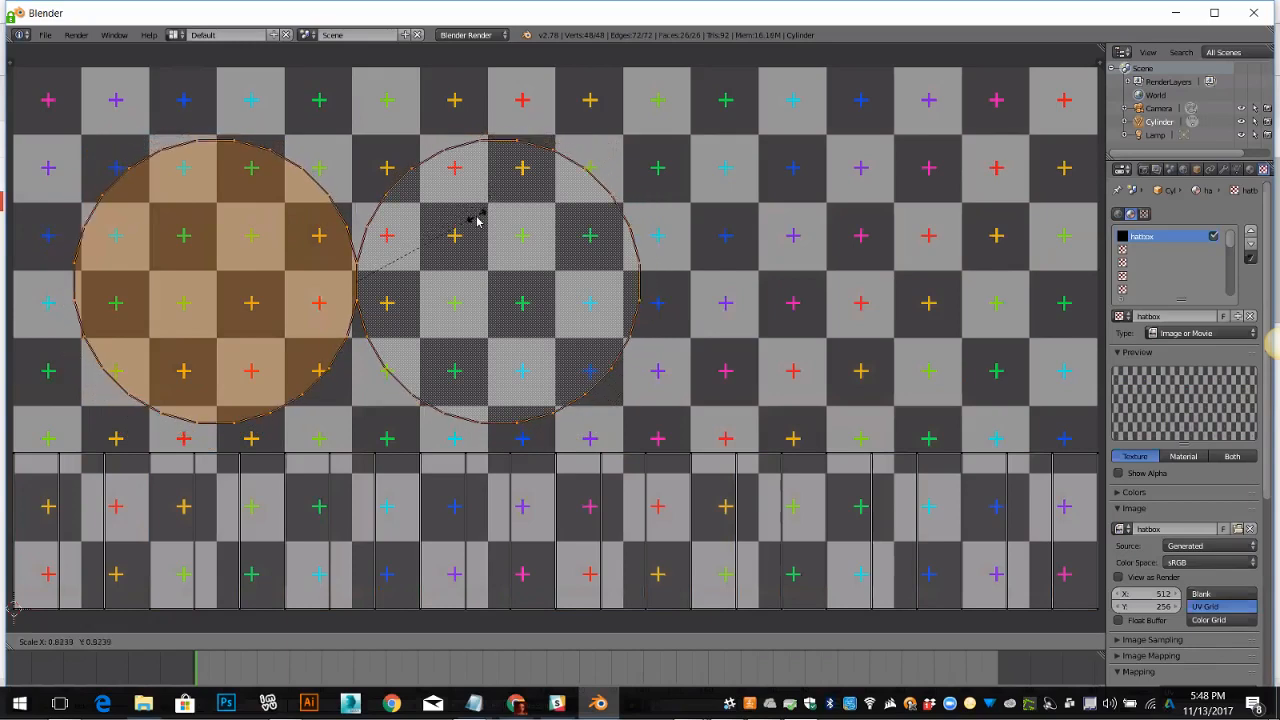
left_click(483, 217)
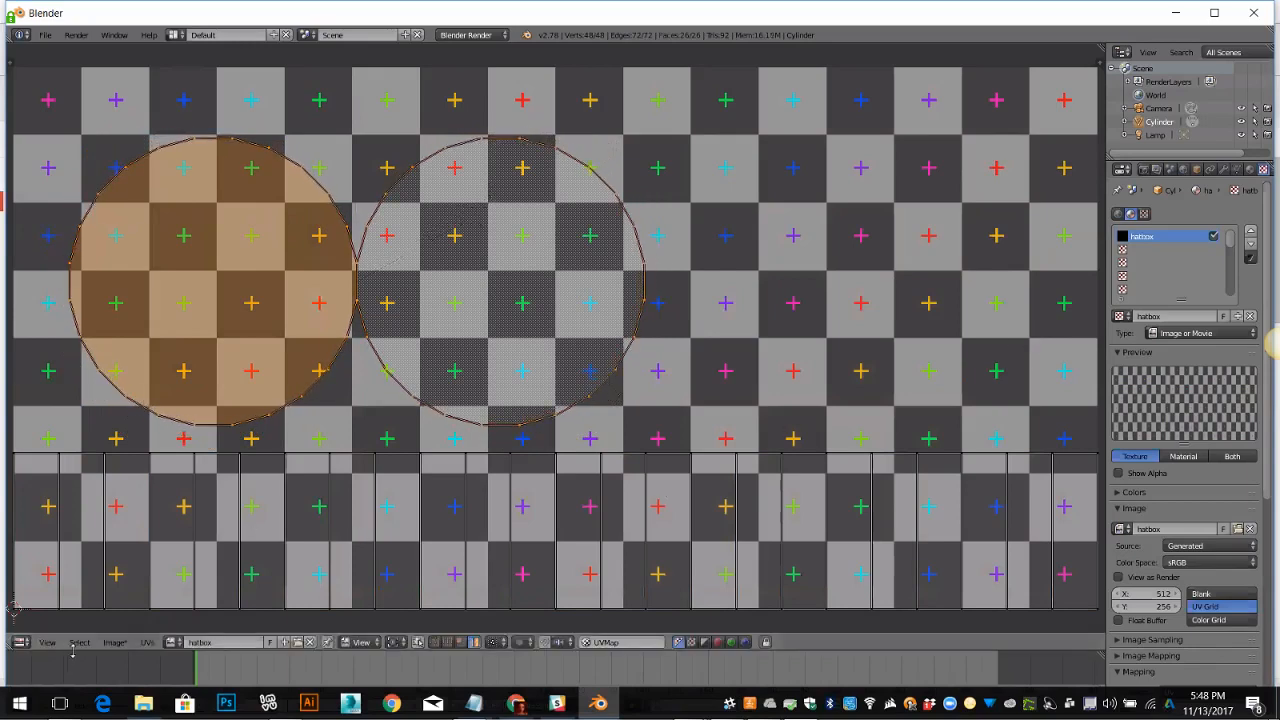
Compare the checker scale on the cylinder's top cap and sides in the 3D View, and return to the UV/Image Editor.
left_click(20, 642)
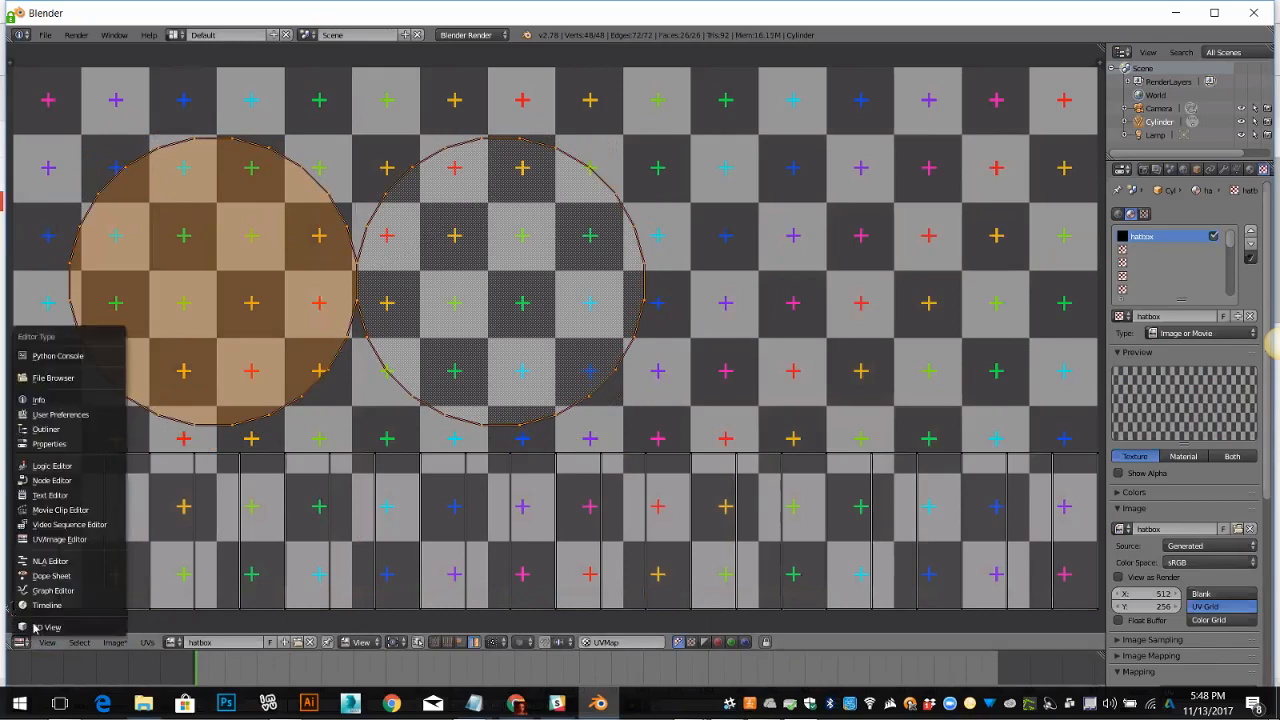
left_click(45, 627)
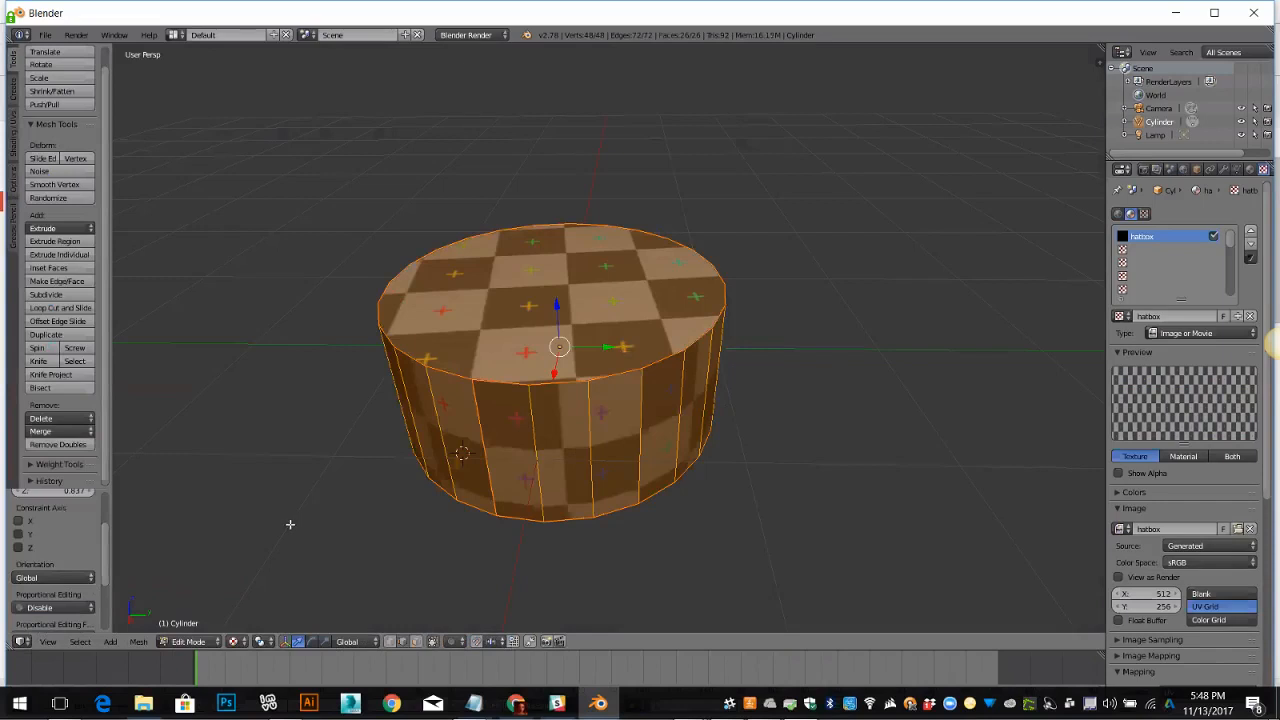
left_click(22, 641)
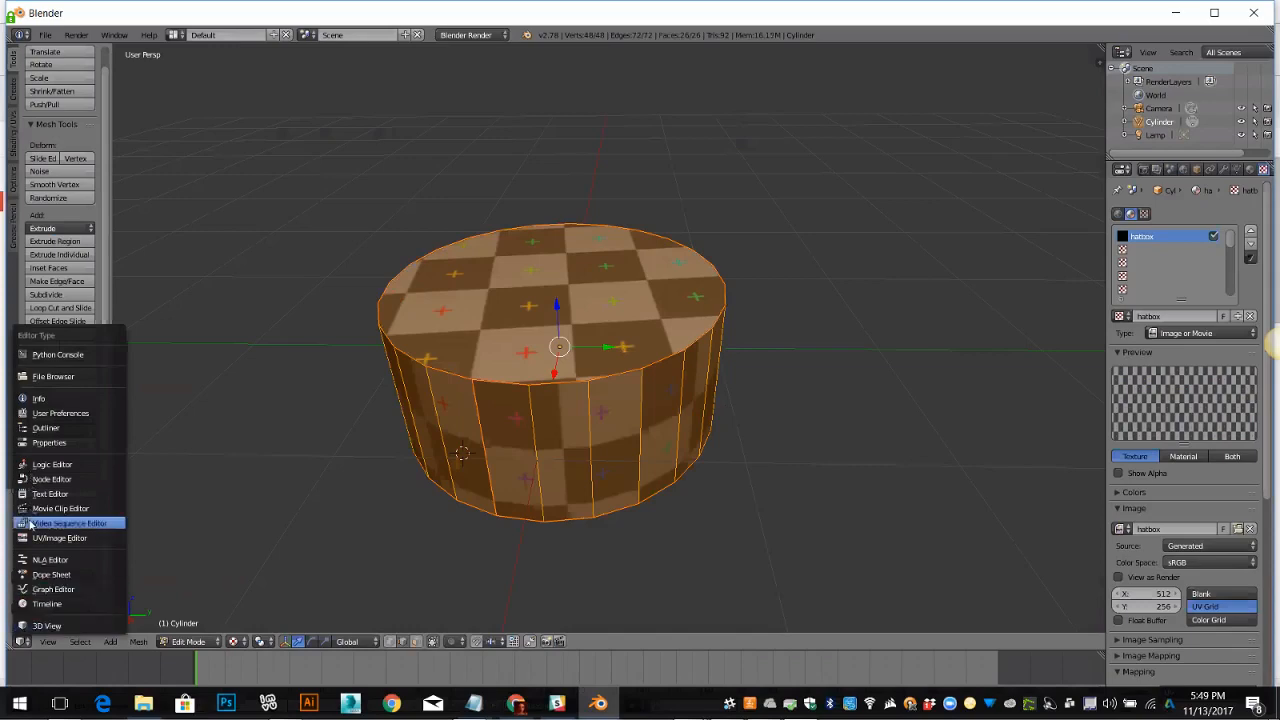
left_click(40, 538)
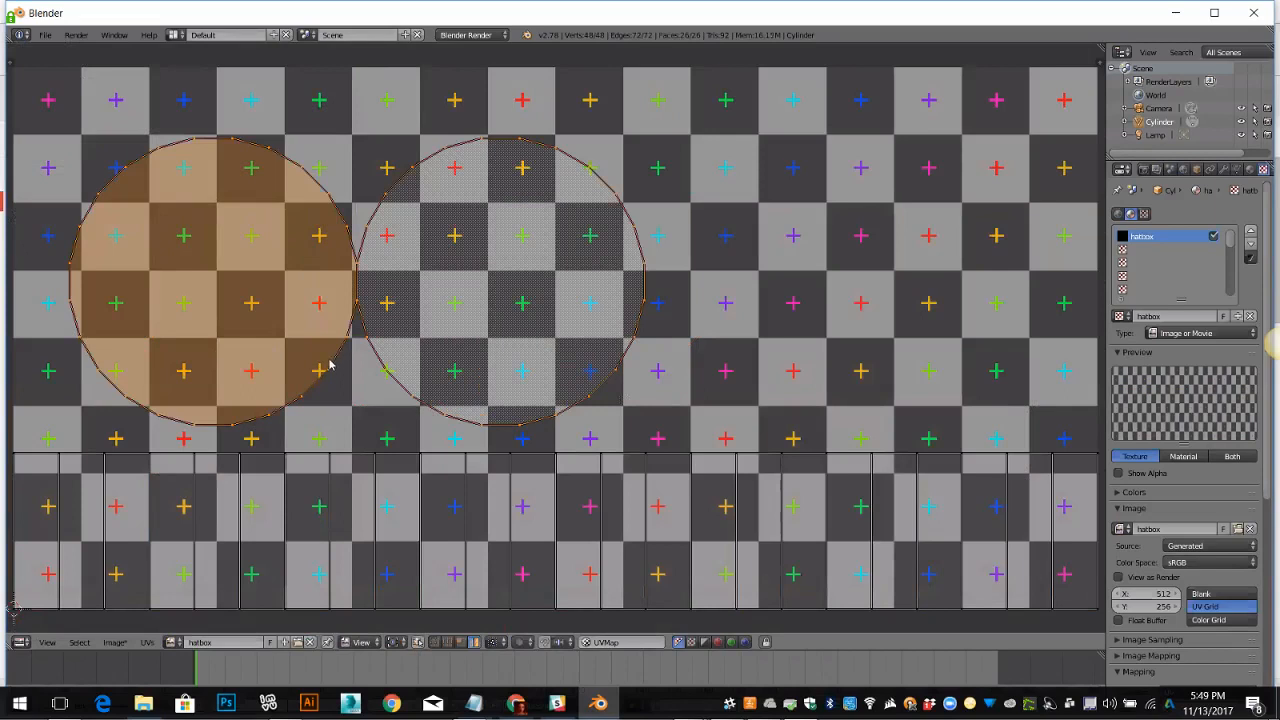
Enlarge the two cap circles uniformly in two passes, the second to about 1.04, and move them about 0.05 along X.
key("s")
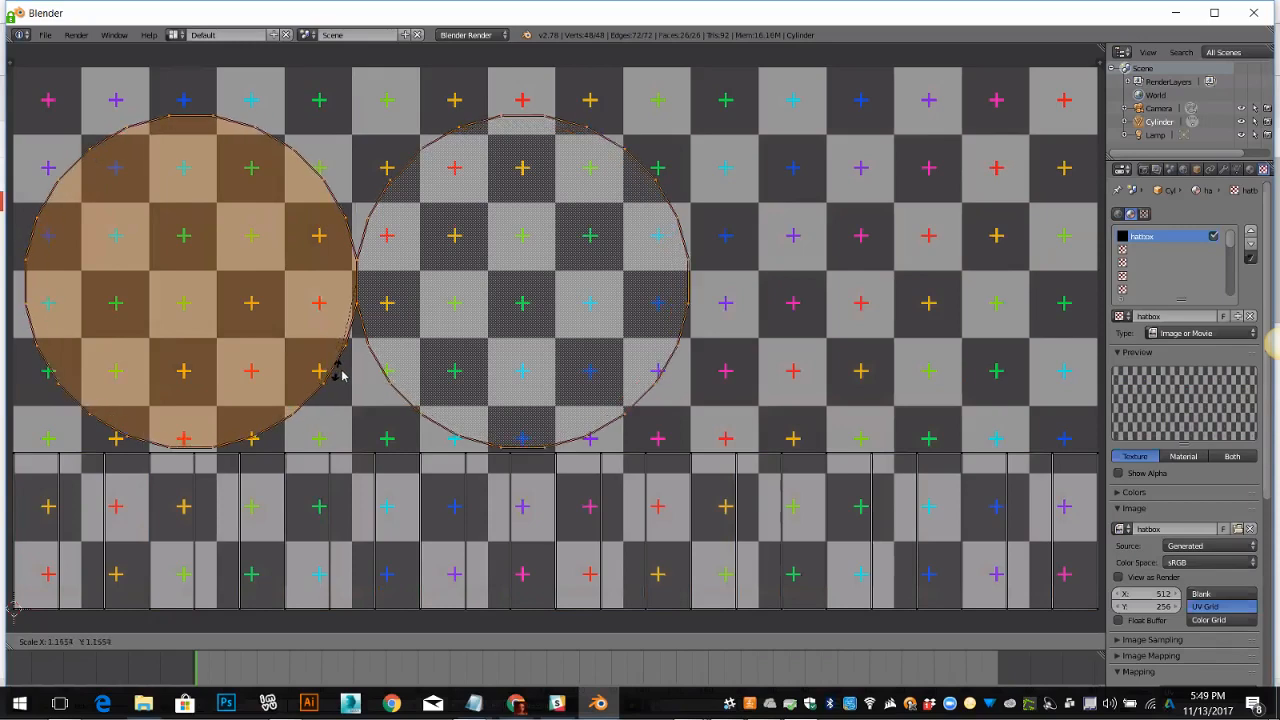
left_click(343, 372)
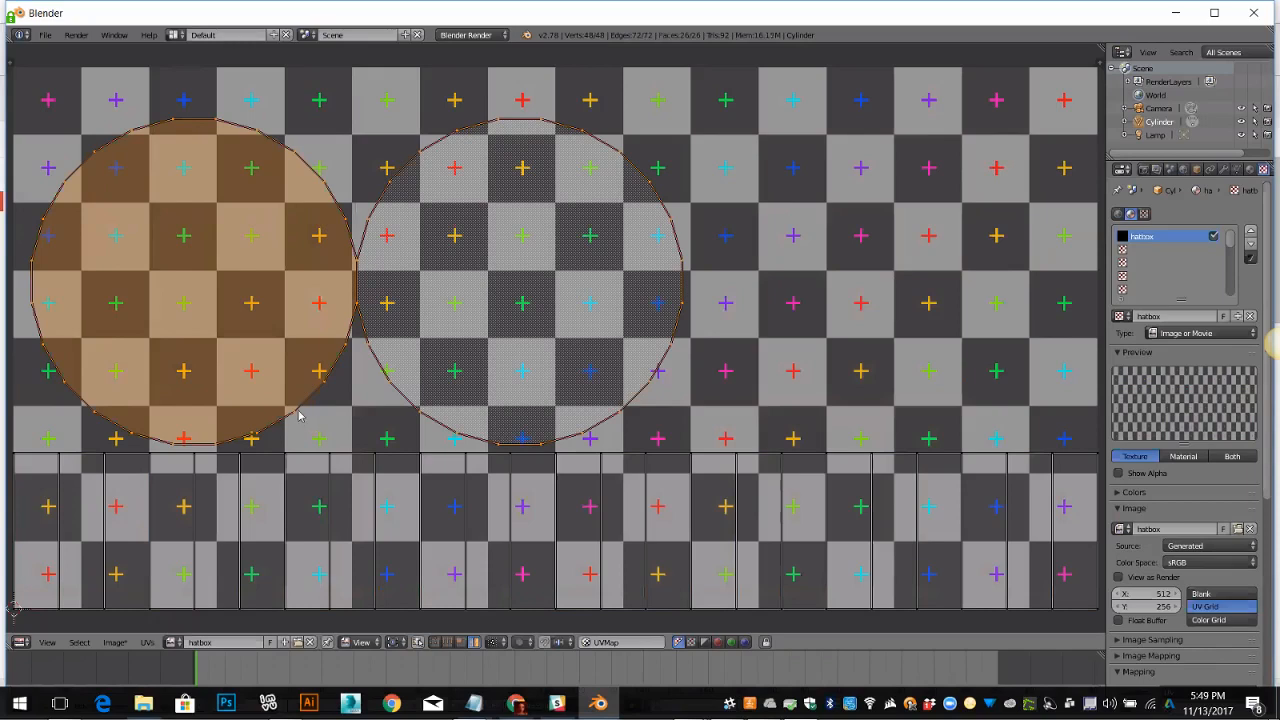
key("s")
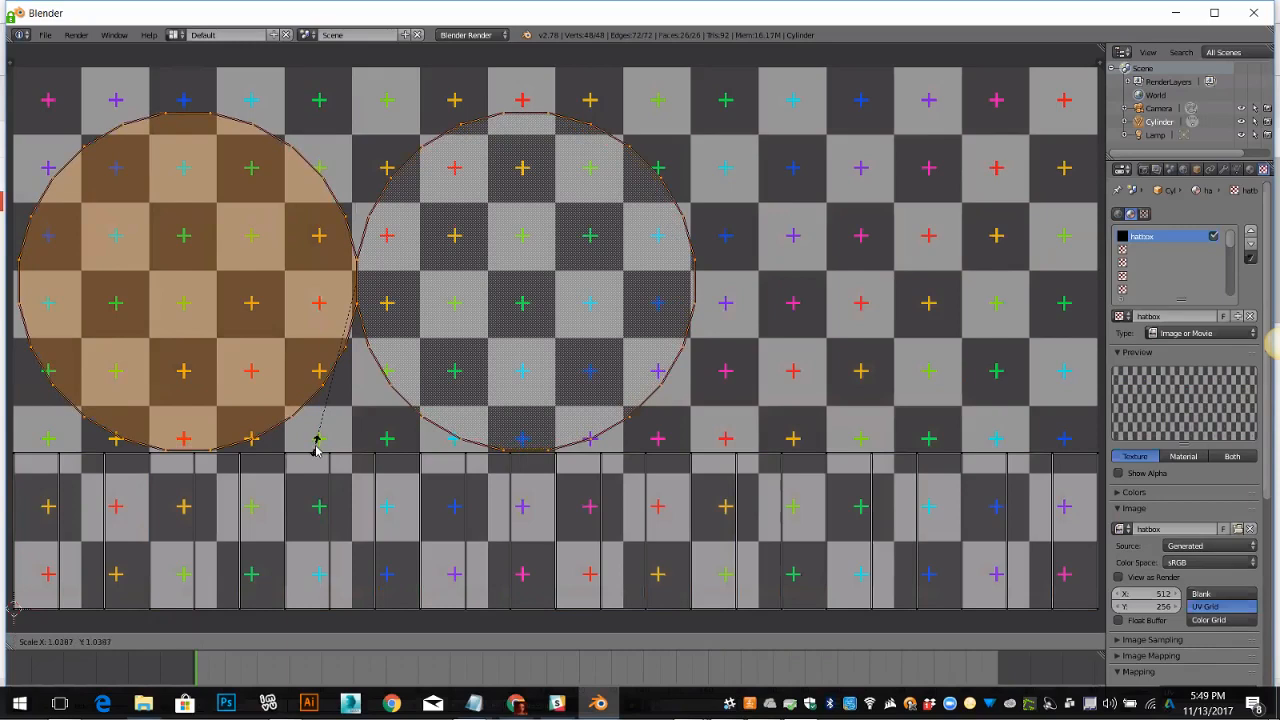
left_click(316, 450)
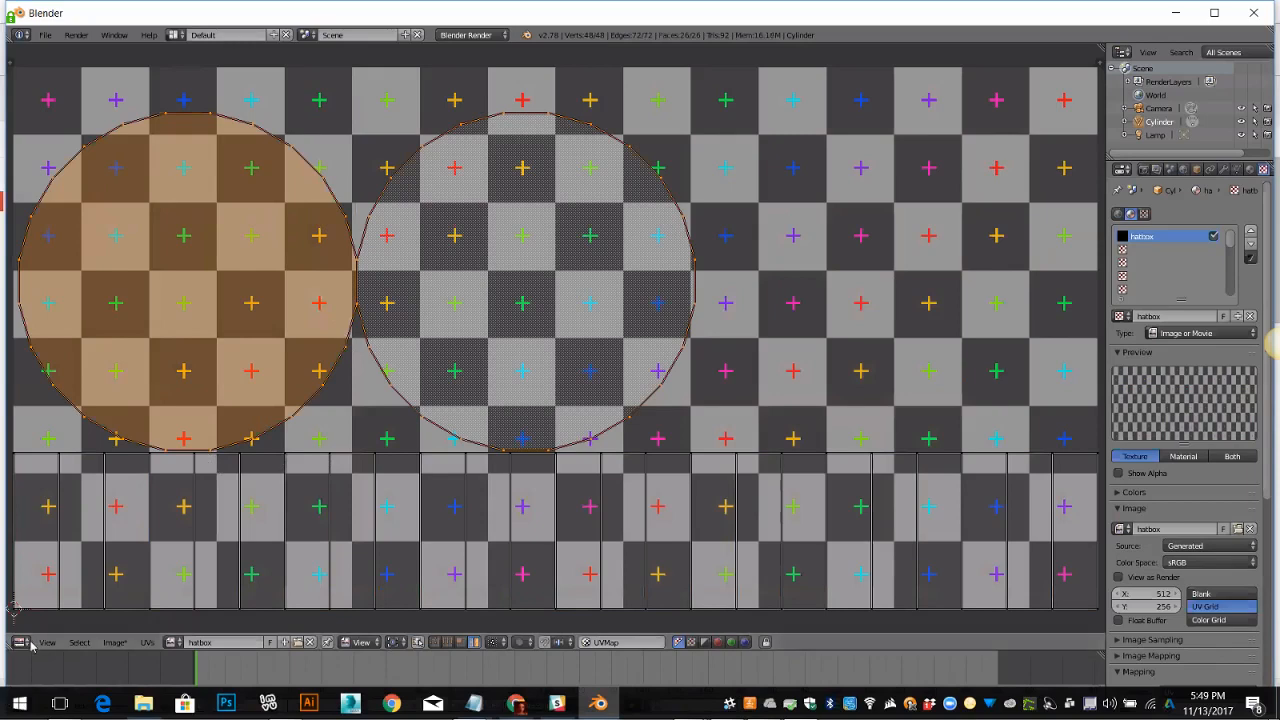
key("g")
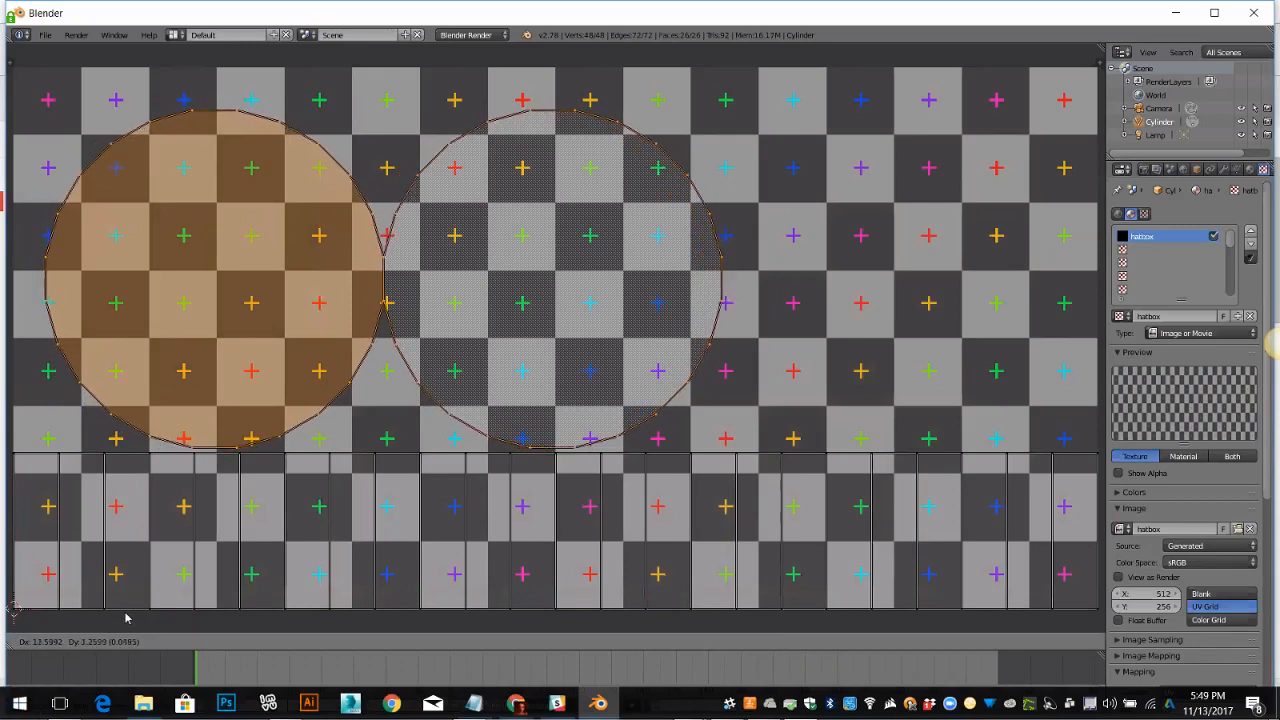
left_click(124, 615)
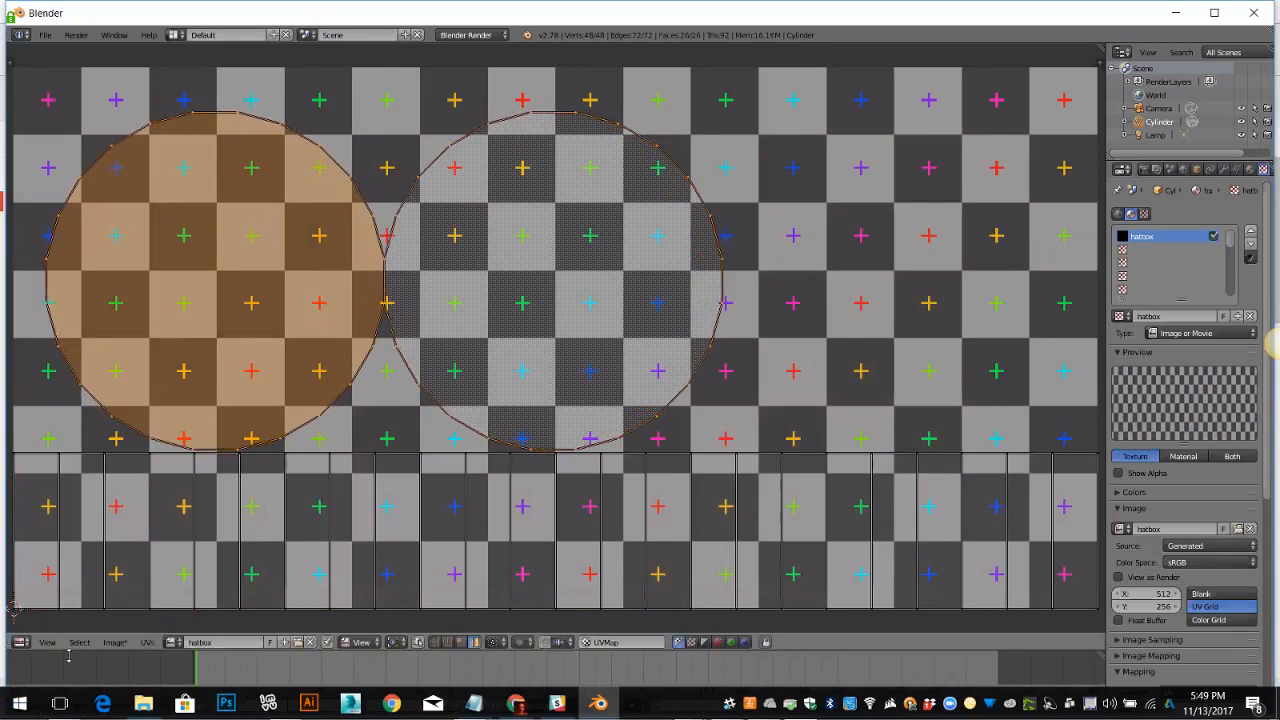
Examine the checker texture on the cylinder's enlarged top cap and its sides in the 3D View.
left_click(20, 642)
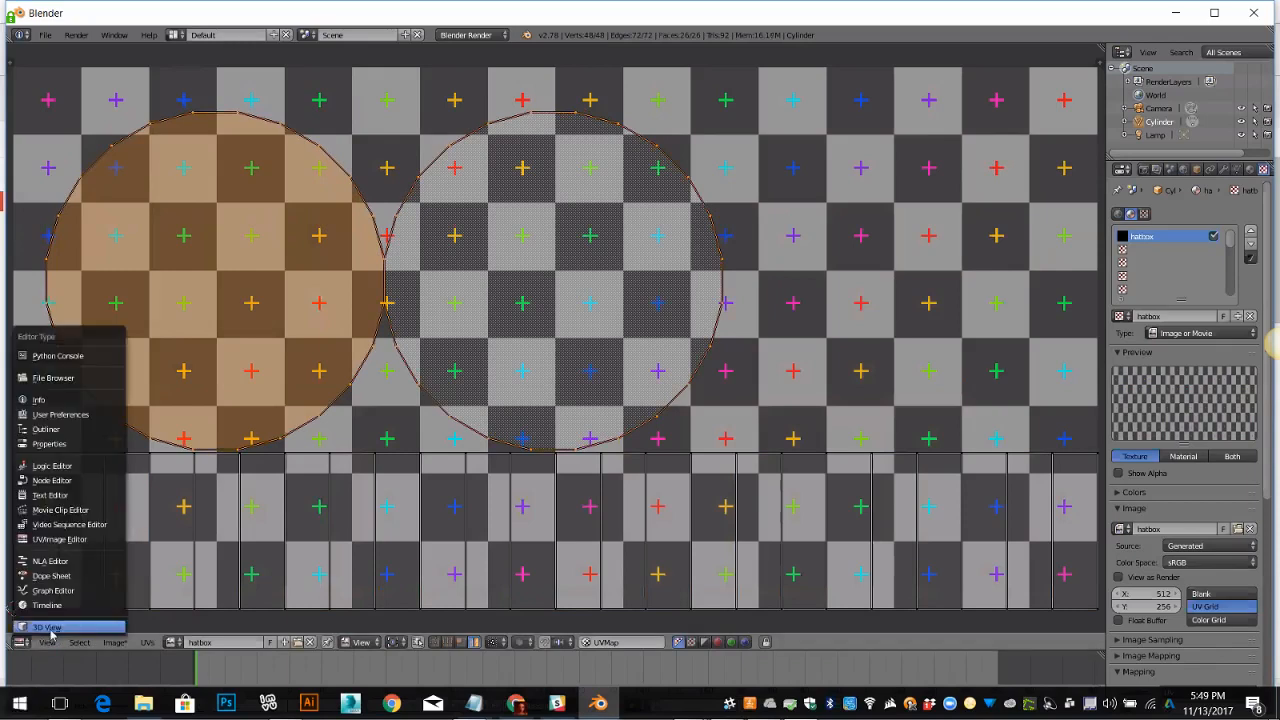
left_click(53, 626)
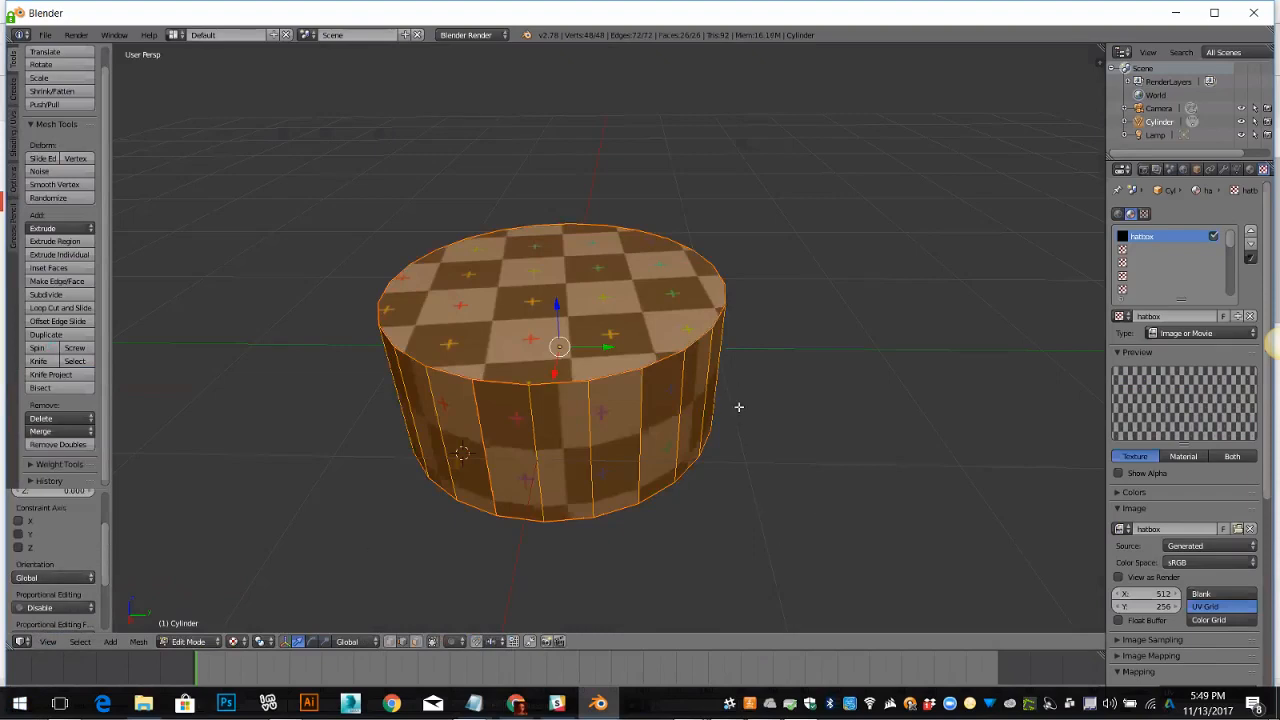
middle_click_drag(694, 511, 728, 350)
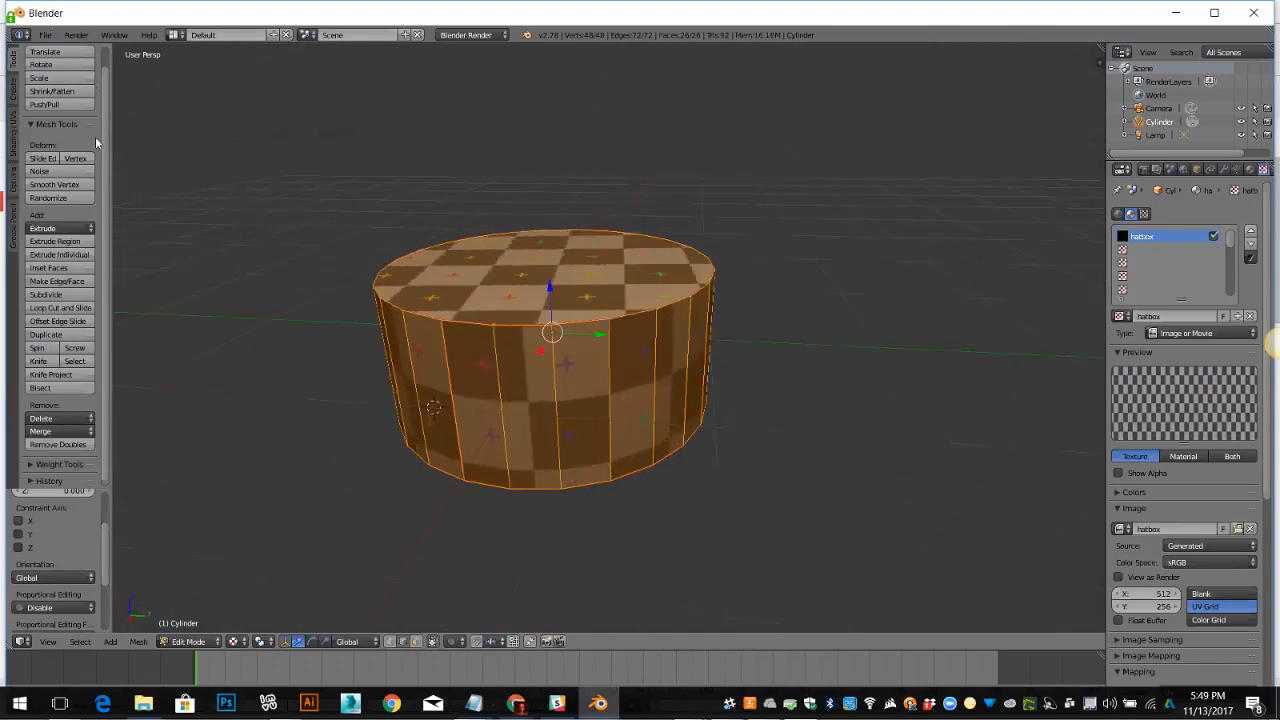
left_click(45, 35)
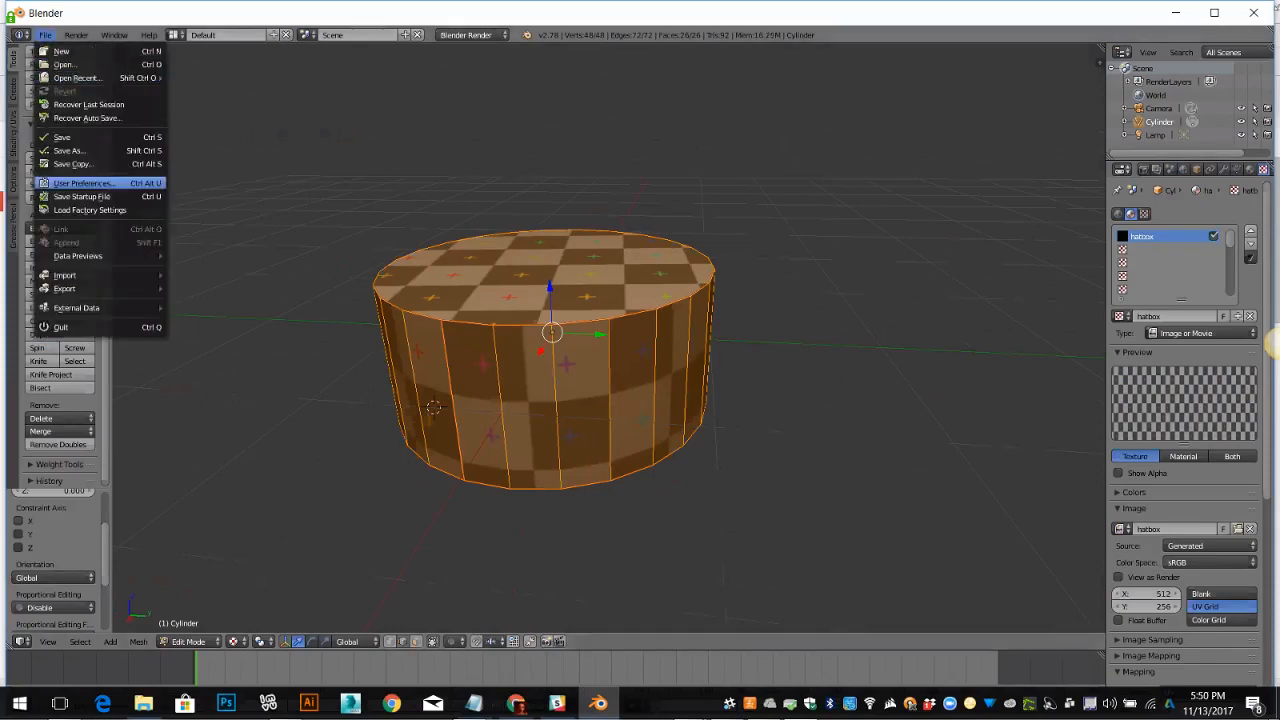
left_click(72, 163)
left_click(1225, 85)
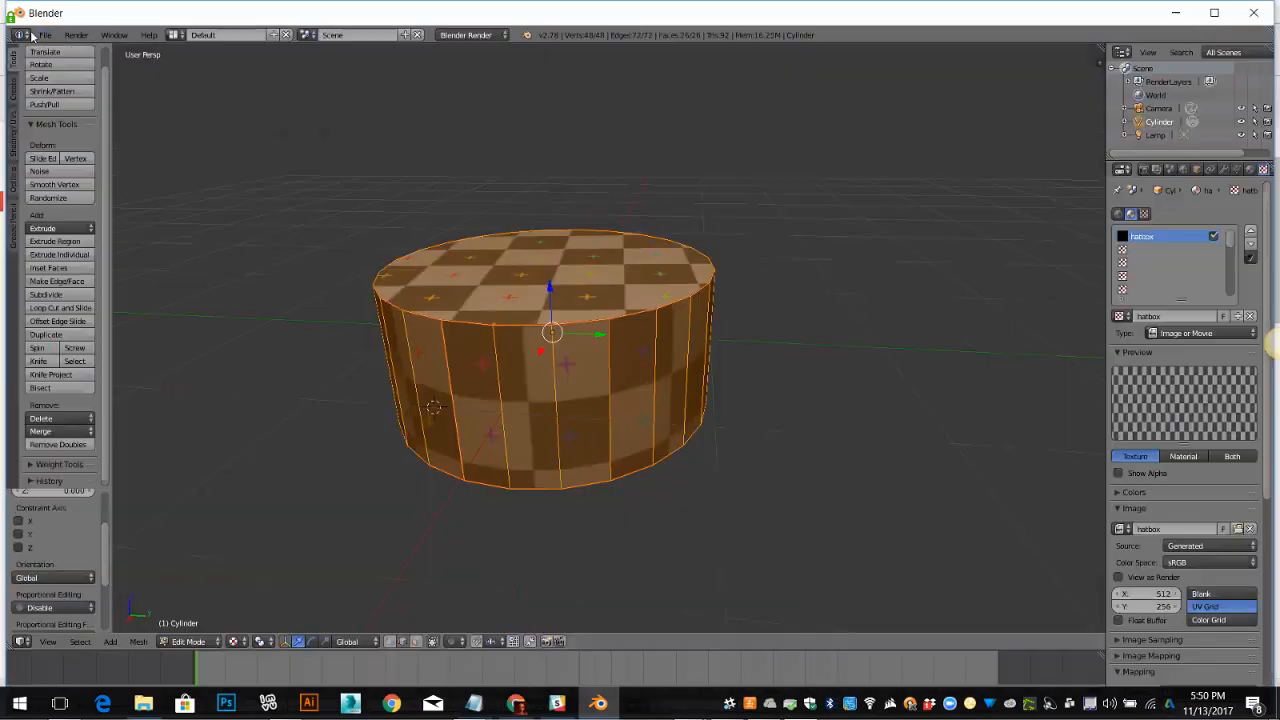
Save the scene as a new Blender file named hatboxes in the Desktop folder.
left_click(45, 35)
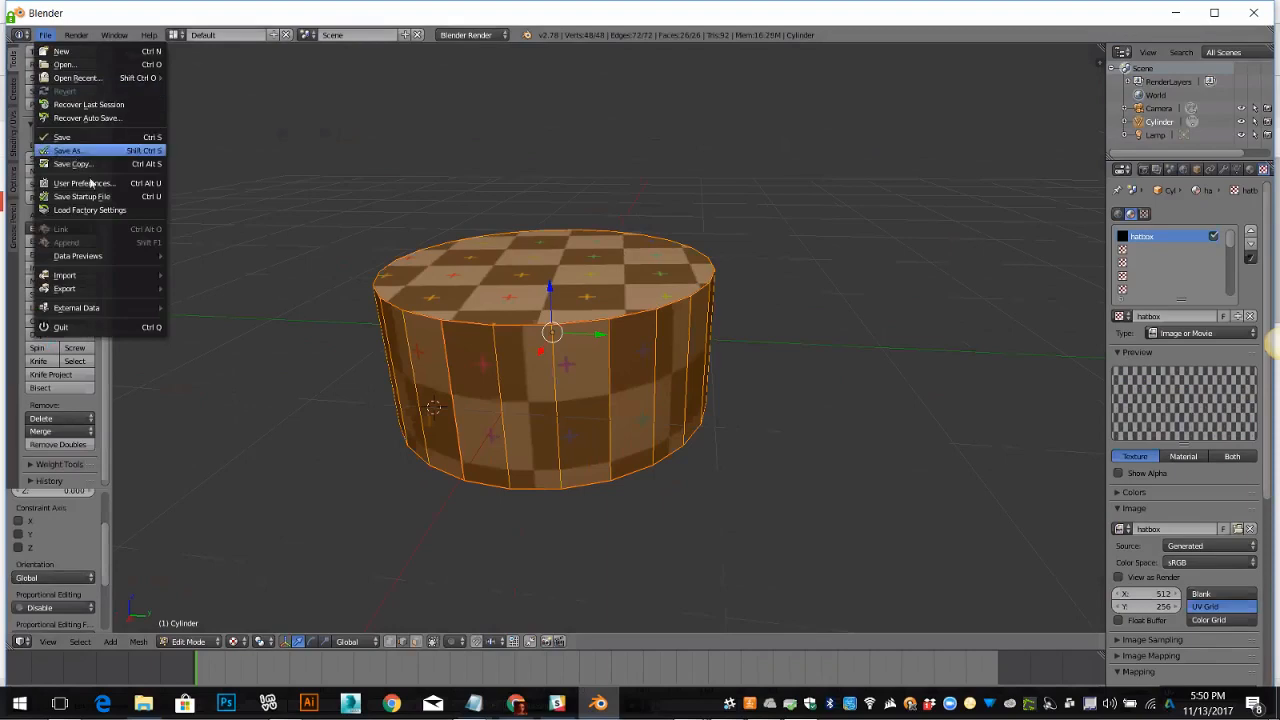
left_click(72, 148)
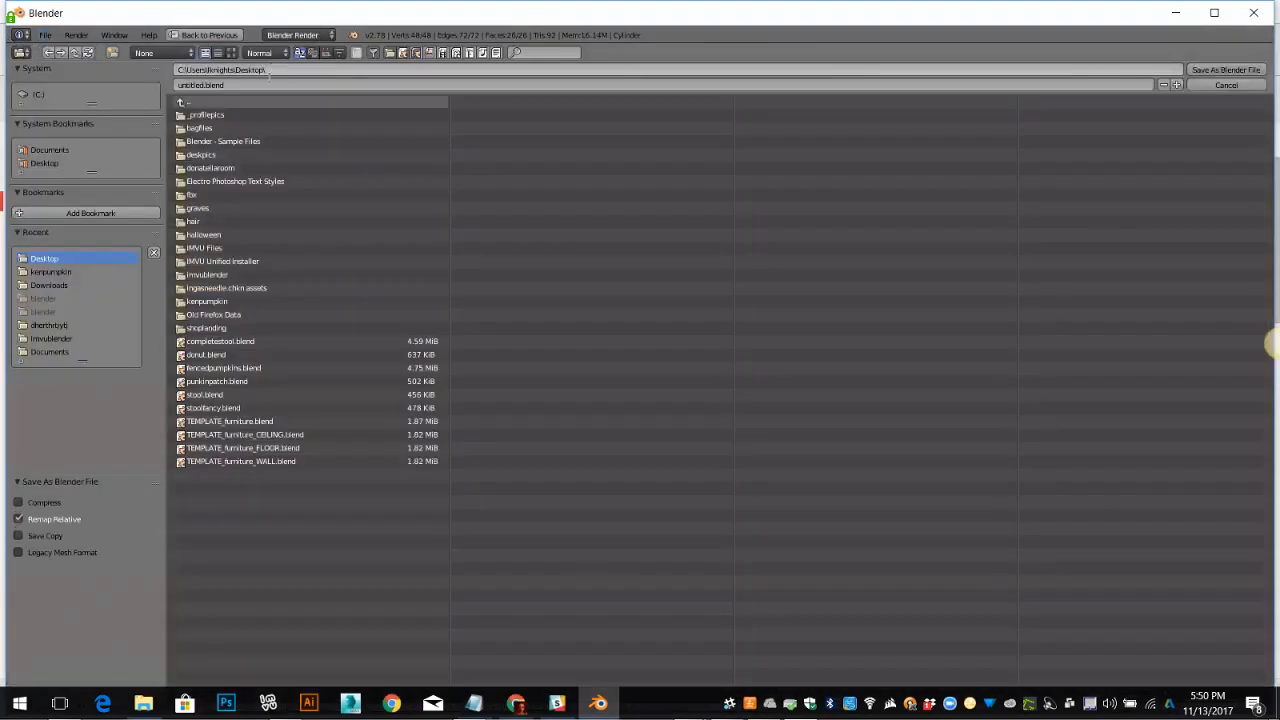
left_click(265, 71)
left_click(260, 86)
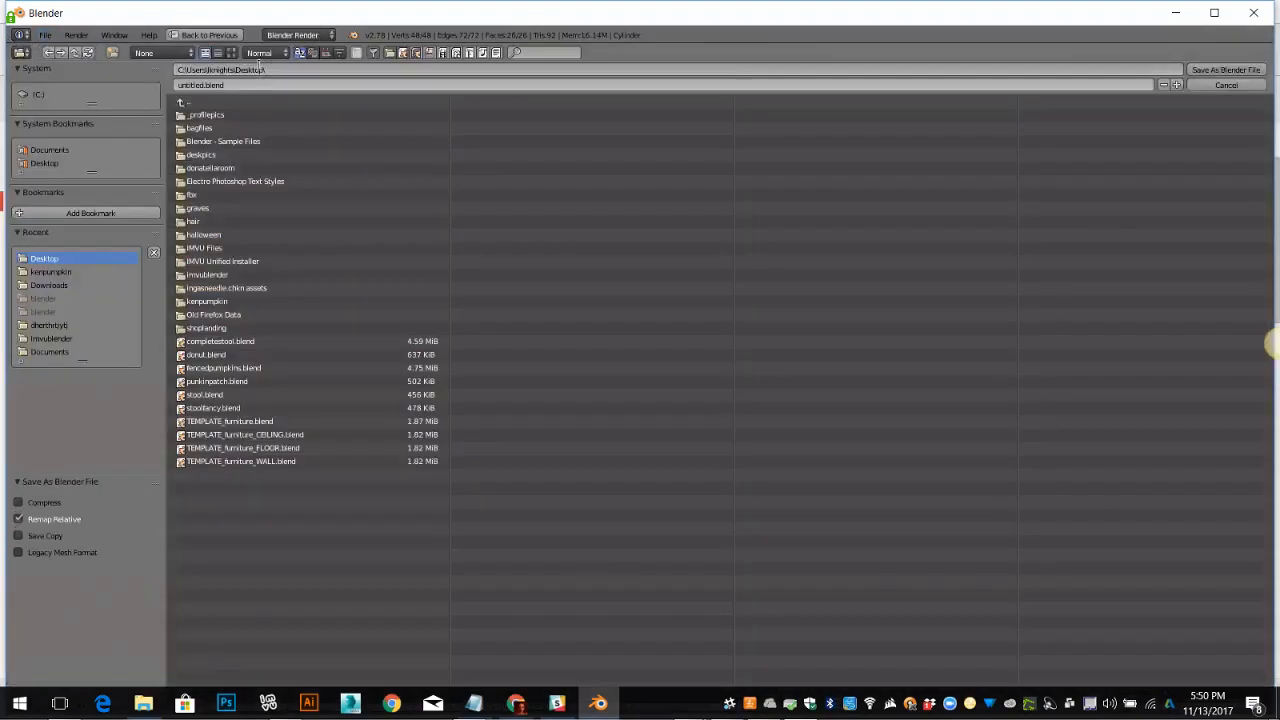
key("BackSpace")
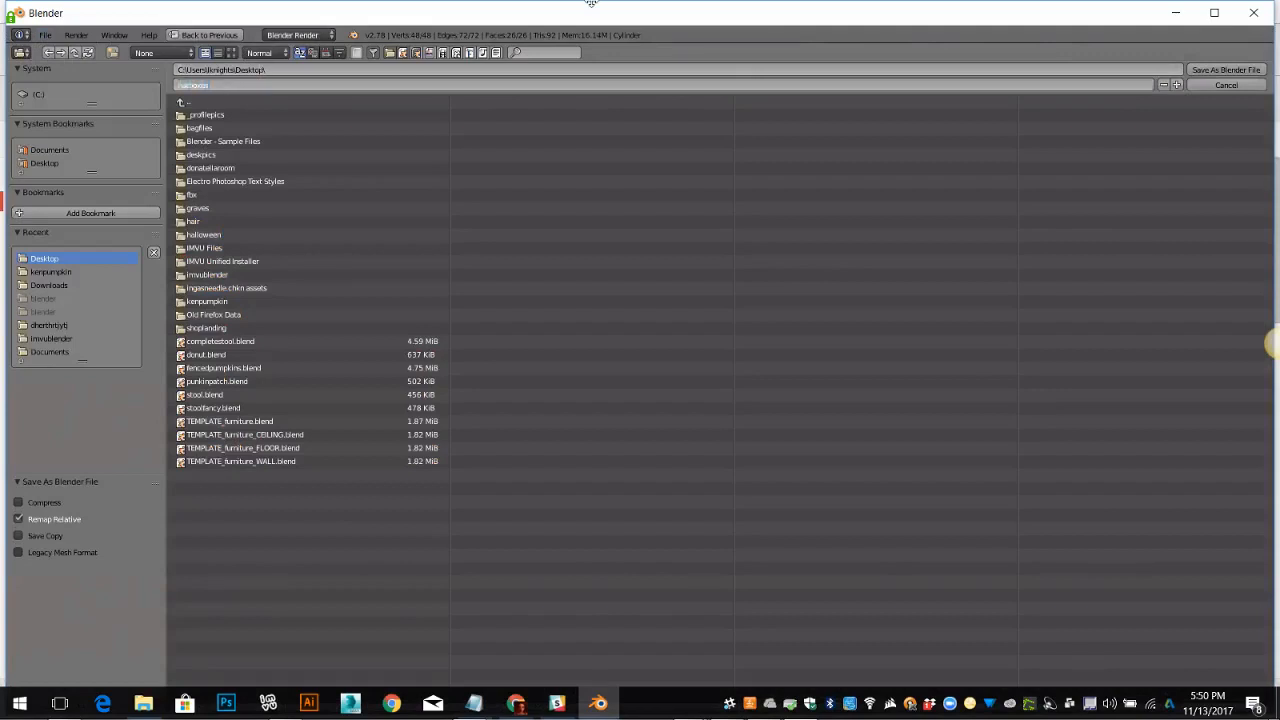
type("hatboxes")
left_click(1228, 70)
left_click(1228, 70)
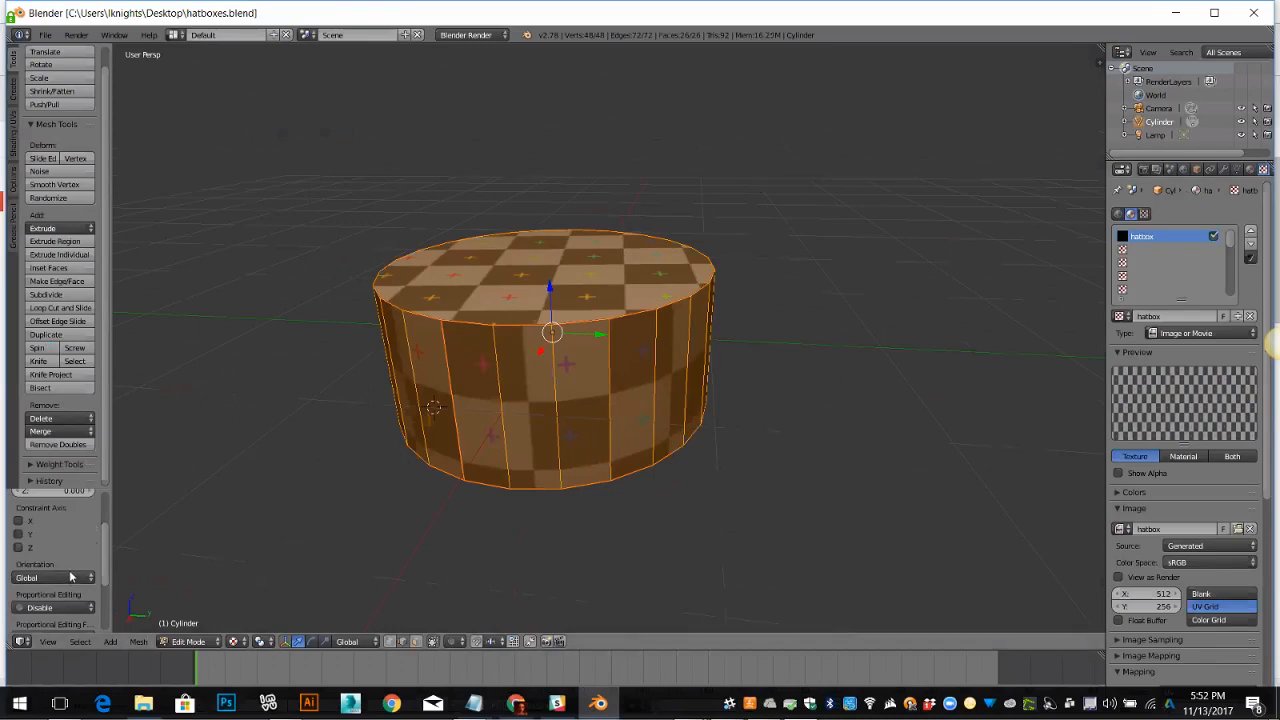
scroll(72, 575, "down", 3)
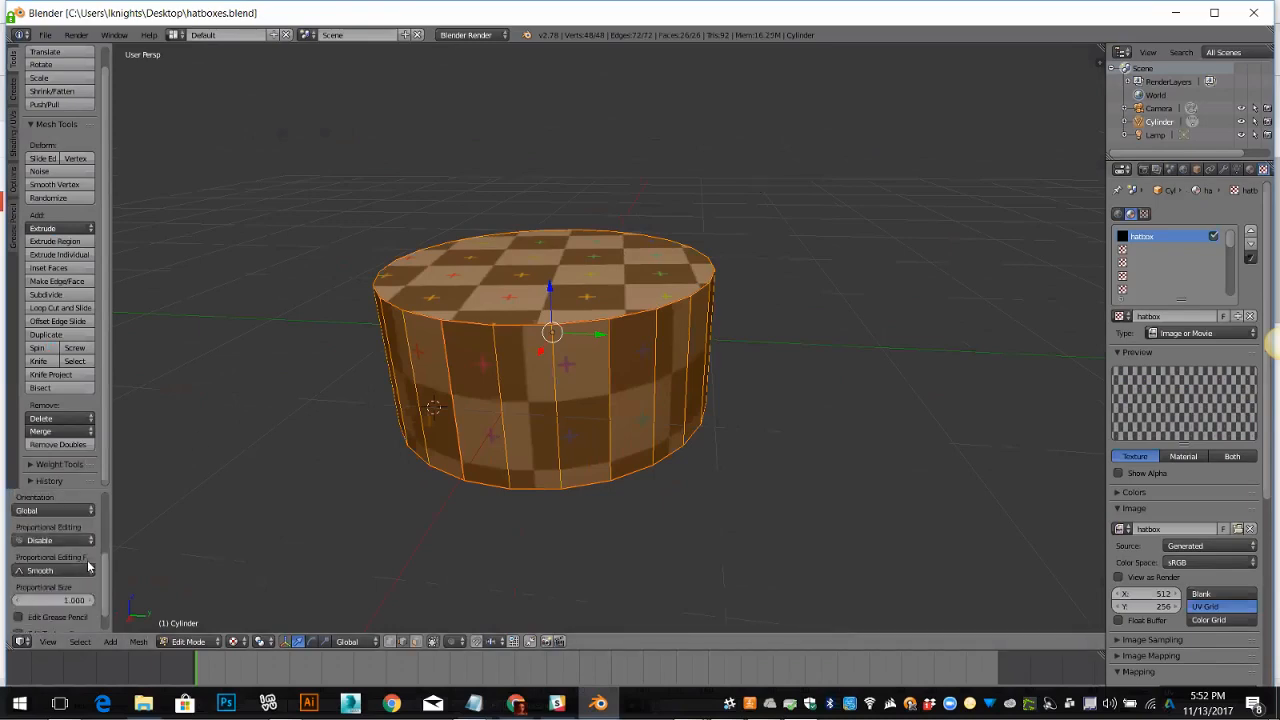
scroll(84, 570, "down", 2)
scroll(82, 578, "up", 5)
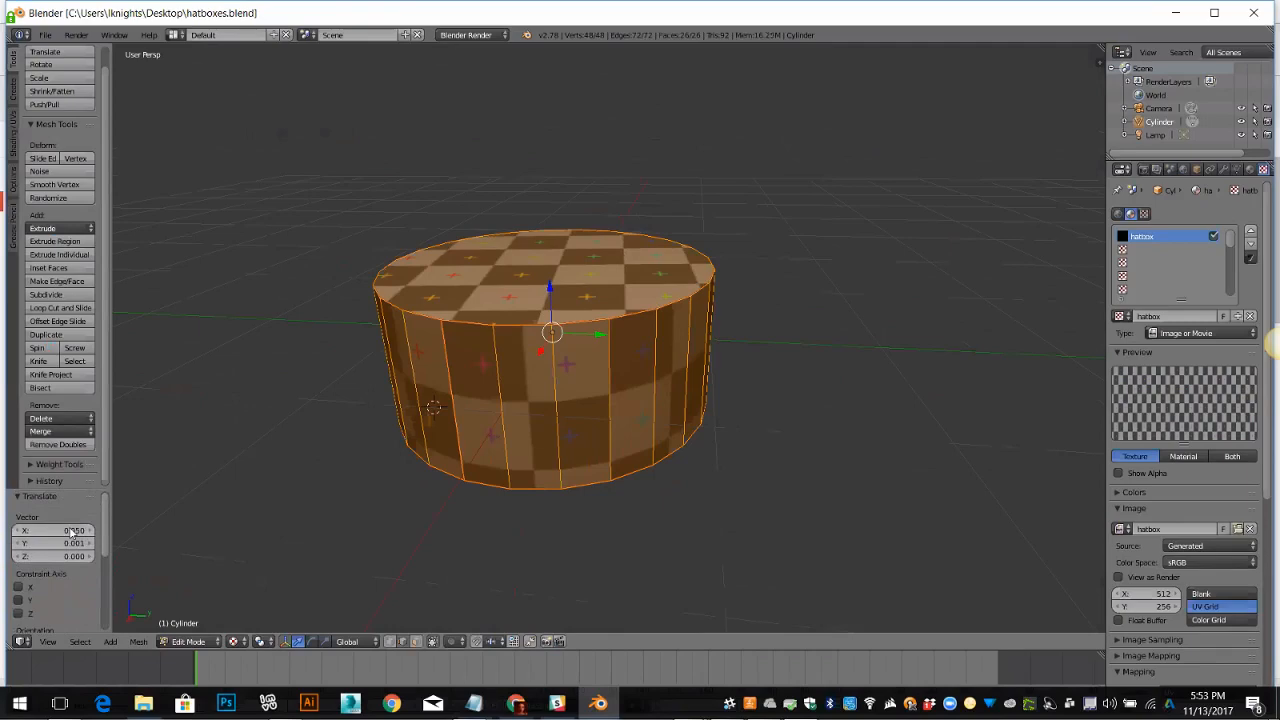
scroll(72, 540, "down", 3)
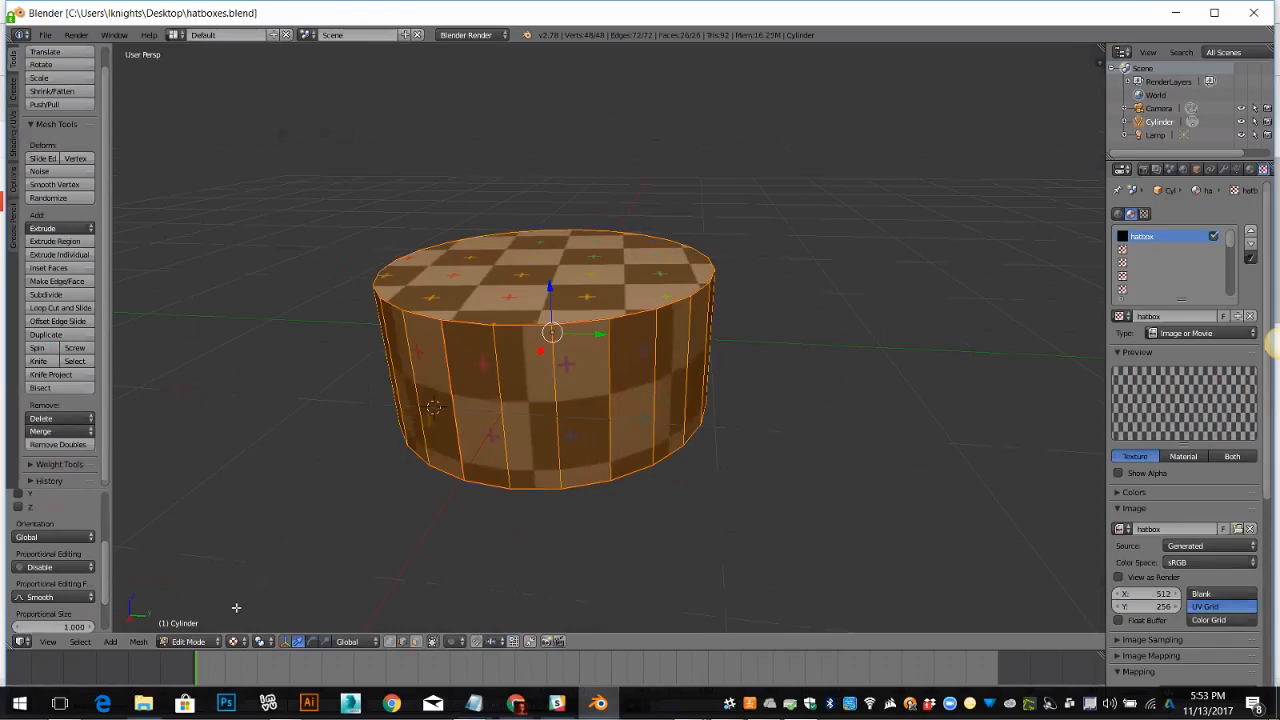
Try a loop cut around the cylinder's side, slid close to the top rim by a factor of about 0.66, and undo it.
left_click(66, 309)
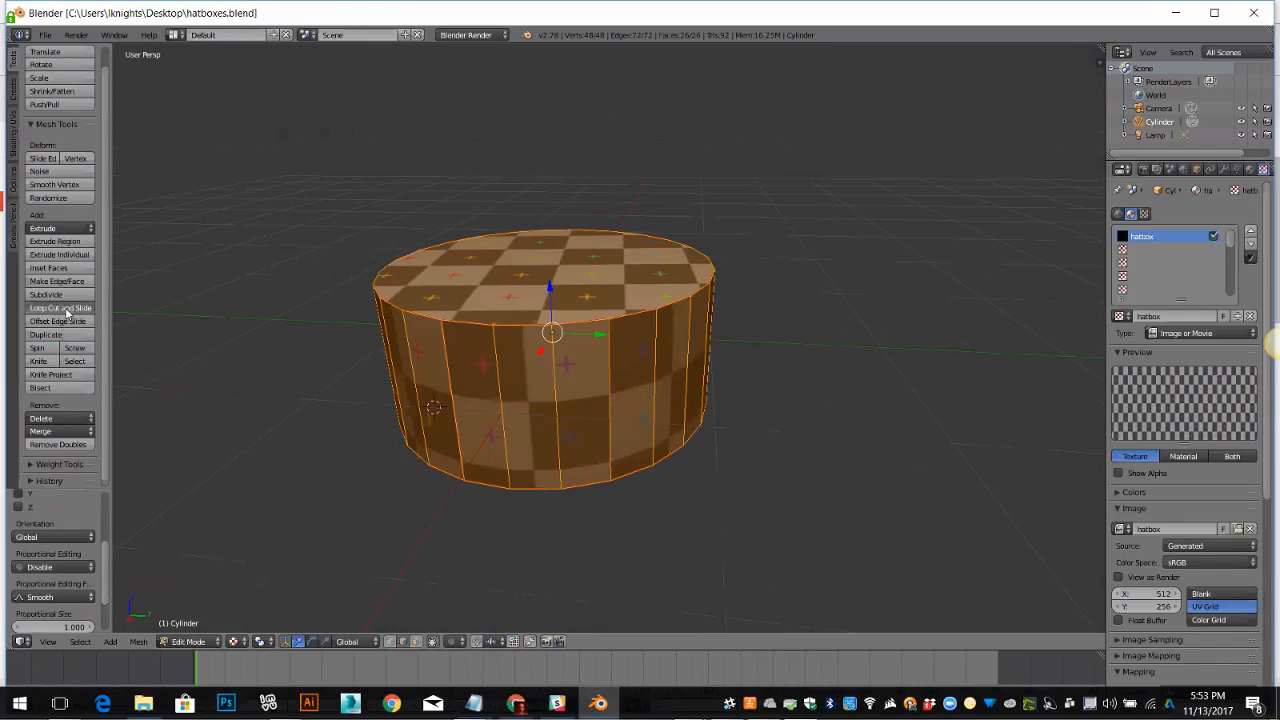
left_click(444, 370)
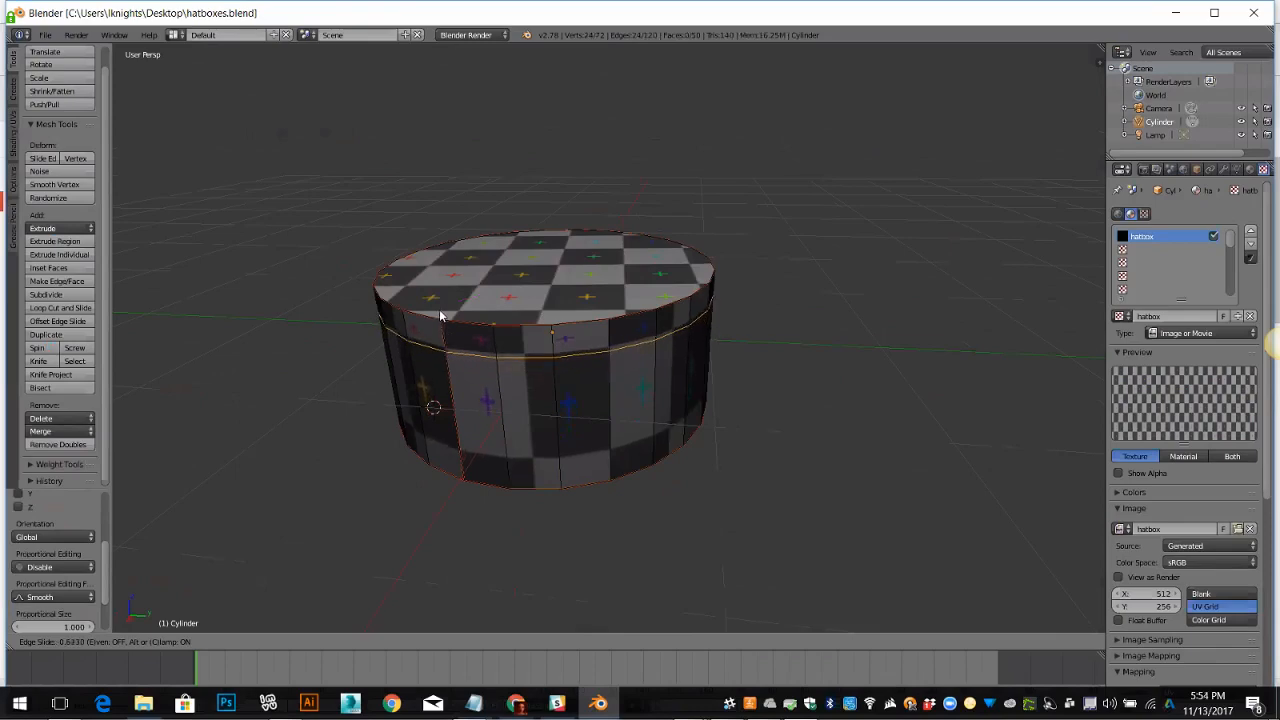
left_click(441, 311)
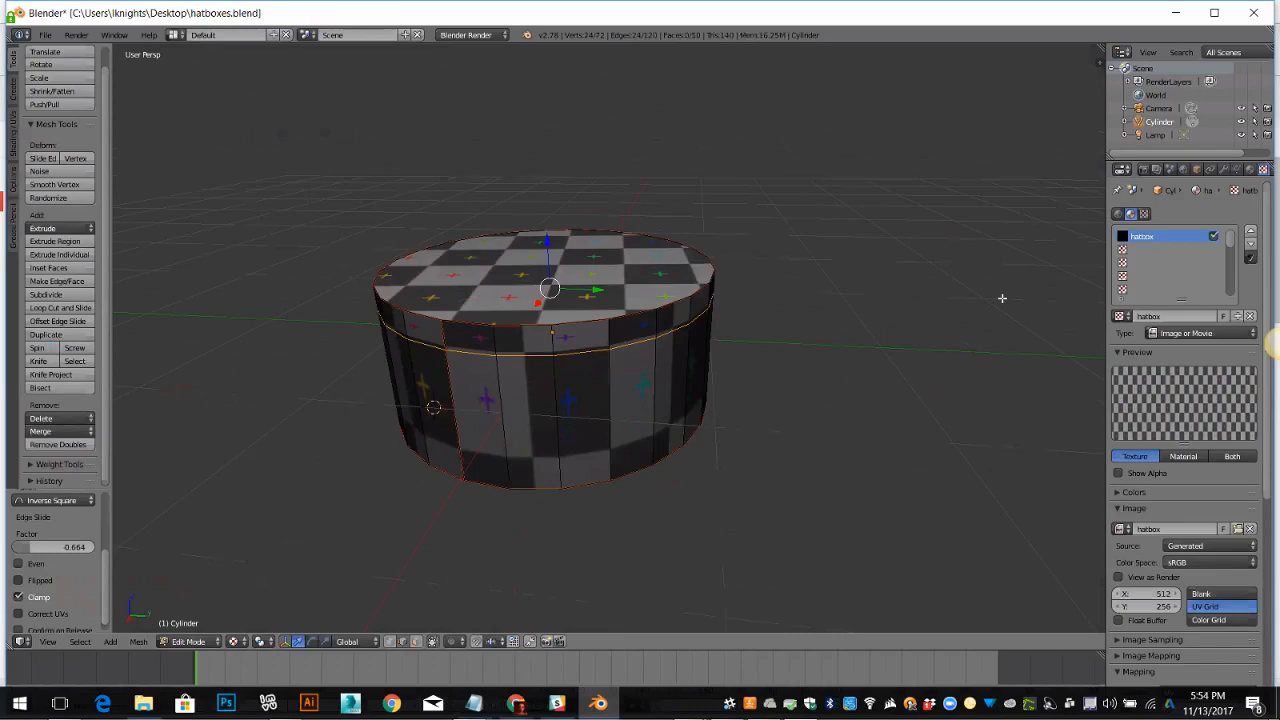
key("ctrl+z")
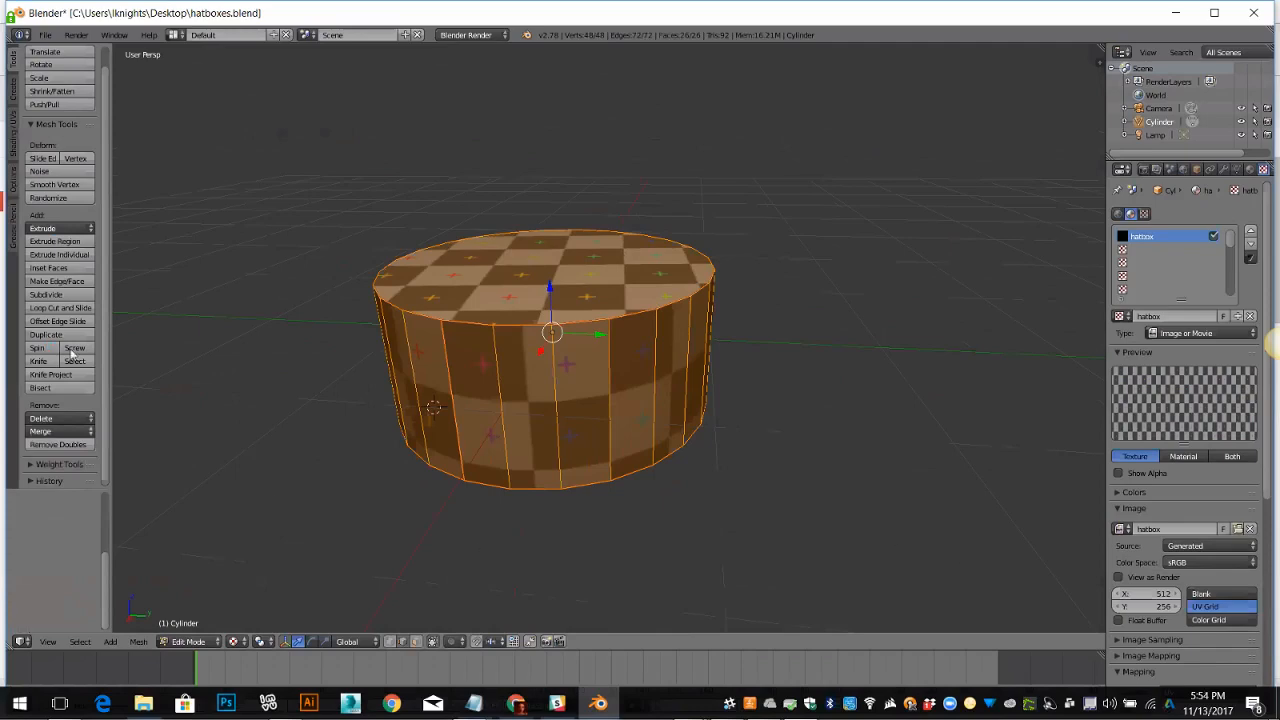
Try a loop cut around the cylinder's side, slid slightly above mid-height to a factor of about -0.14, and undo it.
left_click(68, 312)
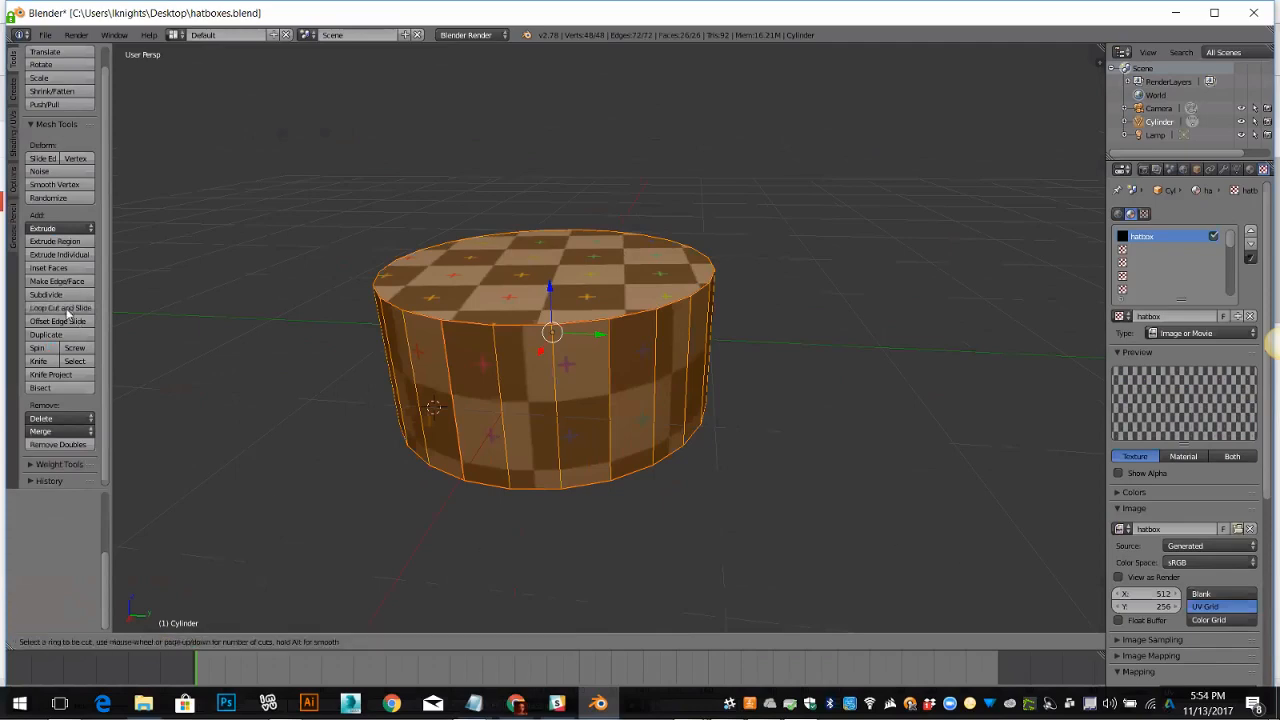
left_click(410, 371)
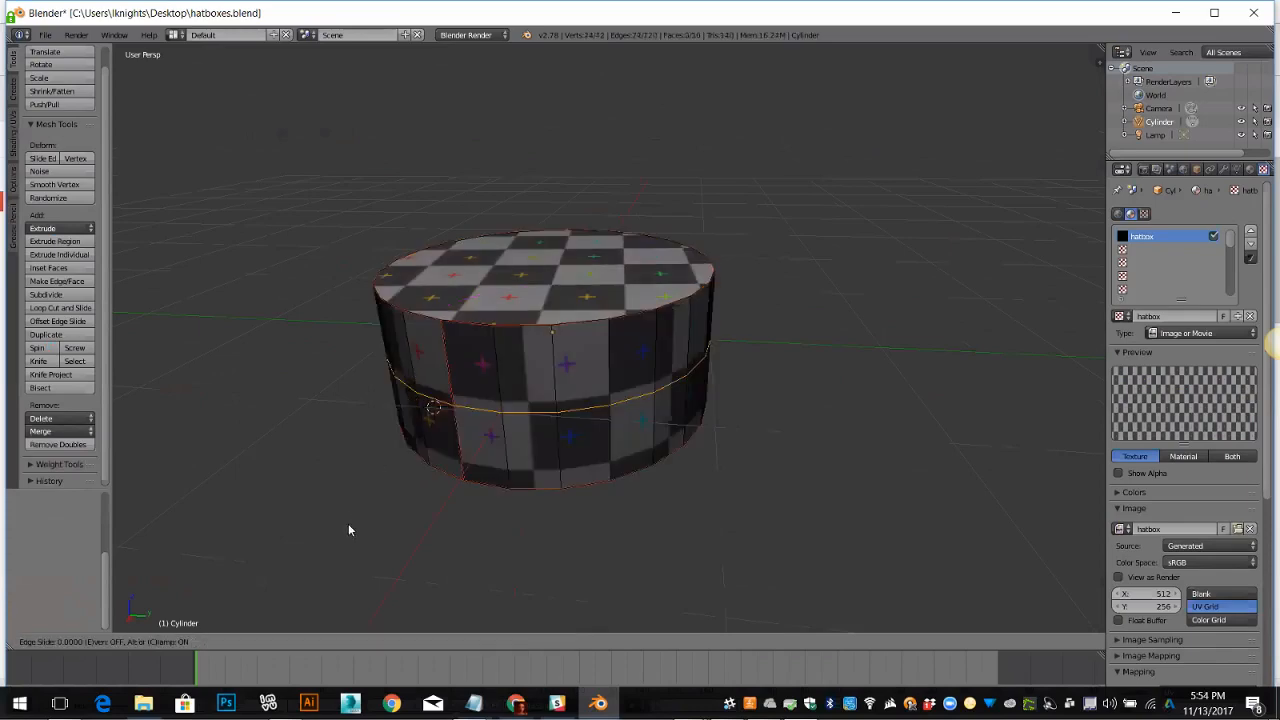
left_click(441, 348)
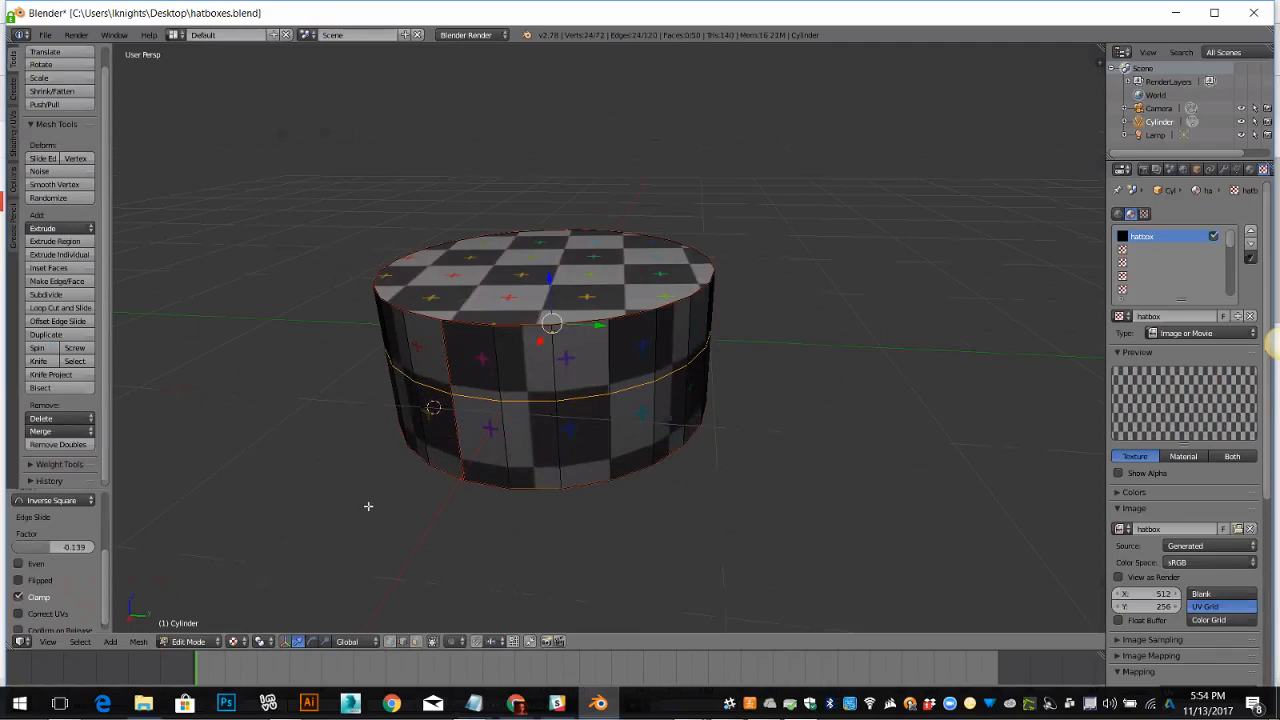
key("a")
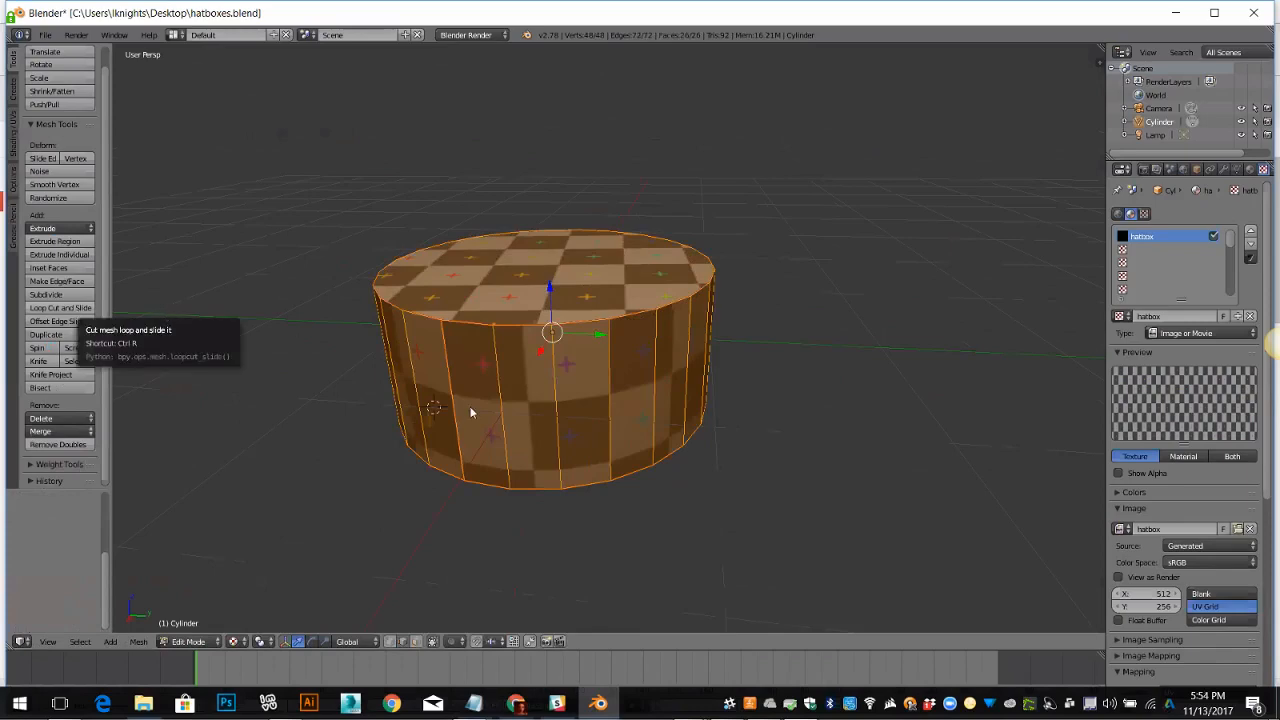
Add a horizontal loop cut around the cylinder's side and slide it toward the top rim to a factor of about -0.518.
left_click(76, 312)
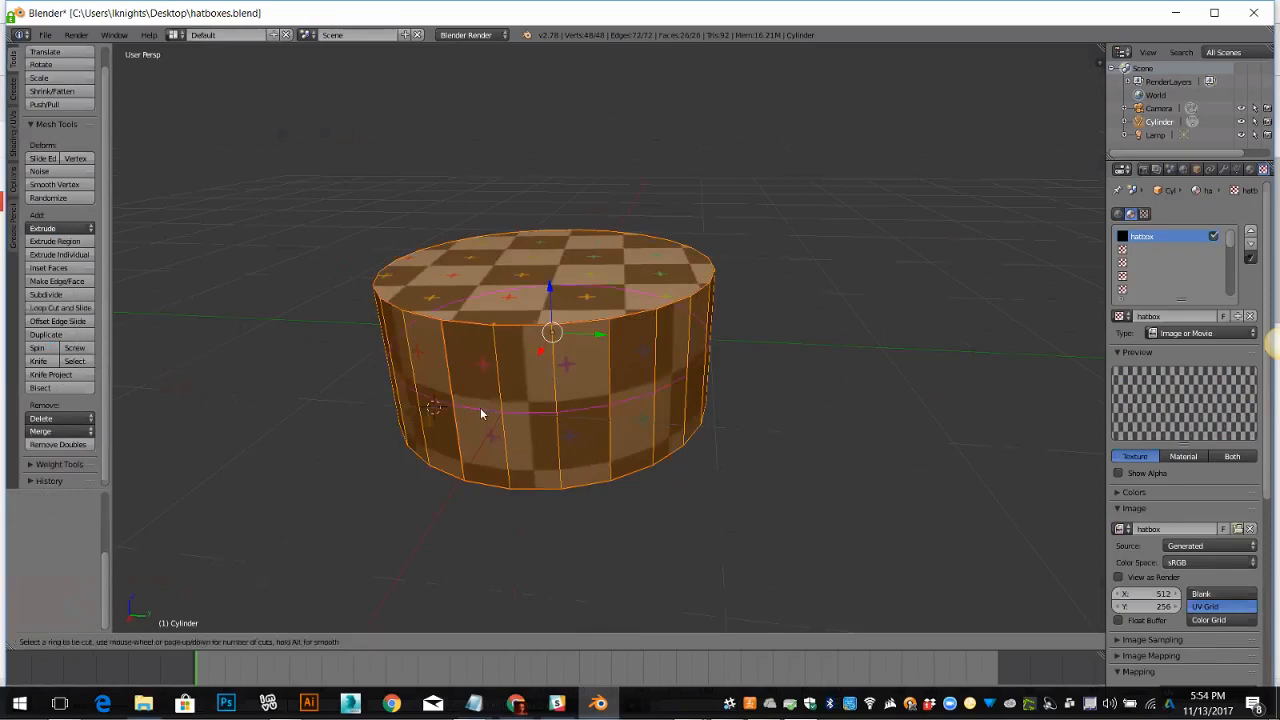
left_click(481, 413)
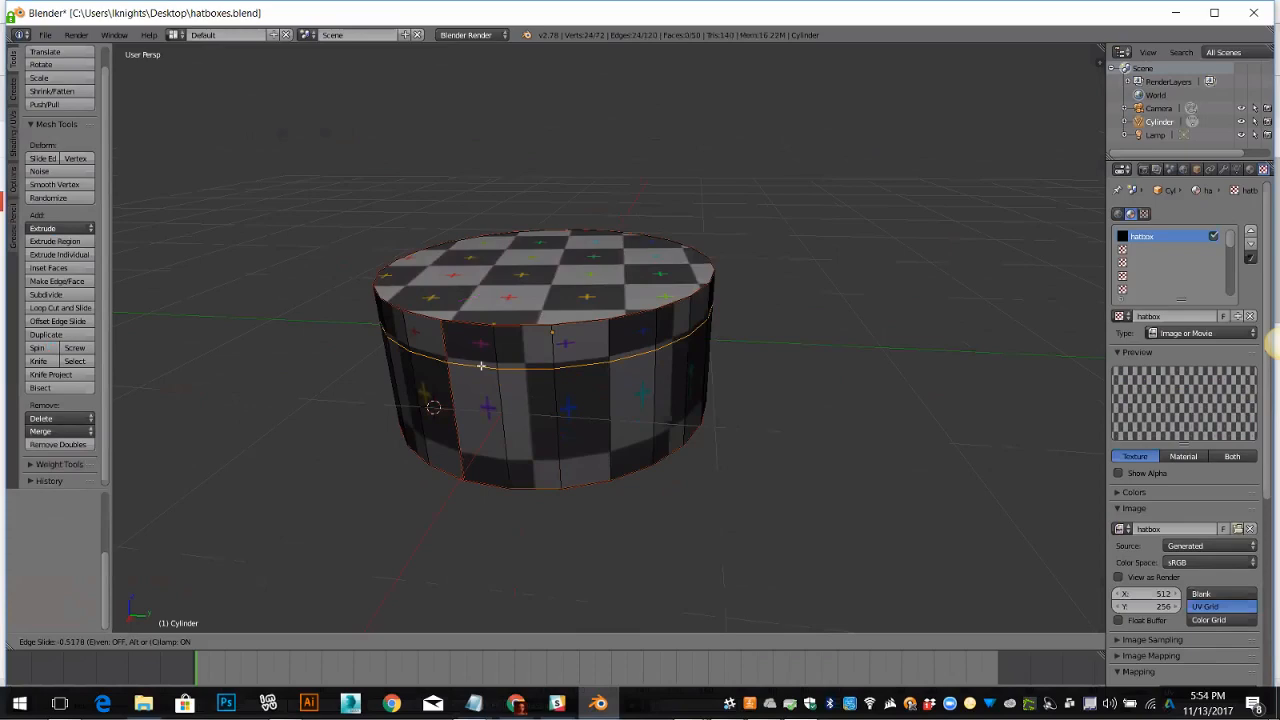
left_click(482, 370)
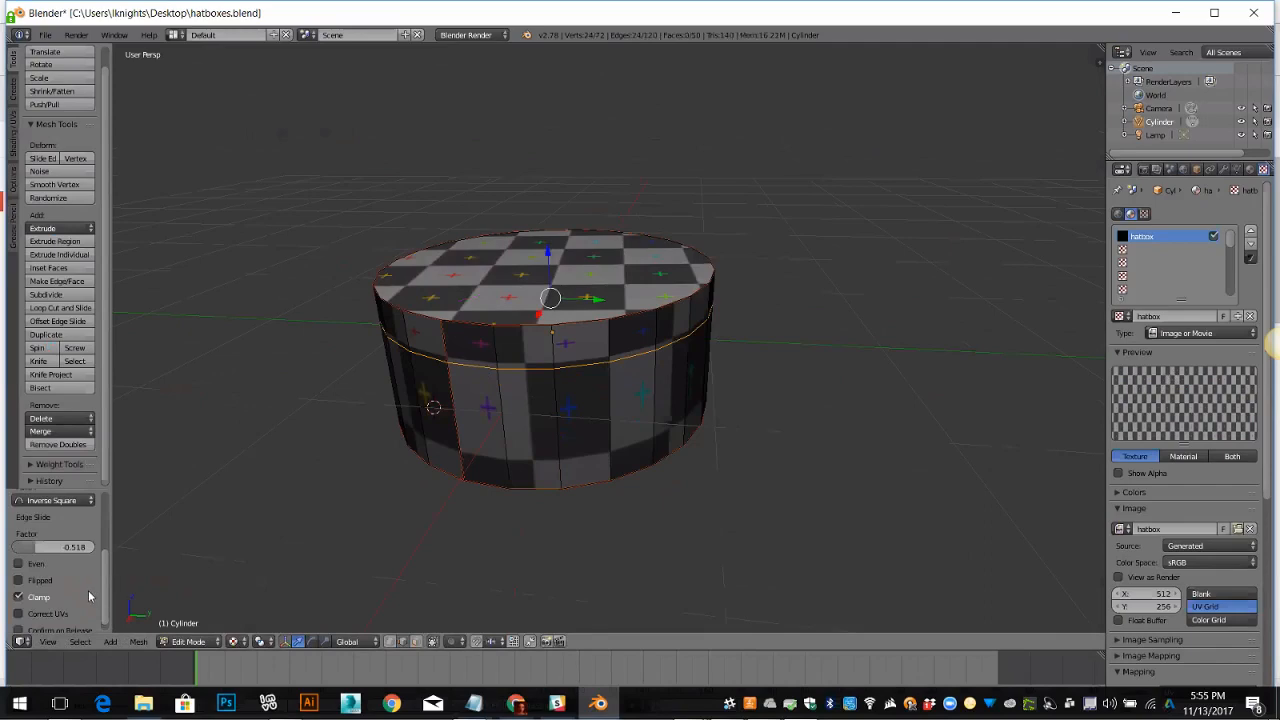
scroll(90, 598, "down", 1)
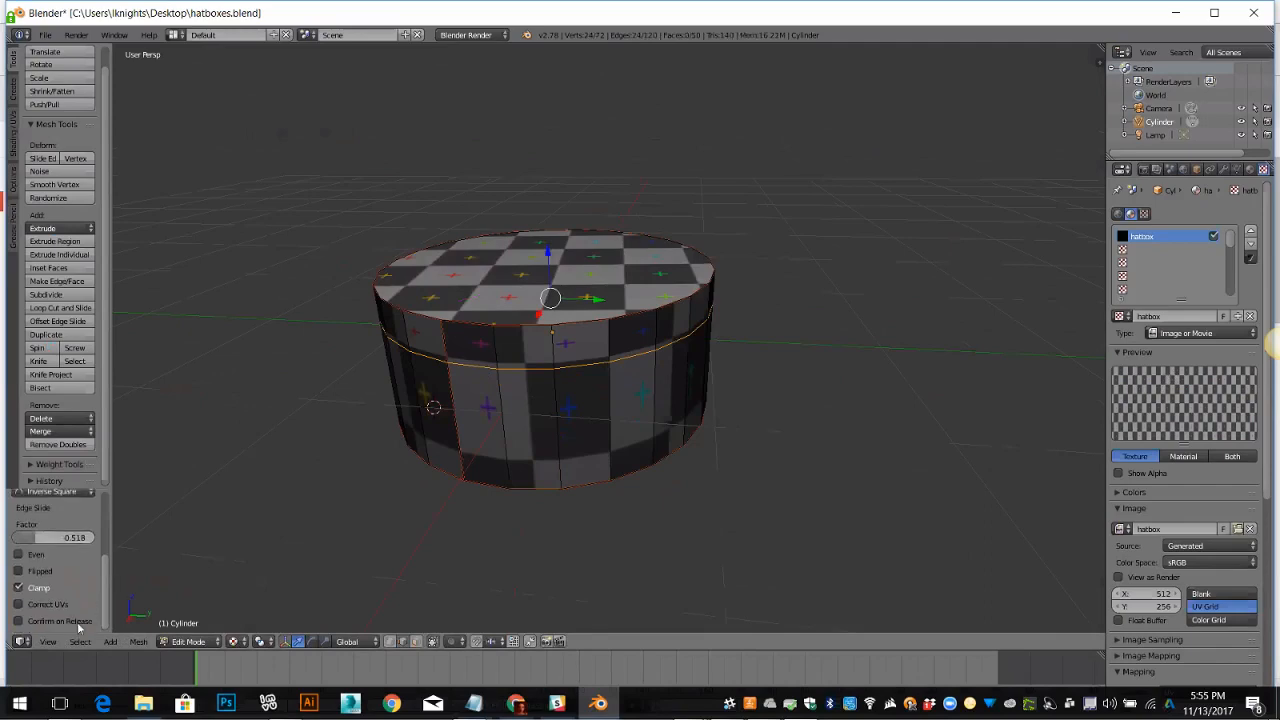
Turn on Correct UVs for the lid line's edge slide, and add a second loop cut below it at slide factor -1.000.
left_click(18, 605)
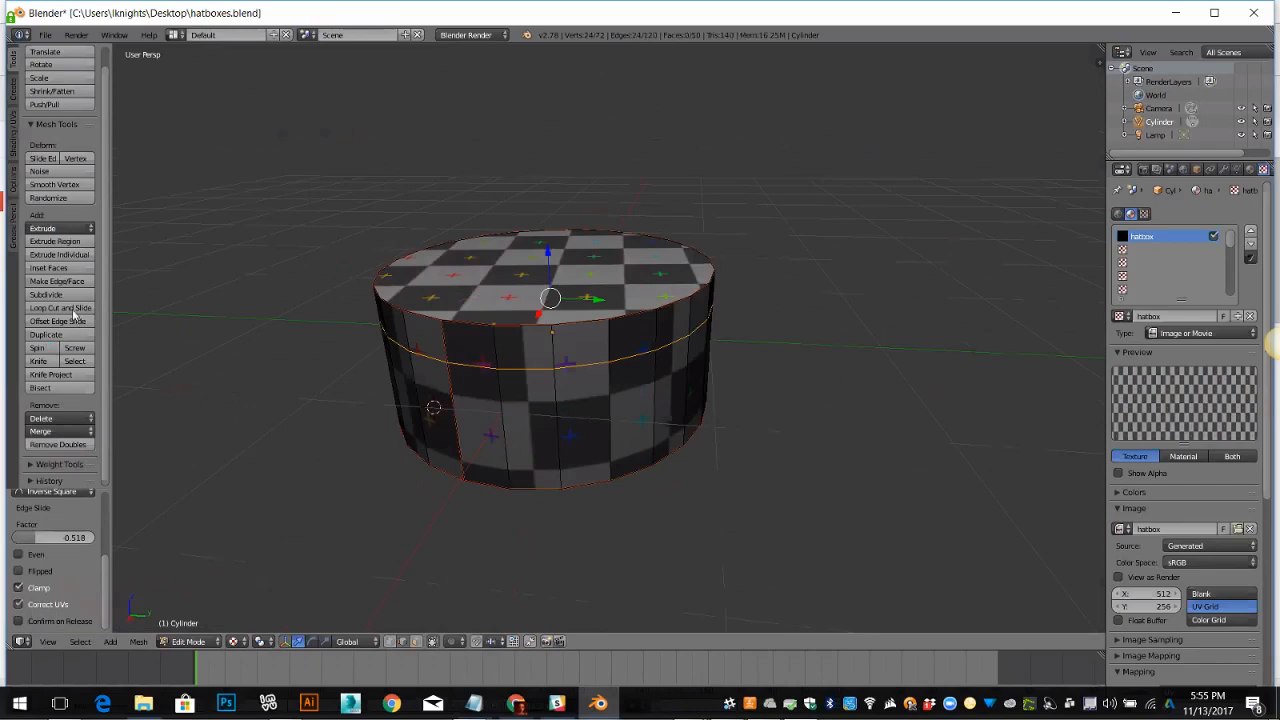
left_click(60, 308)
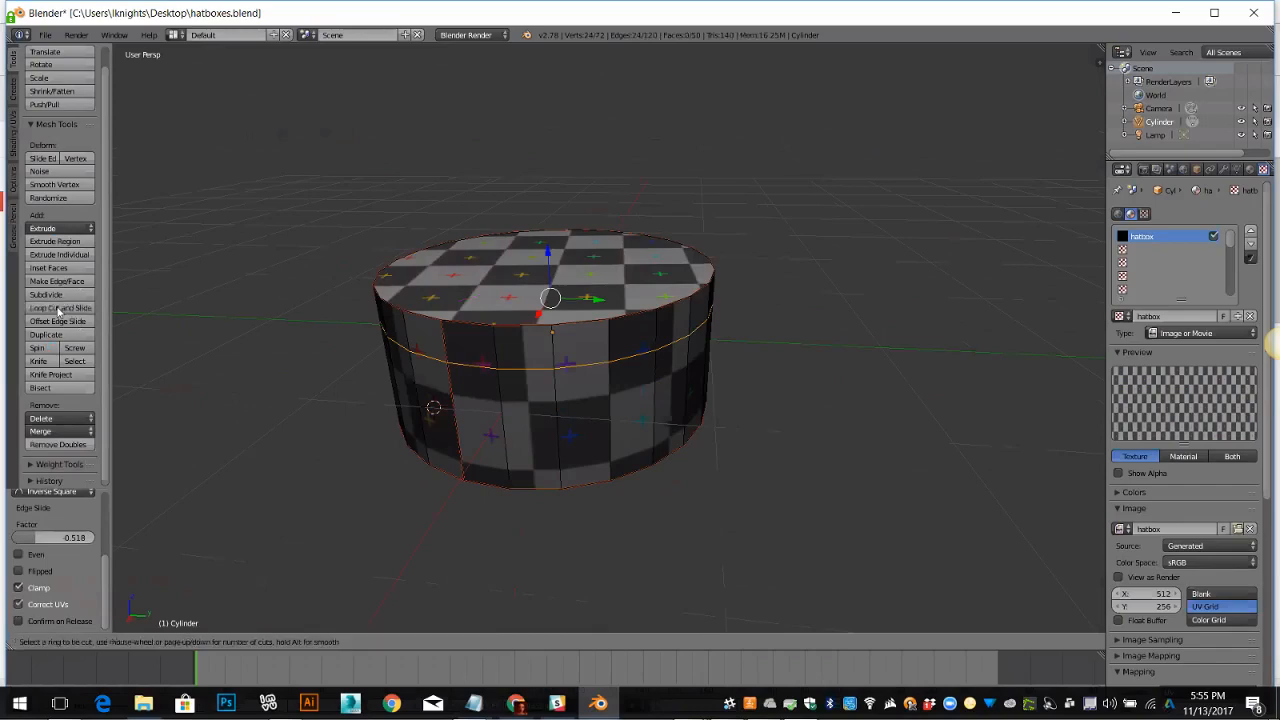
left_click(423, 399)
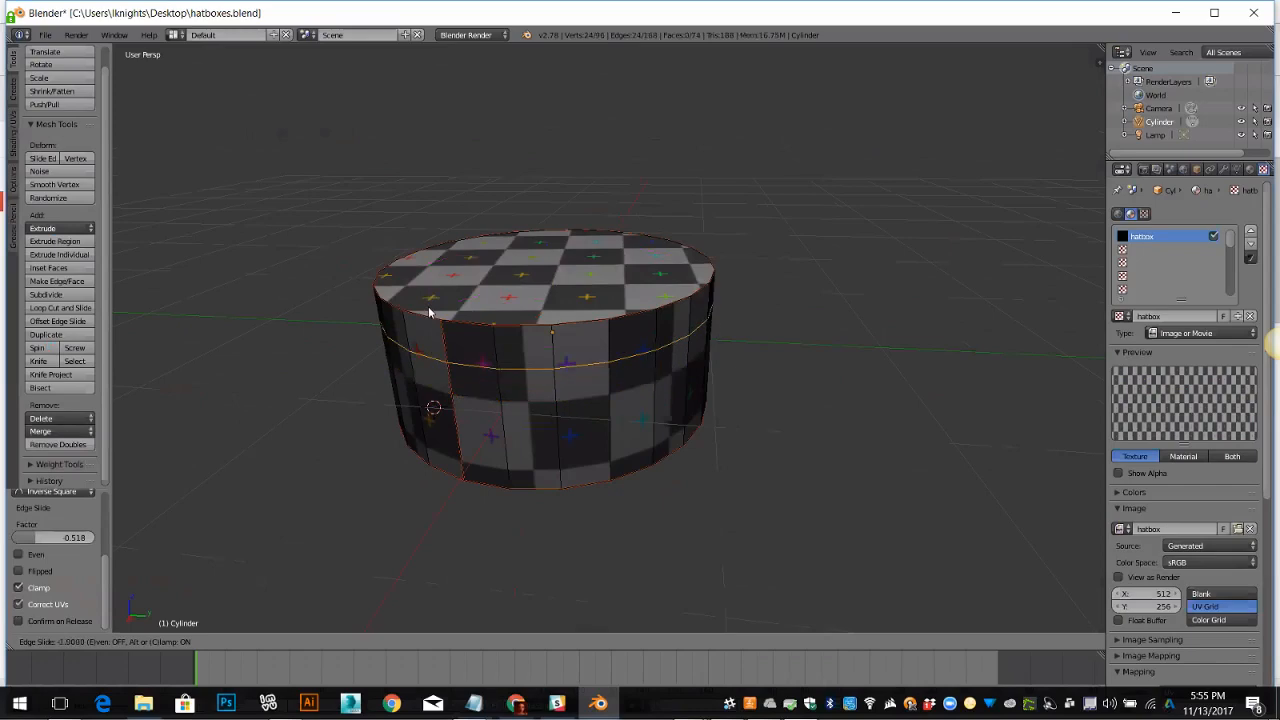
left_click(590, 494)
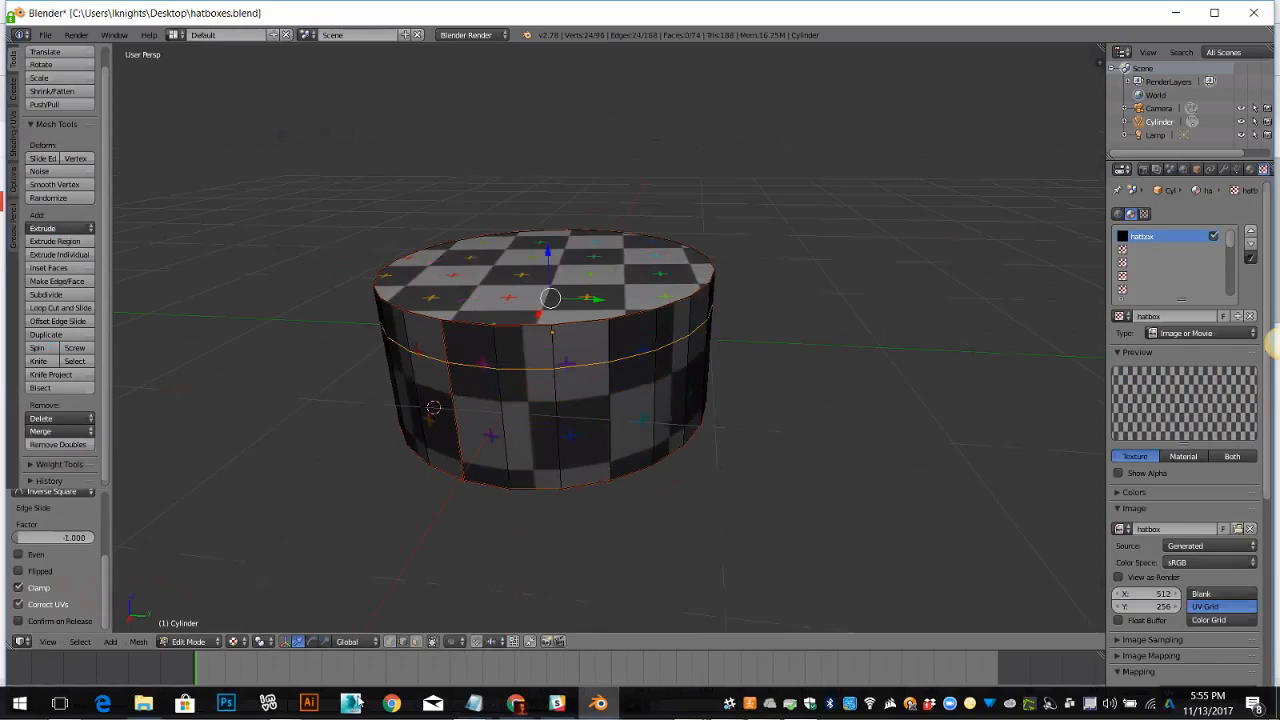
Select the ring of side faces above the lid line in face select mode and switch the transform manipulator to scale.
left_click(417, 642)
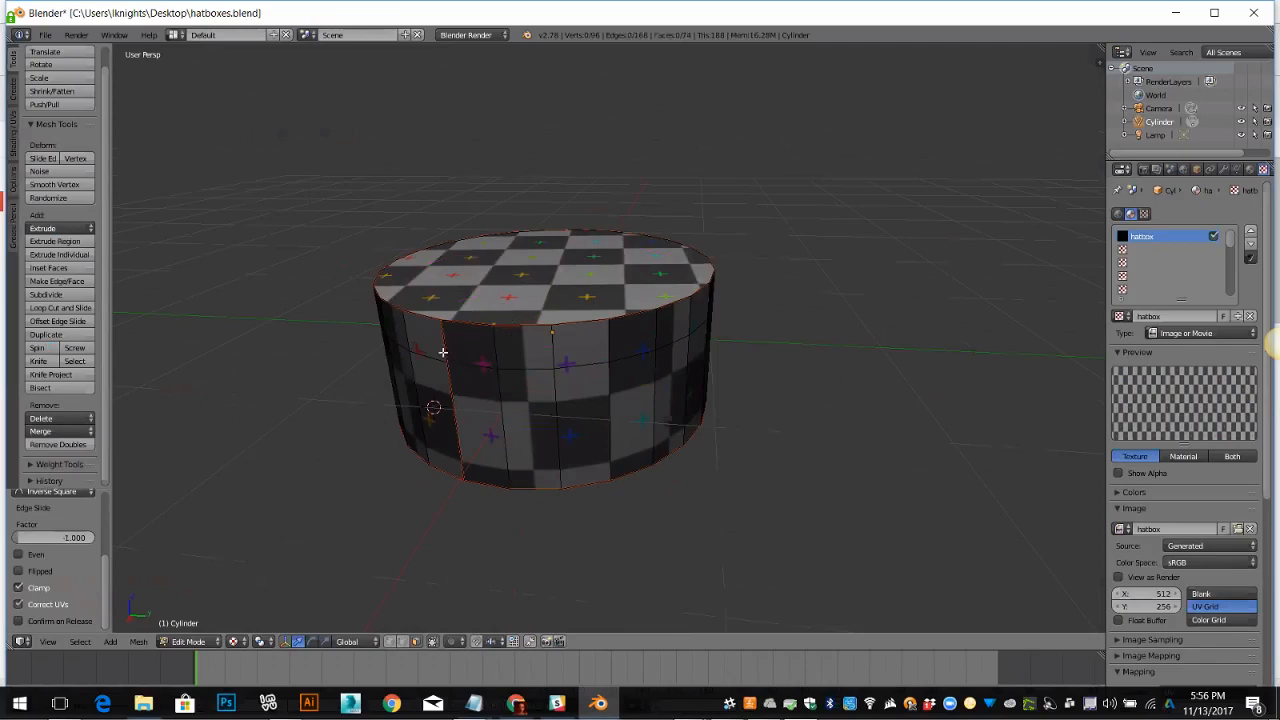
right_click(554, 352, "alt")
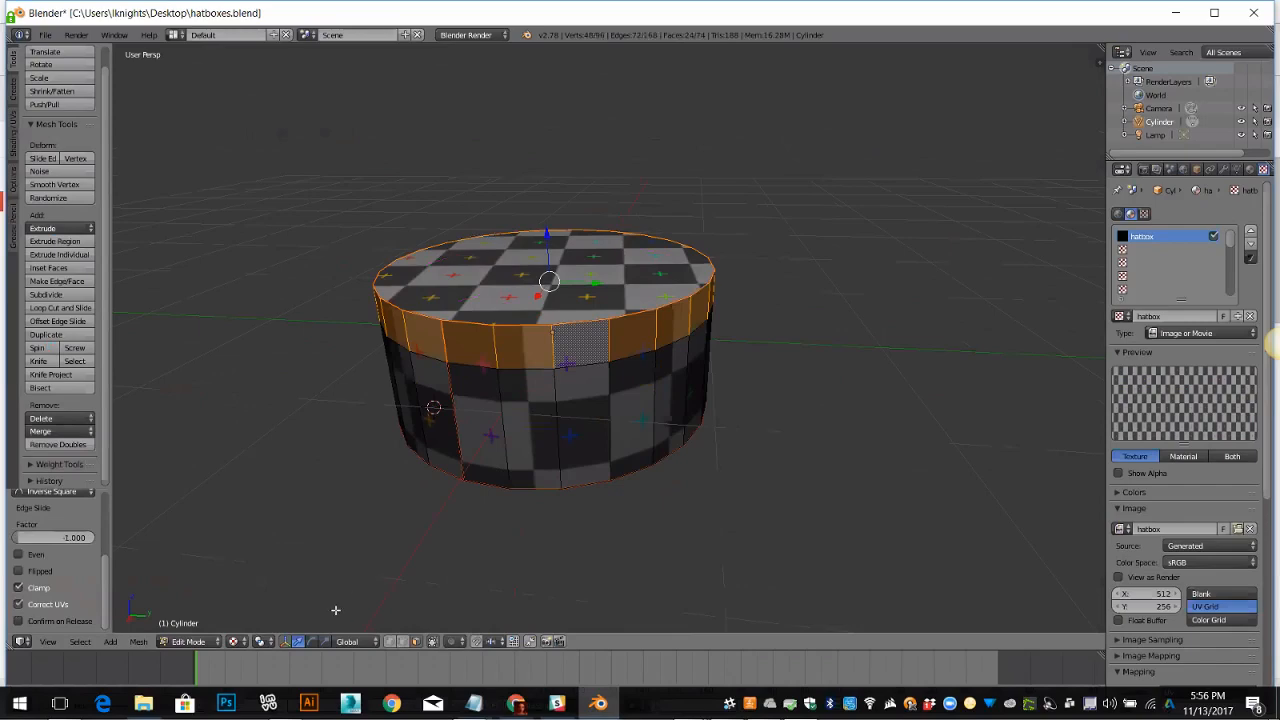
left_click(285, 642)
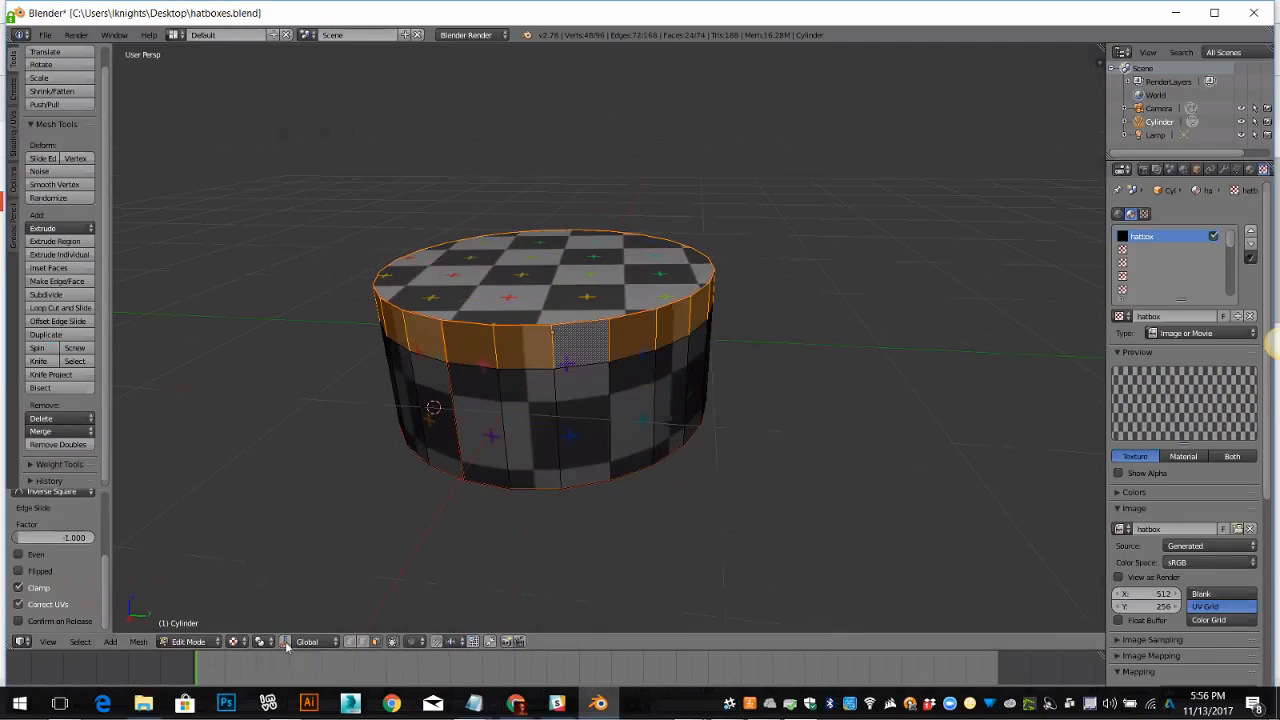
left_click(285, 642)
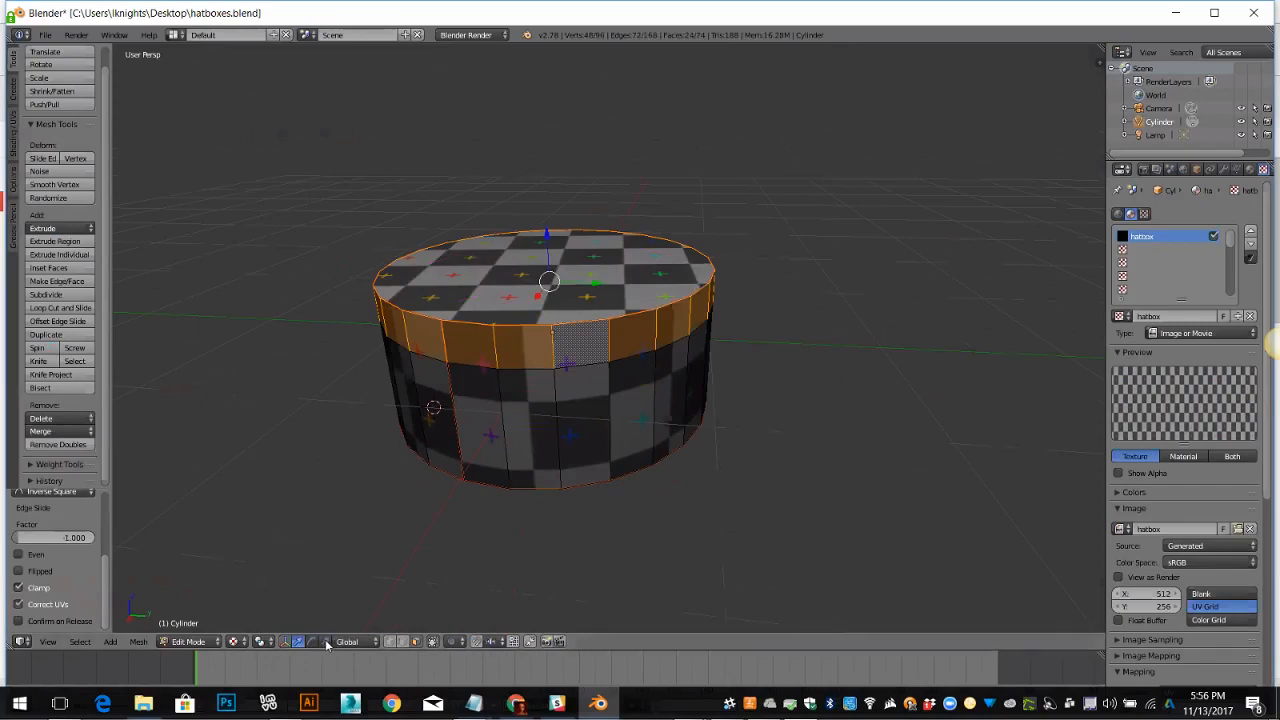
left_click(325, 642)
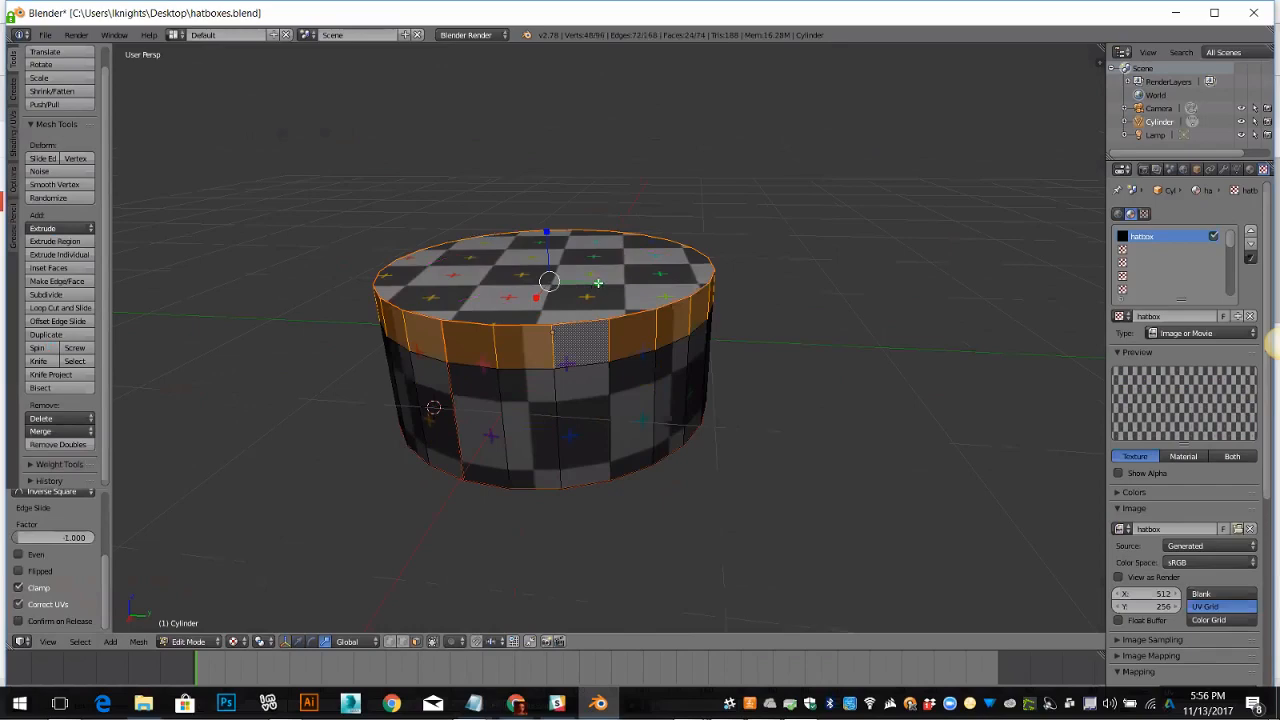
Try scaling the lid's face ring along Y to about 1.03 and undo it.
key("s")
key("y")
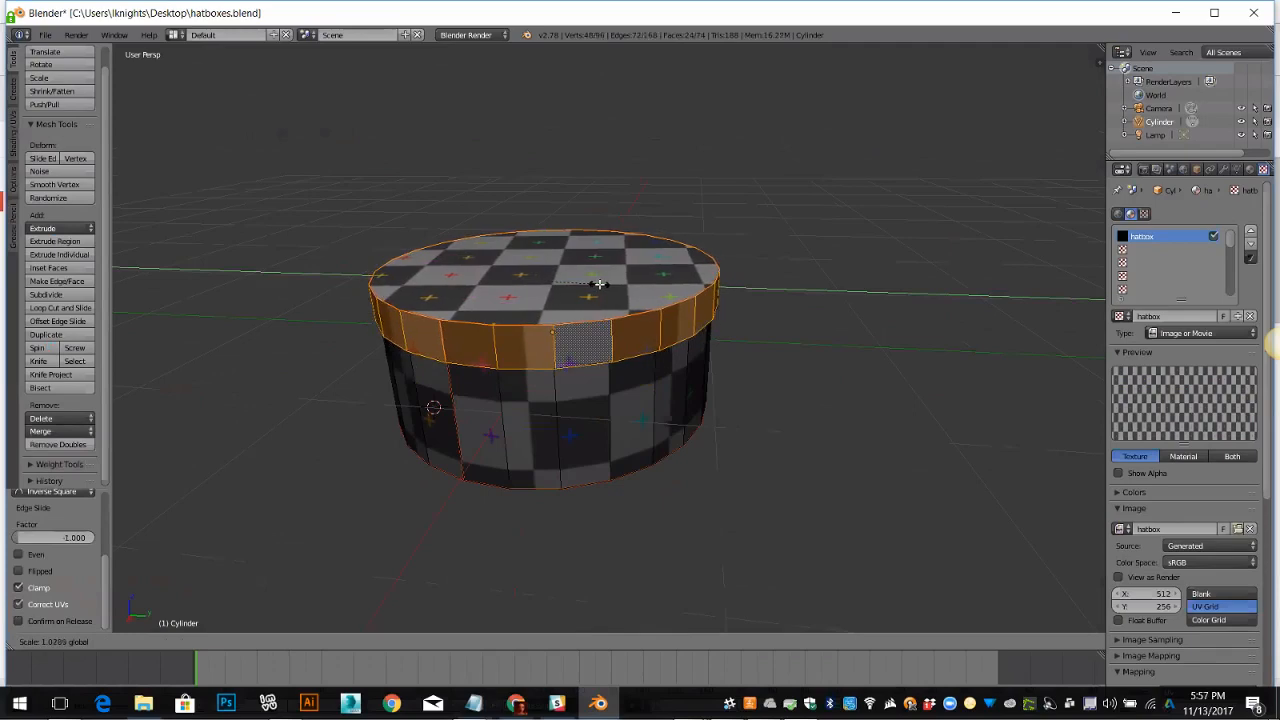
left_click(597, 300)
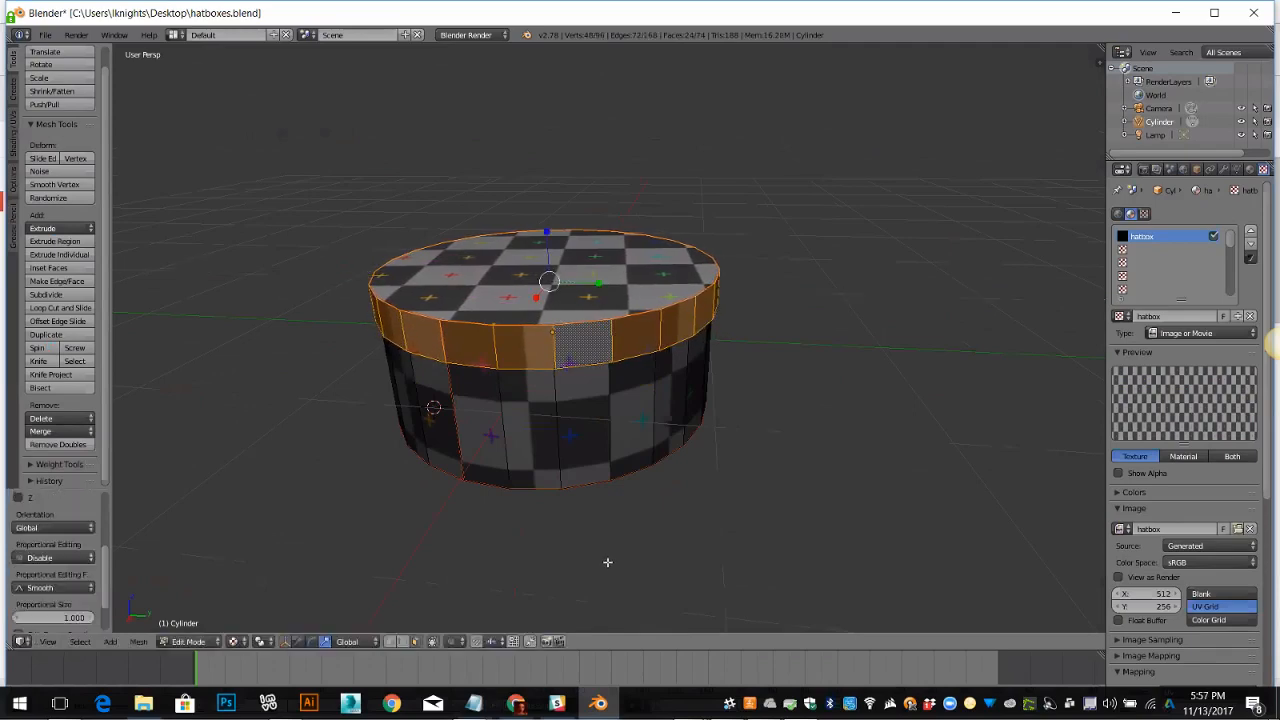
middle_click_drag(745, 545, 647, 468)
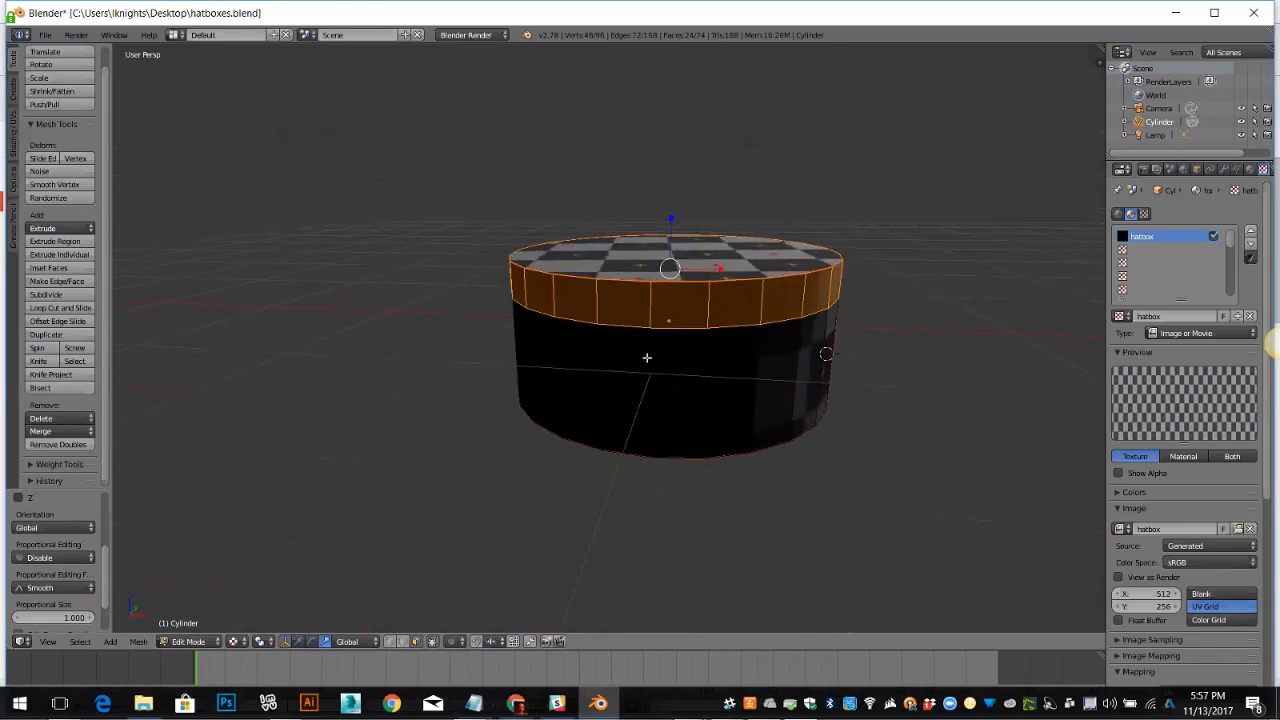
middle_click_drag(647, 357, 665, 290)
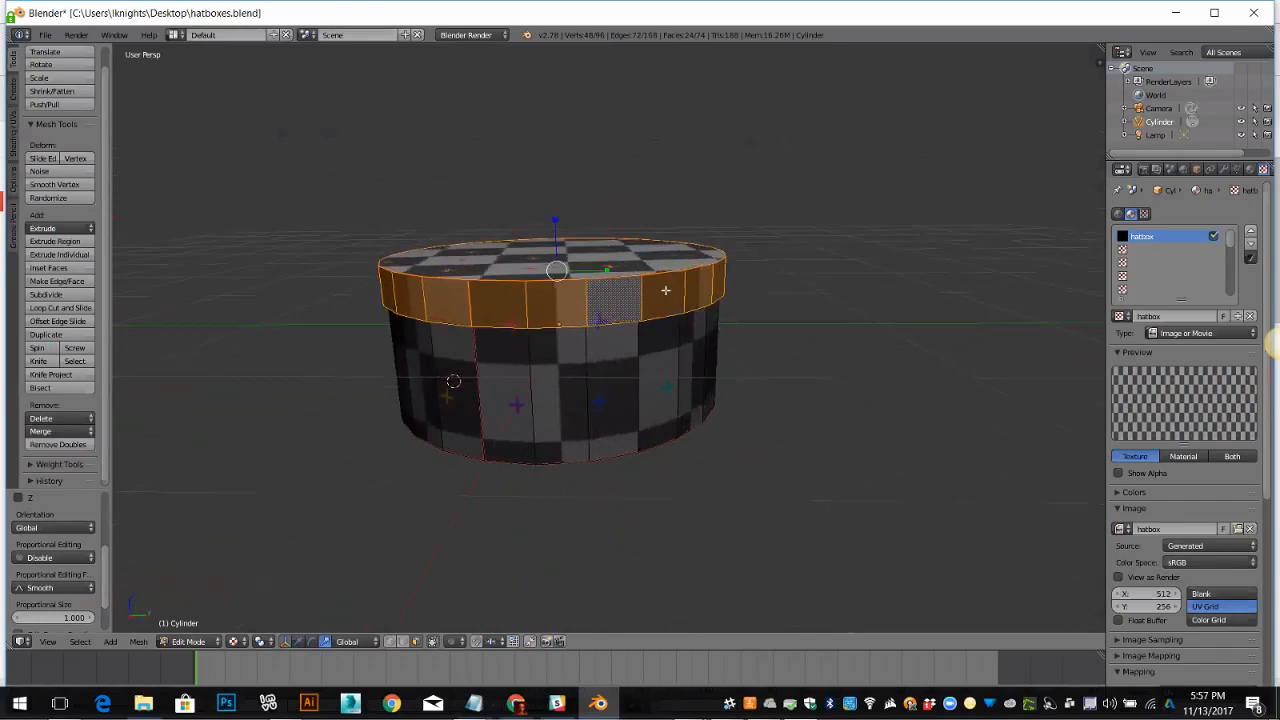
key("ctrl+z")
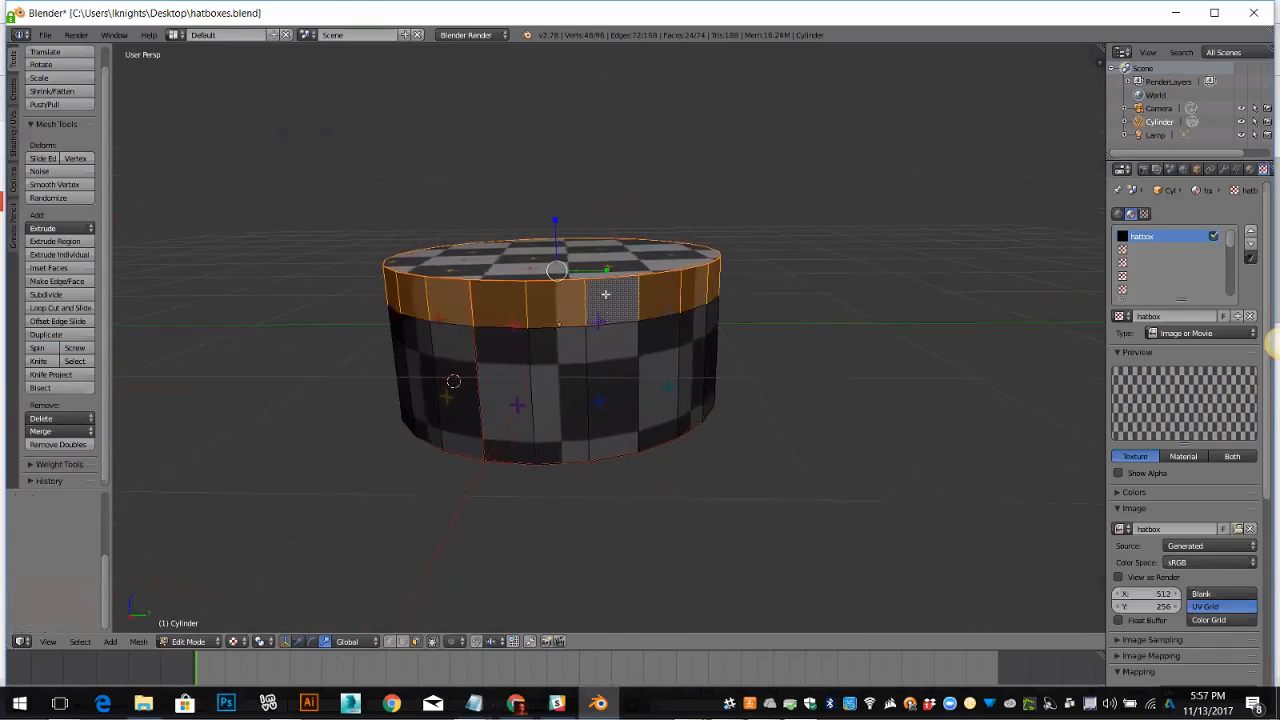
Try widening the lid's face ring more strongly along Y and then along X, and undo the scaling.
middle_click_drag(607, 294, 592, 300)
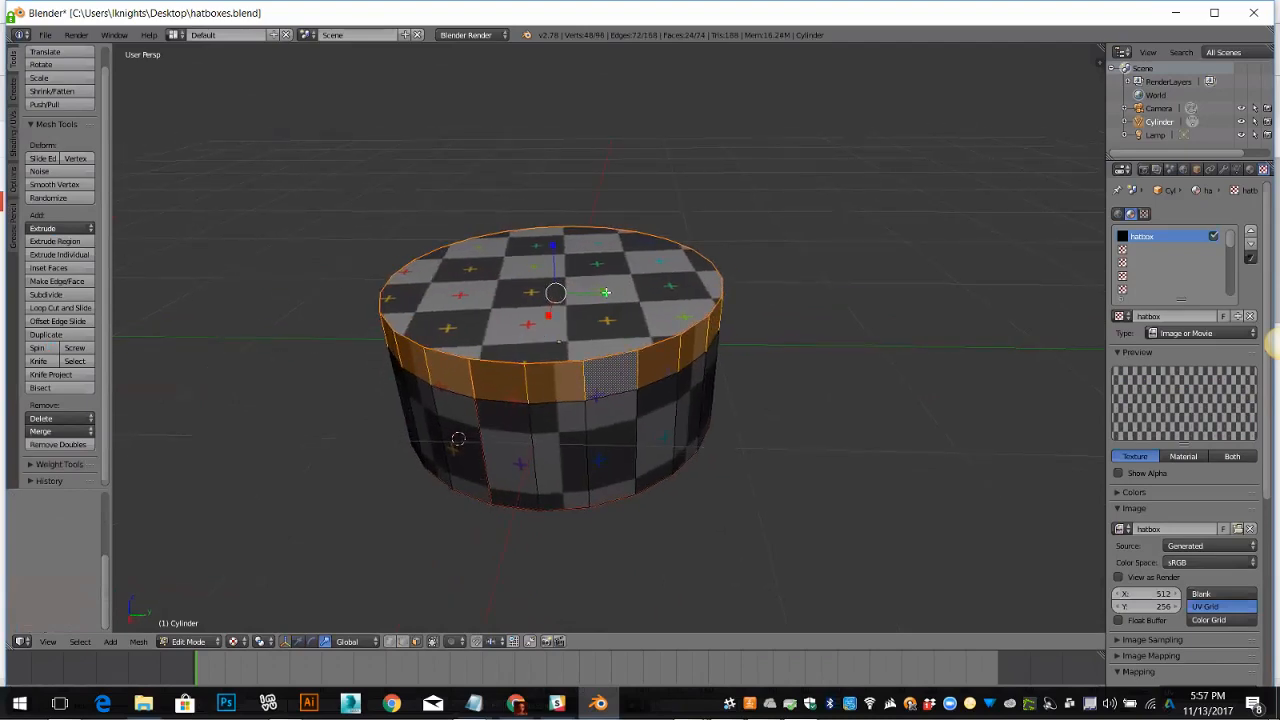
key("s")
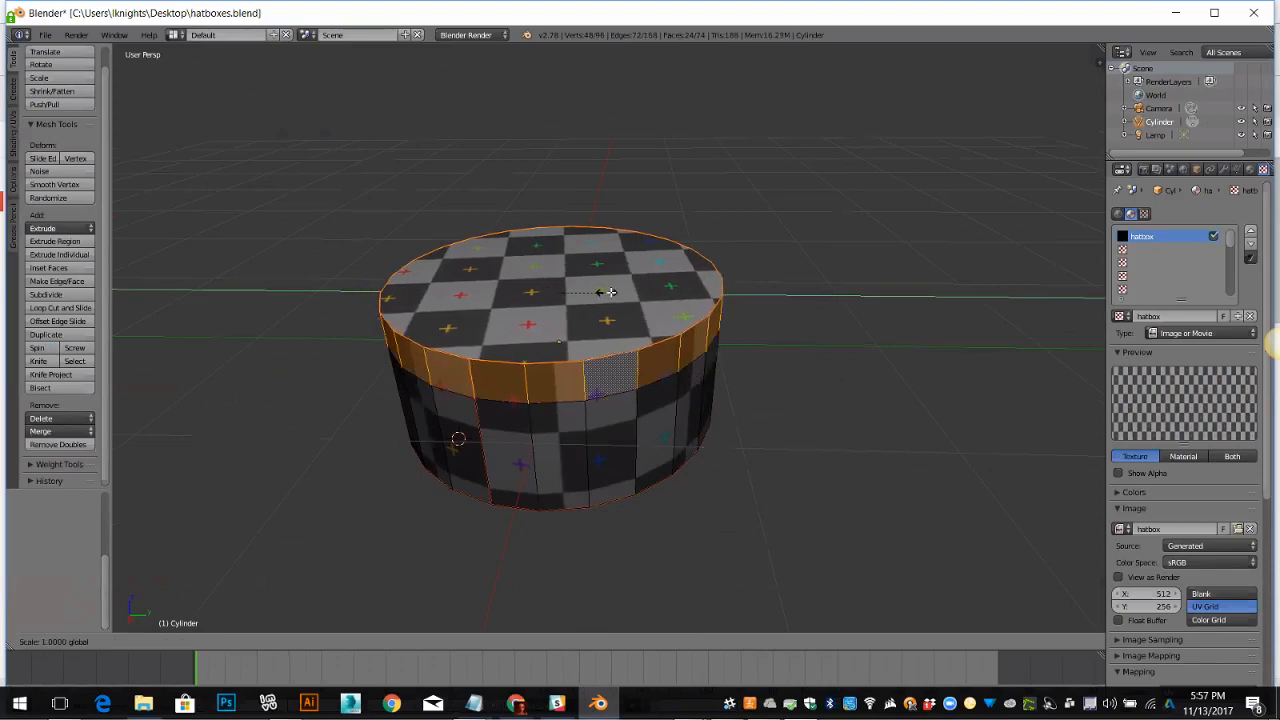
left_click(609, 292)
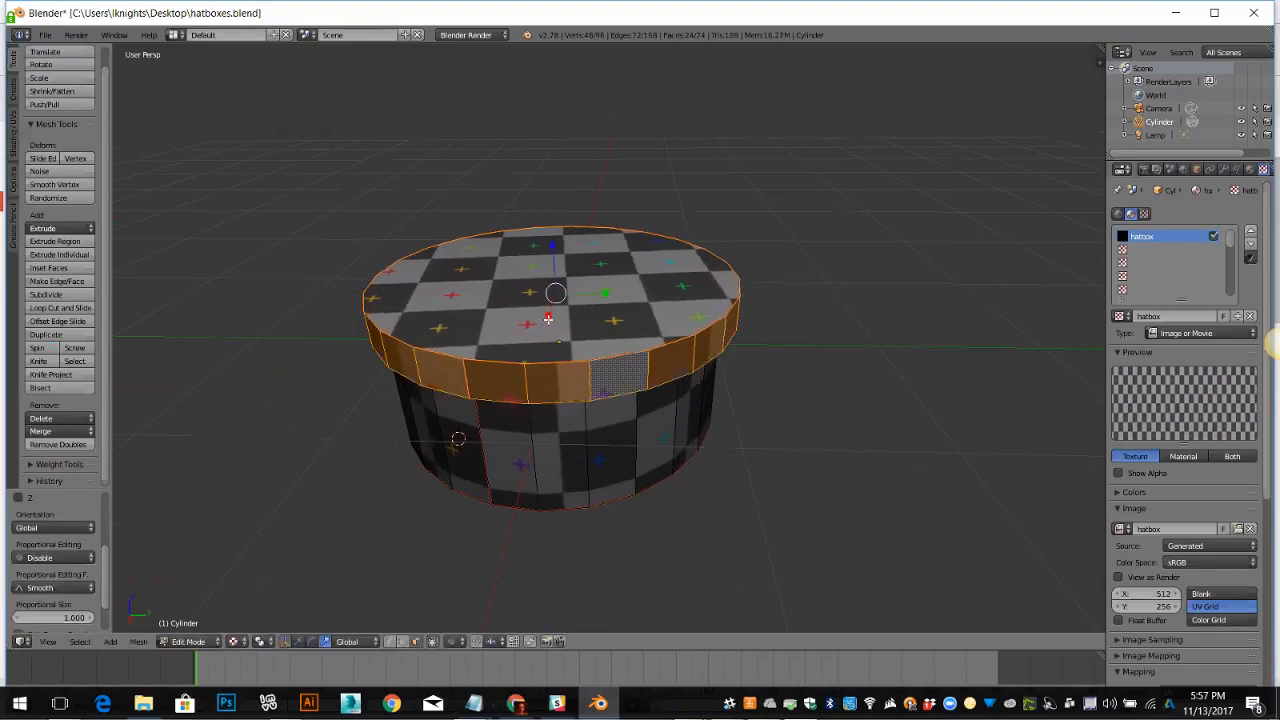
key("s")
key("z")
left_click_drag(549, 316, 550, 322, "ctrl")
mouse_move(711, 369)
middle_mouse_down()
mouse_move(751, 314)
mouse_move(731, 480)
mouse_move(731, 362)
mouse_move(716, 448)
mouse_move(757, 366)
mouse_move(734, 362)
middle_mouse_up()
key("ctrl+z")
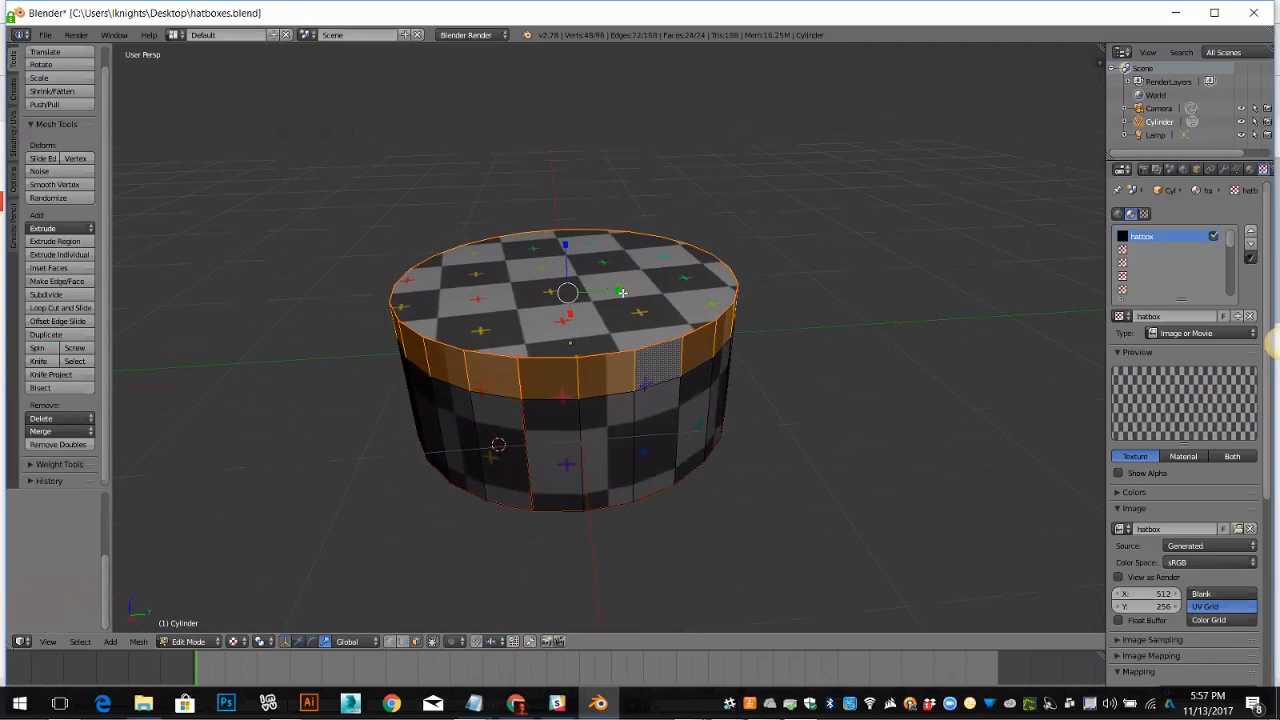
Try enlarging the lid's face ring on two axes at a time, first excluding Y and then excluding X.
left_click_drag(620, 292, 616, 302, "shift")
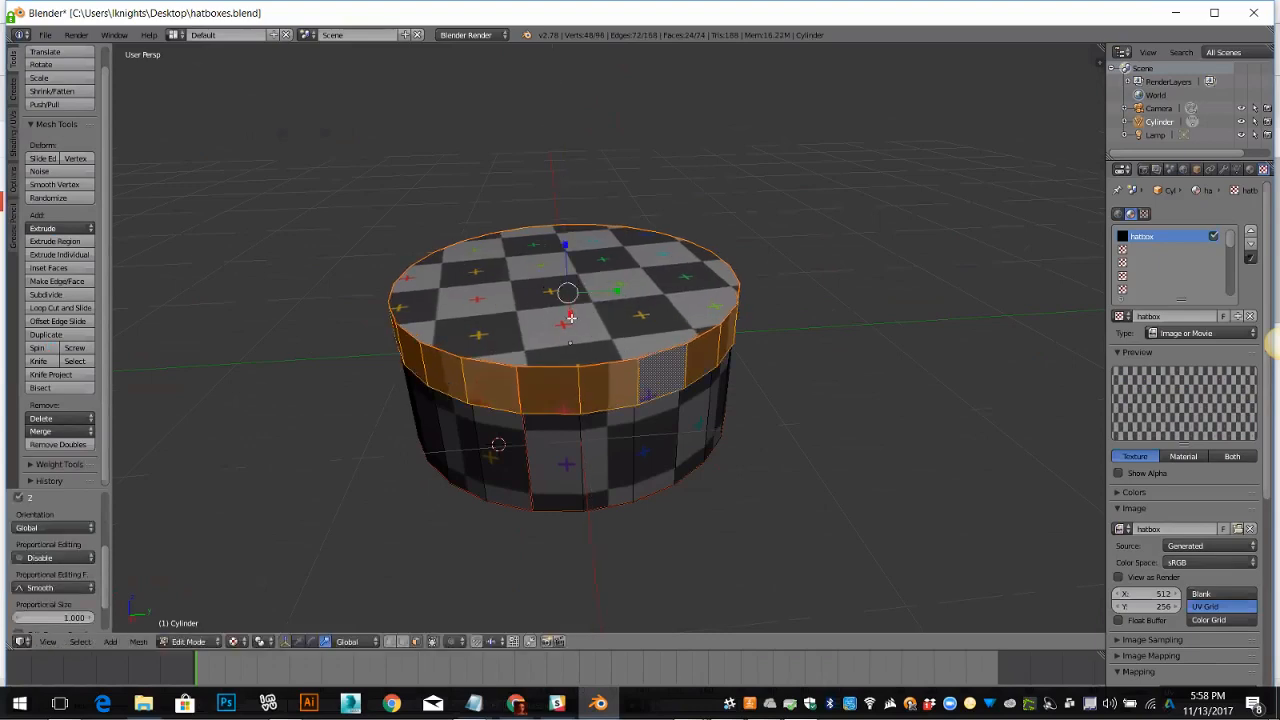
left_click_drag(570, 318, 566, 314, "shift")
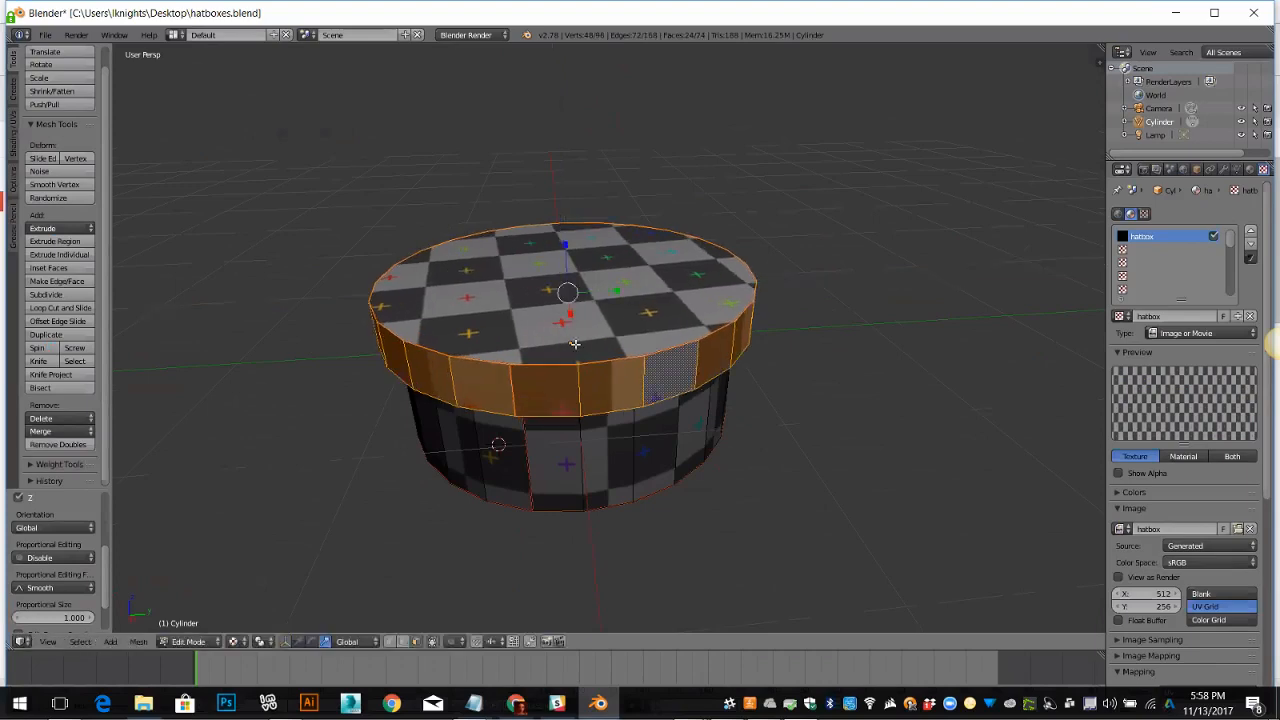
middle_click_drag(660, 503, 669, 342)
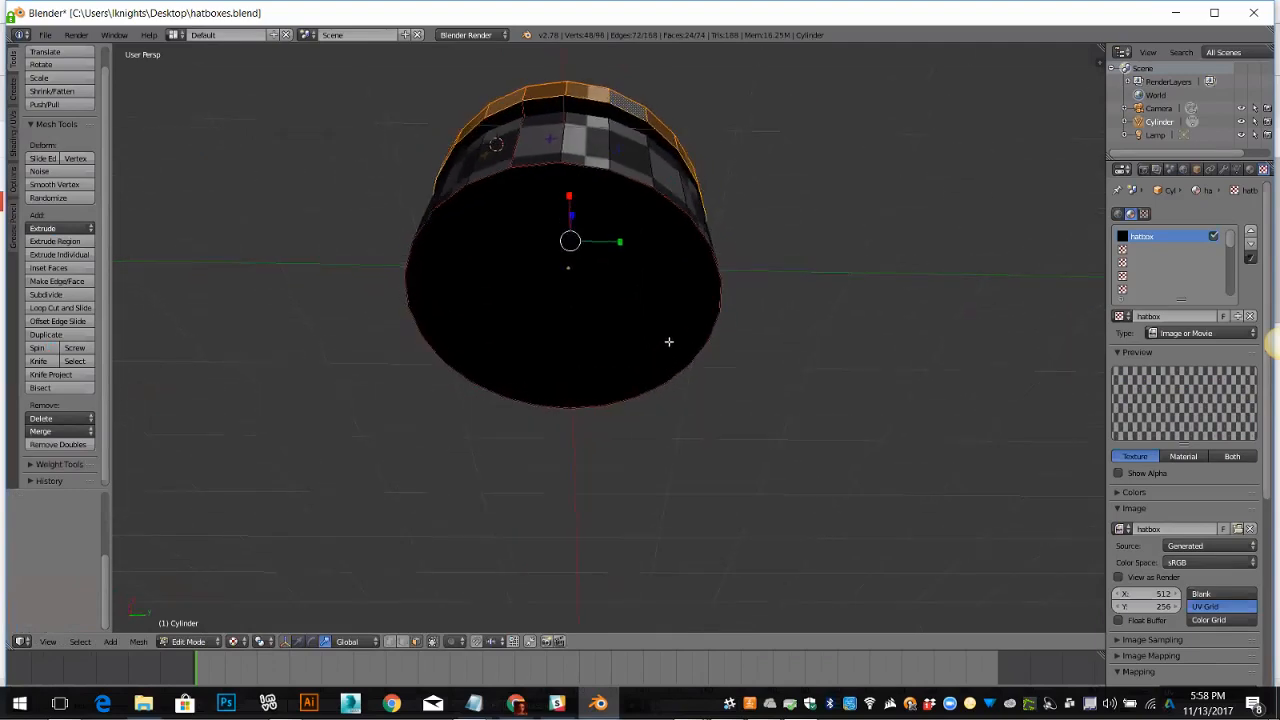
Try the two-axis scaling of the lid's face ring again while viewing the box from below, and undo both scalings.
middle_click_drag(596, 197, 590, 193)
left_click_drag(590, 194, 596, 193, "shift")
left_click(595, 193)
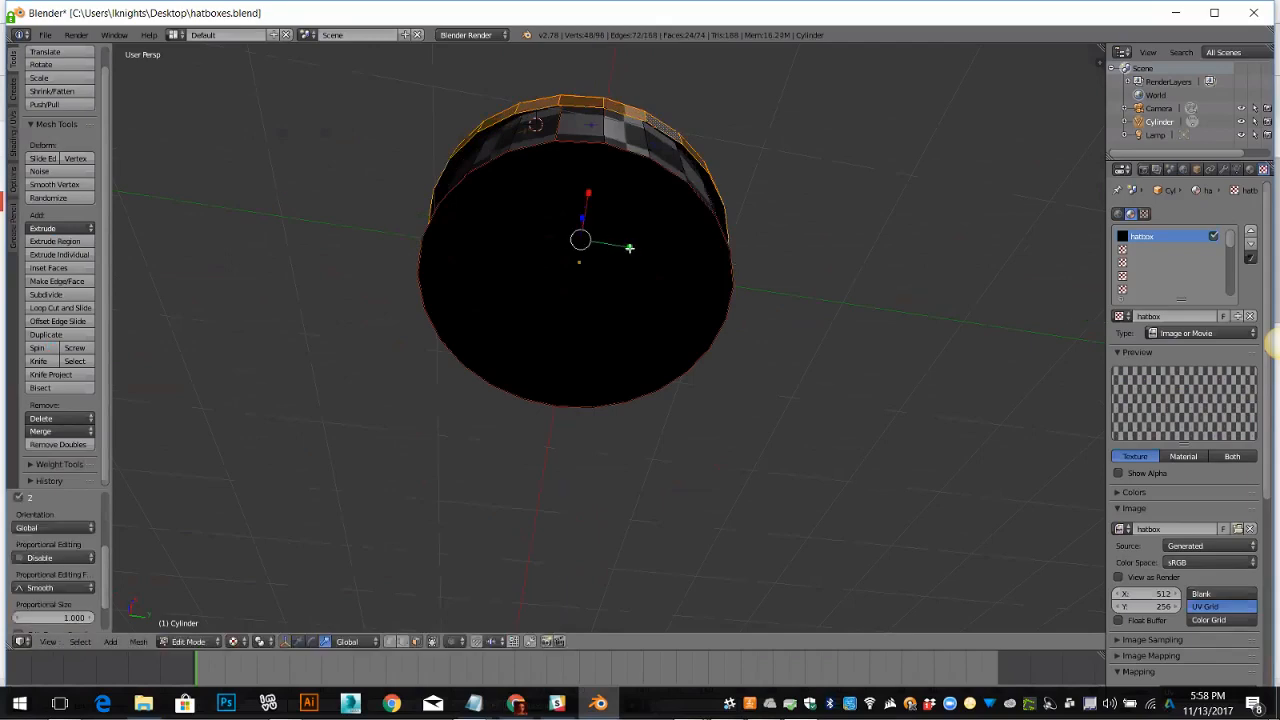
left_click_drag(628, 248, 631, 250, "shift")
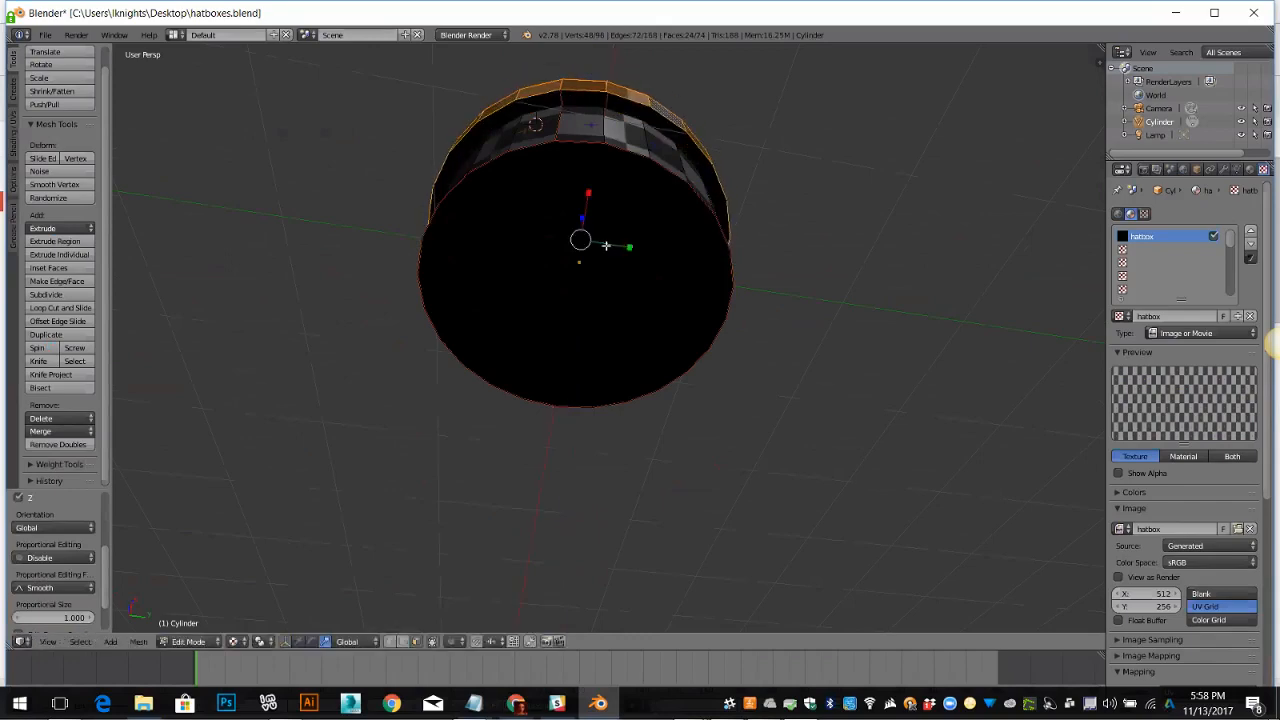
key("ctrl+z")
key("ctrl+z")
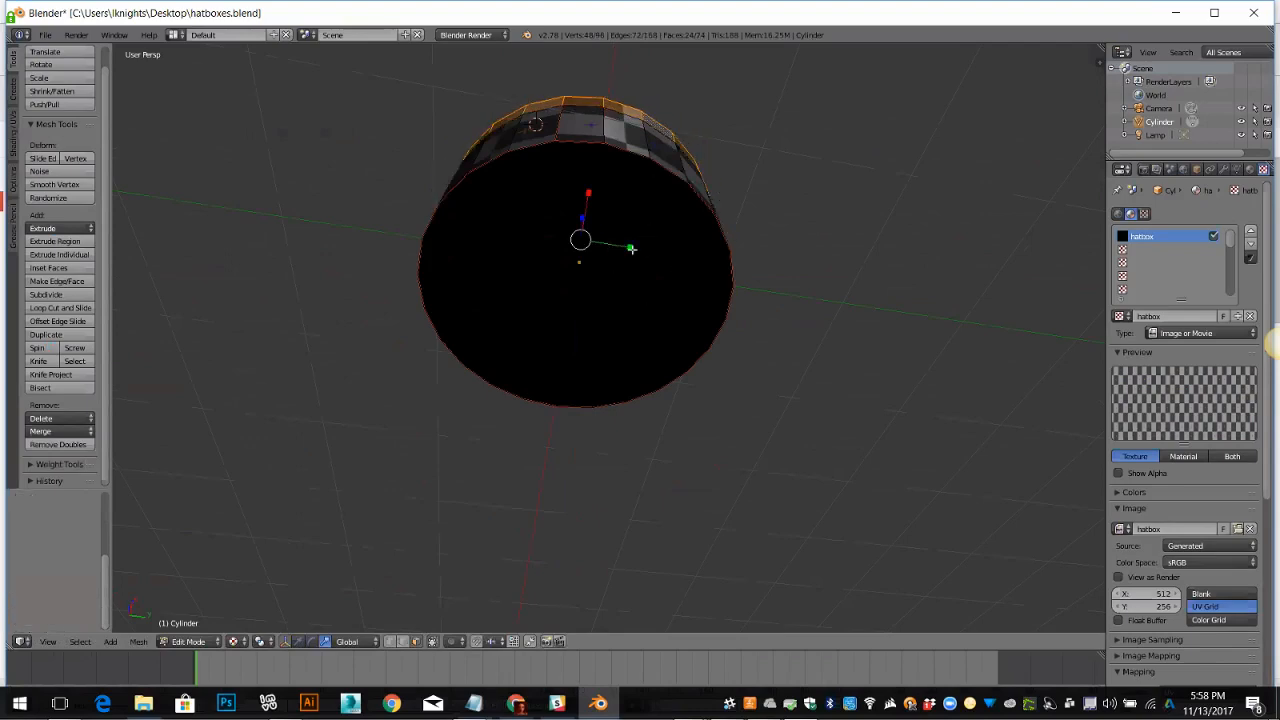
Scale the lid's face ring to about 1.035 along X and about 1.035 along Y so it overhangs the box.
middle_click_drag(648, 377, 625, 306)
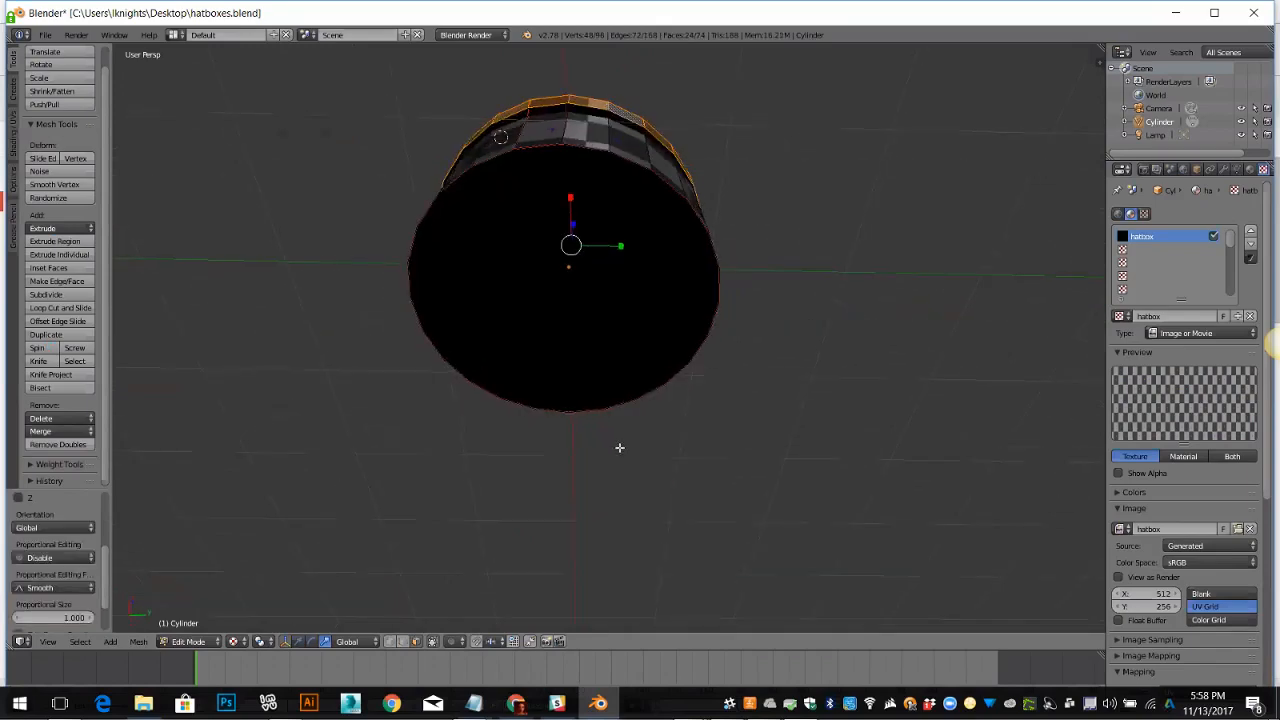
middle_click_drag(625, 470, 619, 484)
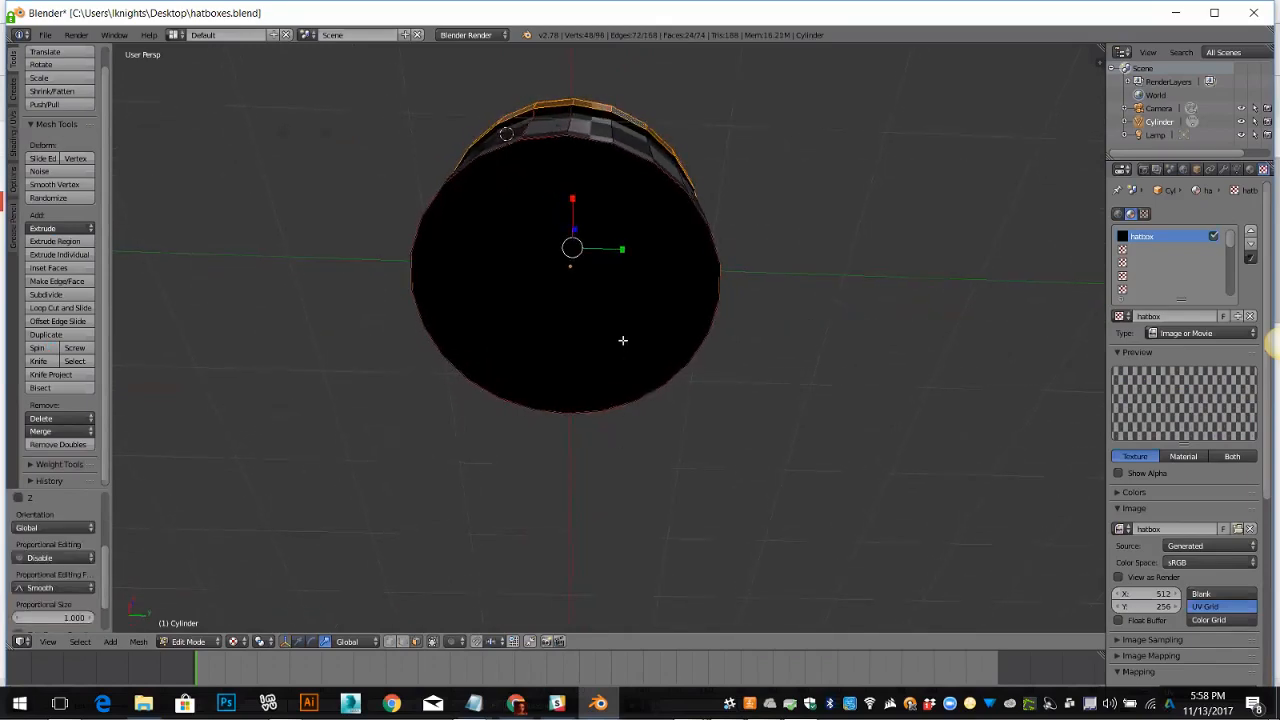
middle_click_drag(622, 340, 576, 337)
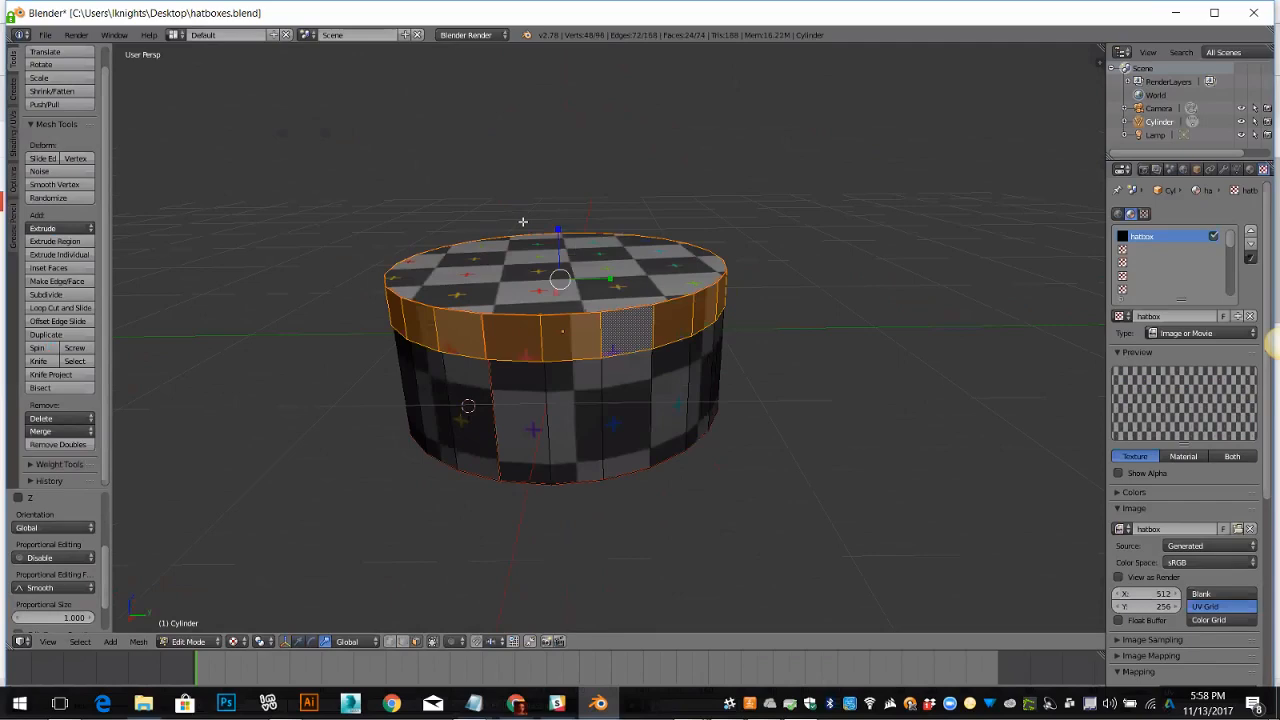
middle_click_drag(518, 221, 520, 222)
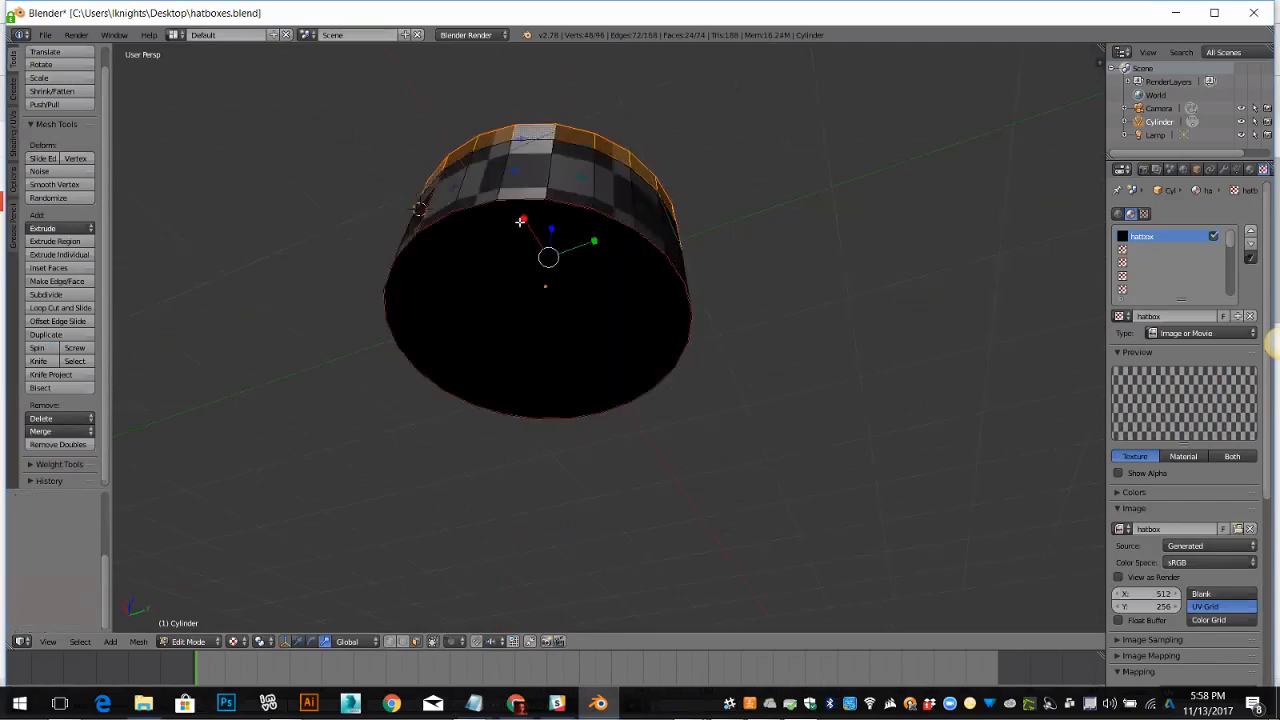
key("s")
key("x")
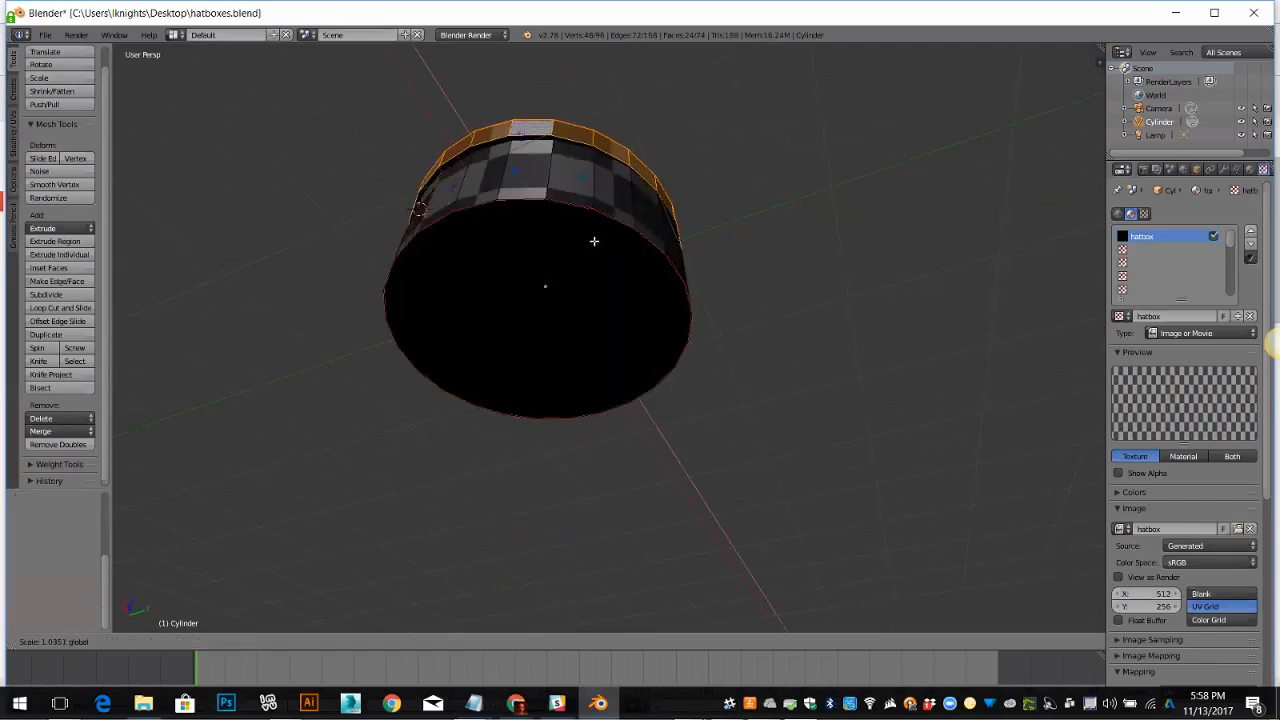
left_click(594, 241)
key("s")
key("y")
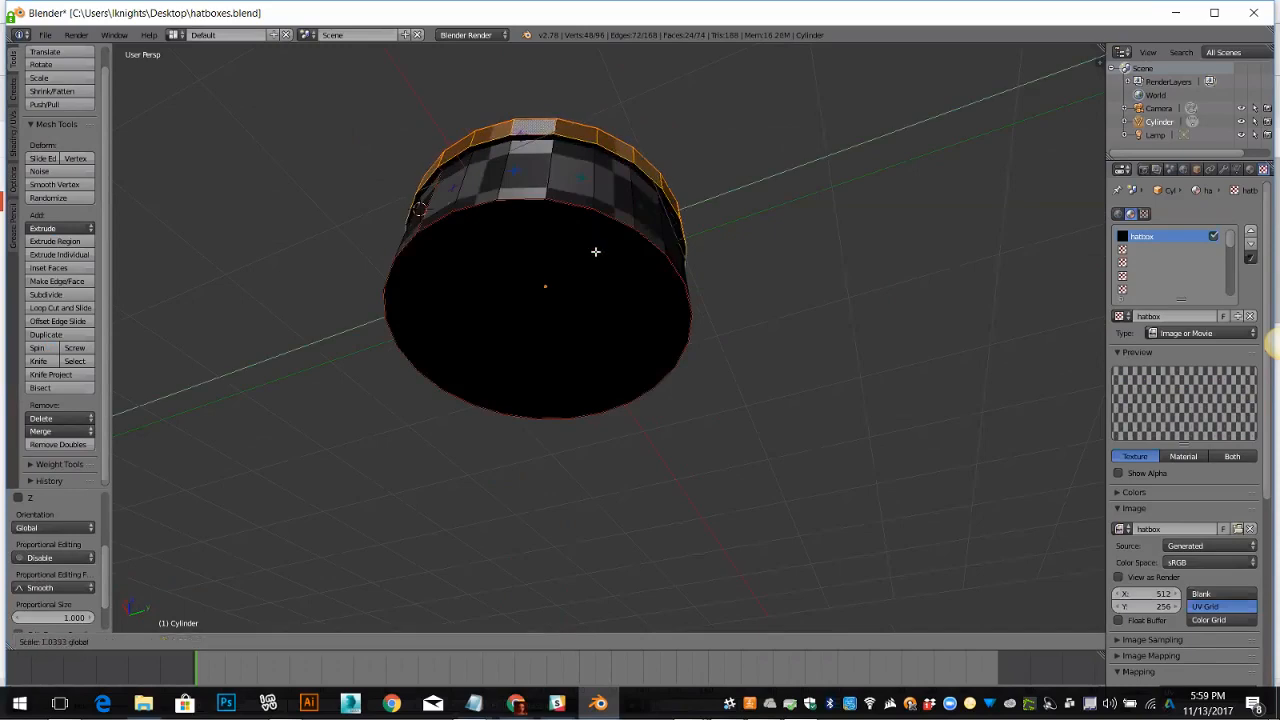
left_click(590, 262)
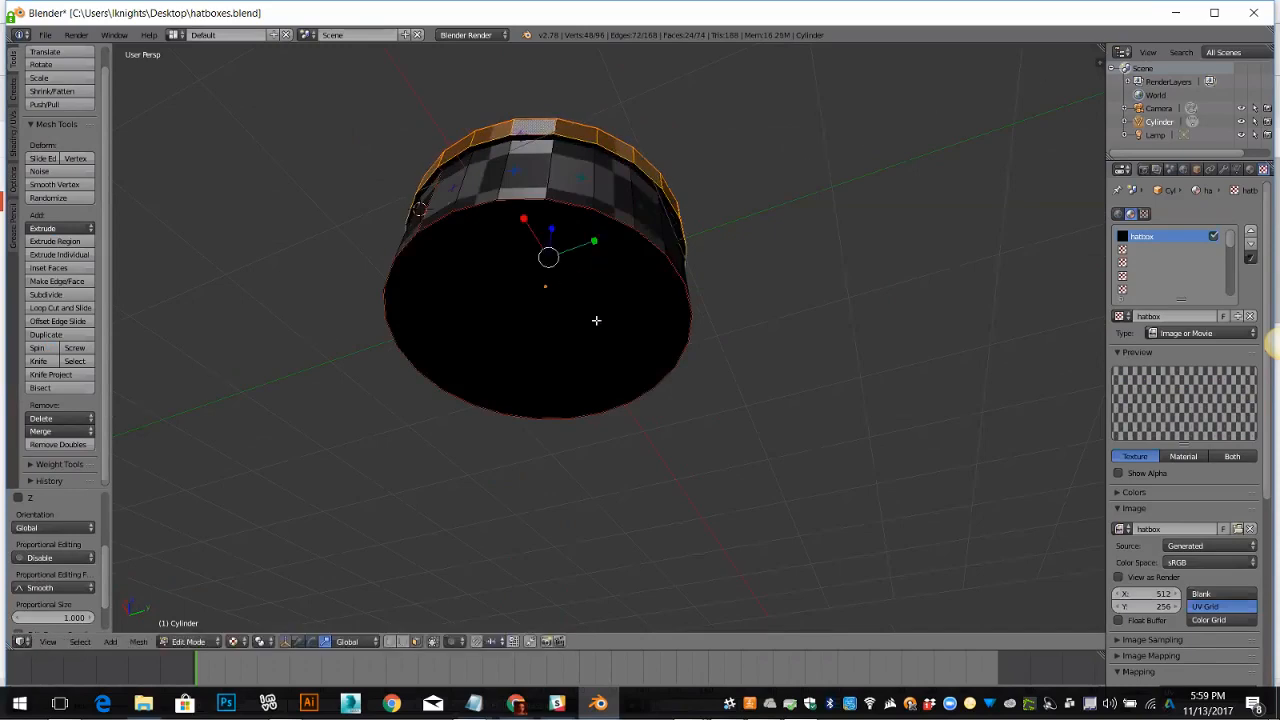
Scale the lid's face ring uniformly on all axes by a factor of about 1.001.
middle_click_drag(763, 434, 880, 417)
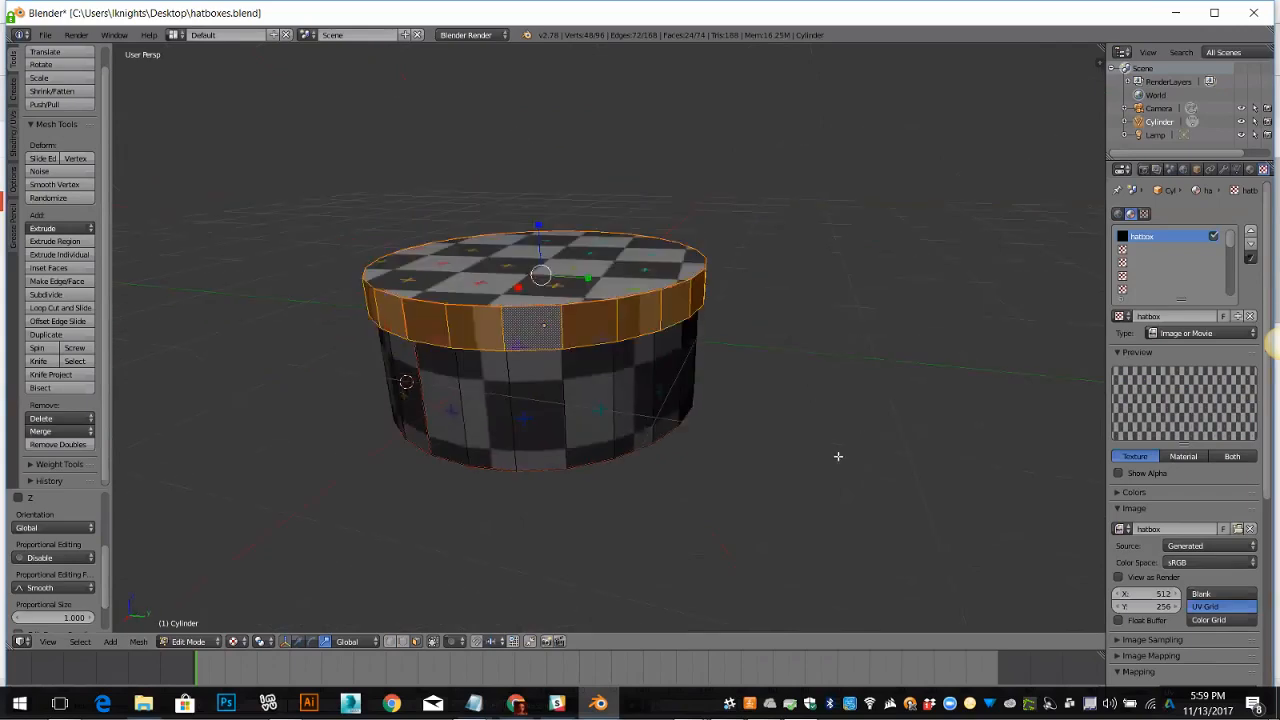
middle_click_drag(837, 457, 856, 466)
middle_click_drag(940, 476, 1279, 348)
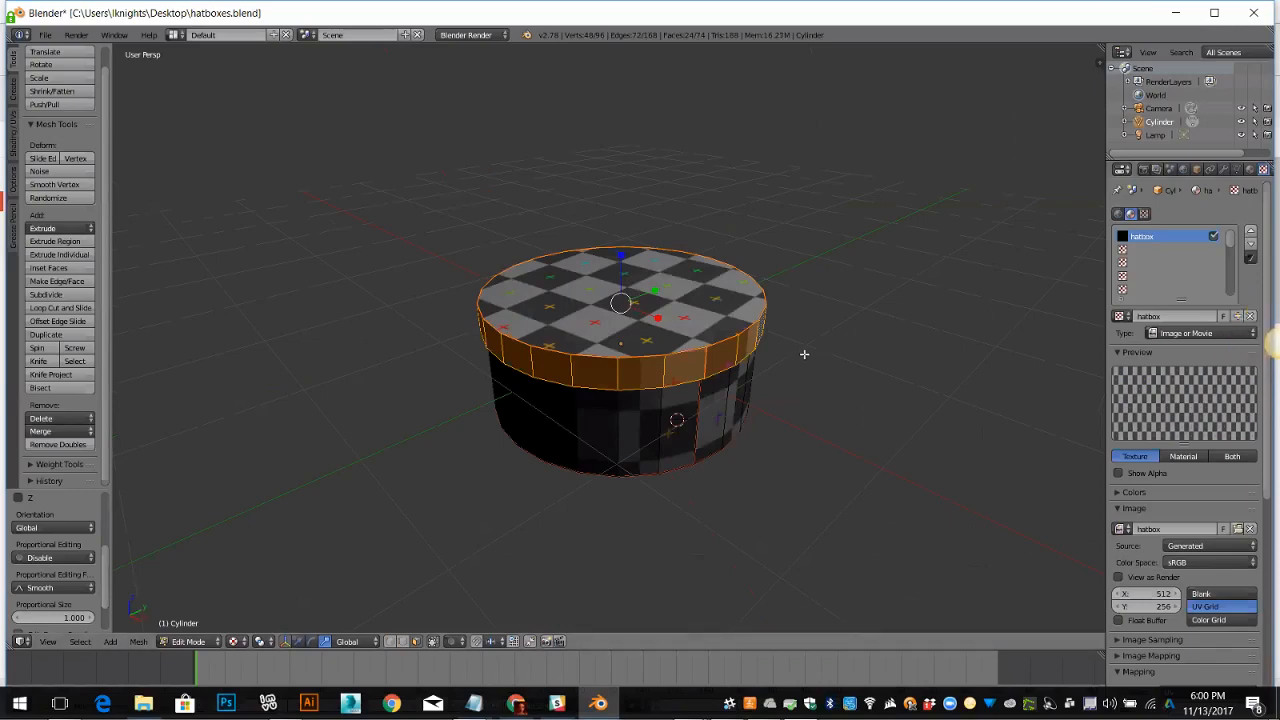
key("s")
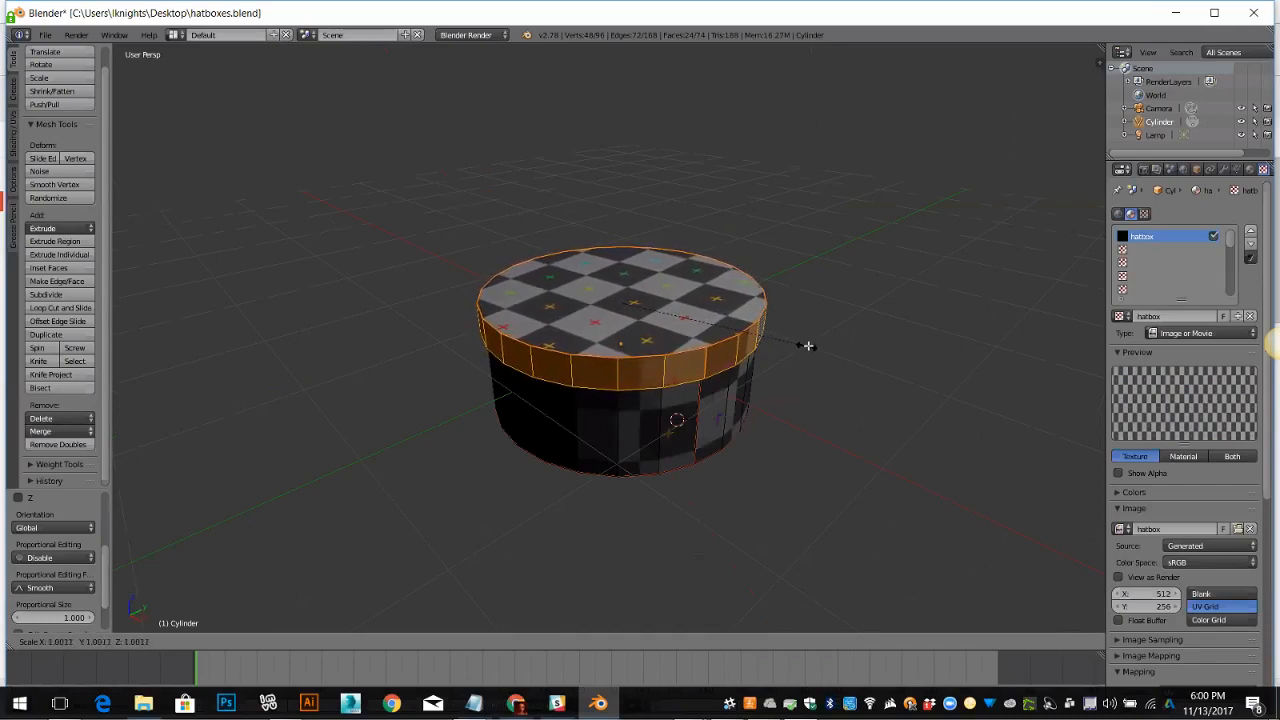
left_click(808, 345)
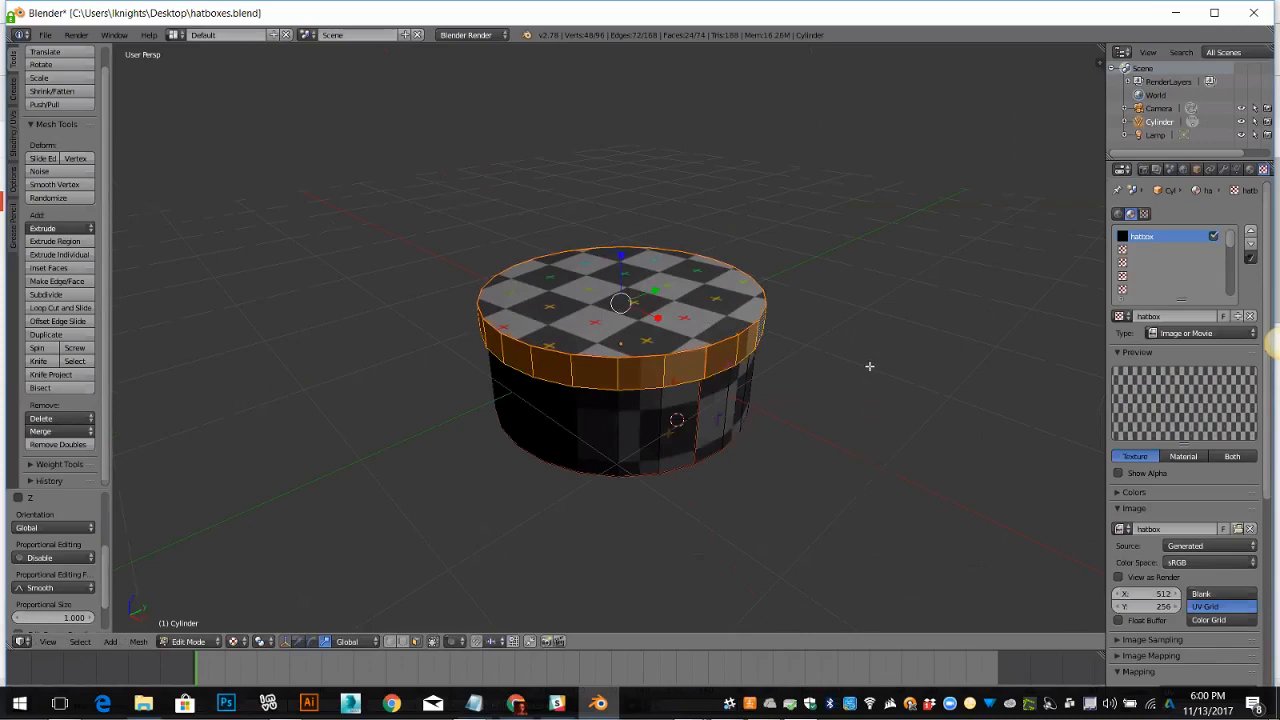
Try expanding the lid's selected face ring outward along its normals with Shrink/Fatten, and cancel the change.
middle_click_drag(869, 366, 1088, 198)
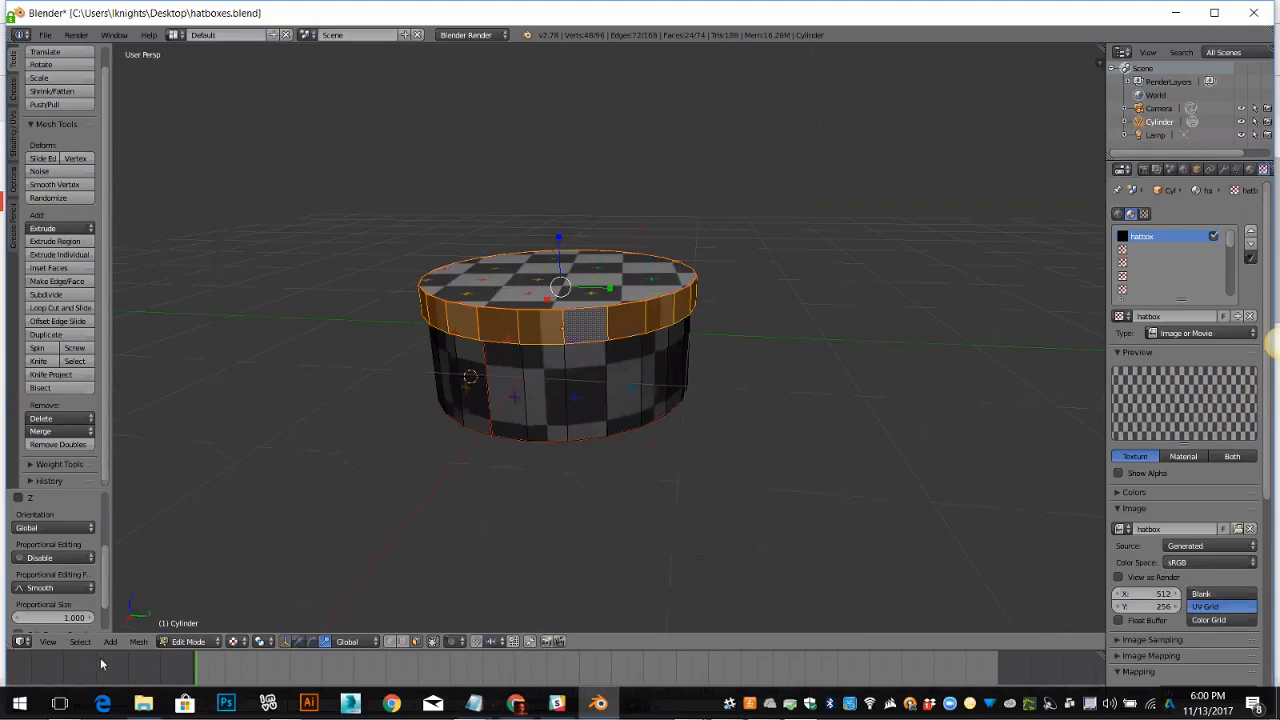
left_click(141, 642)
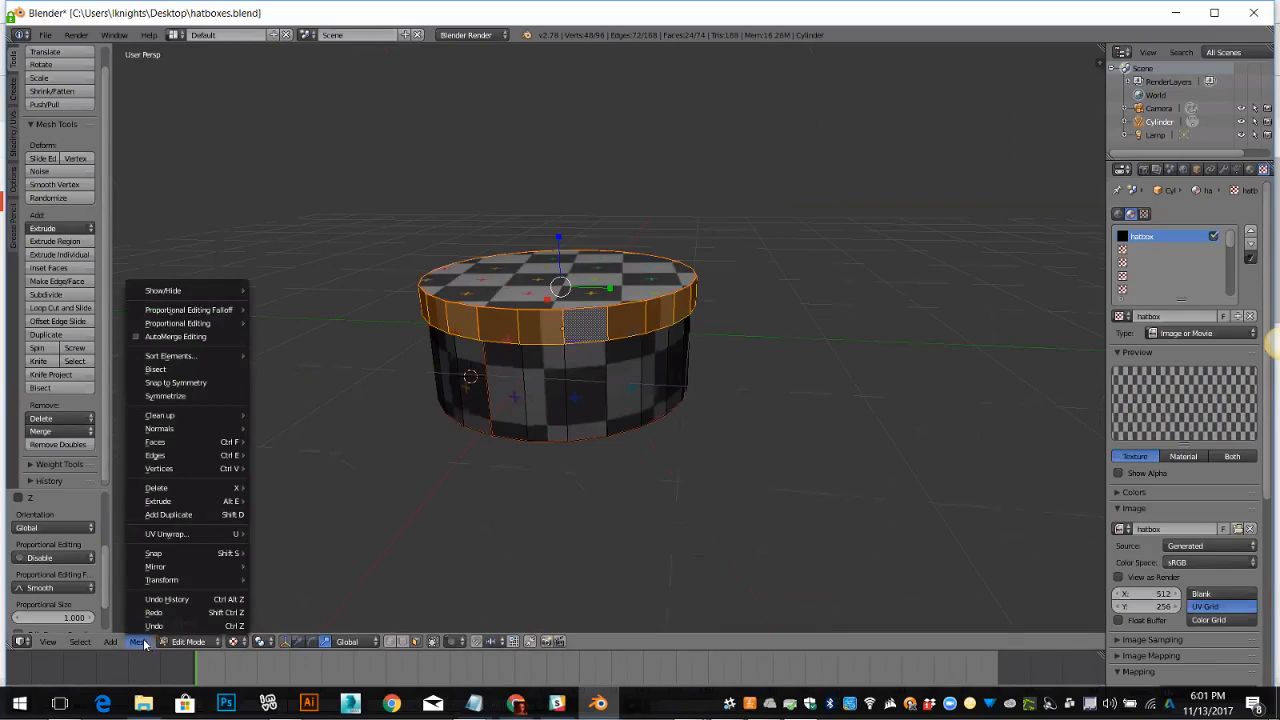
mouse_move(163, 582)
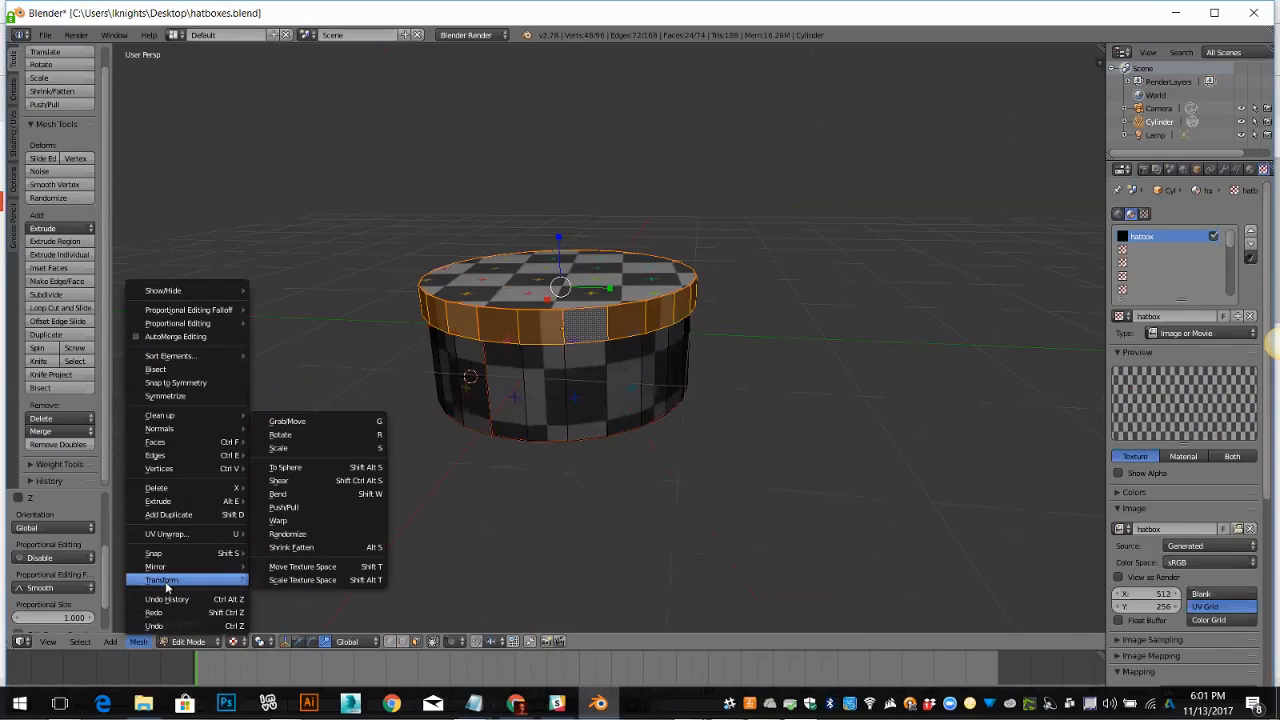
left_click(284, 547)
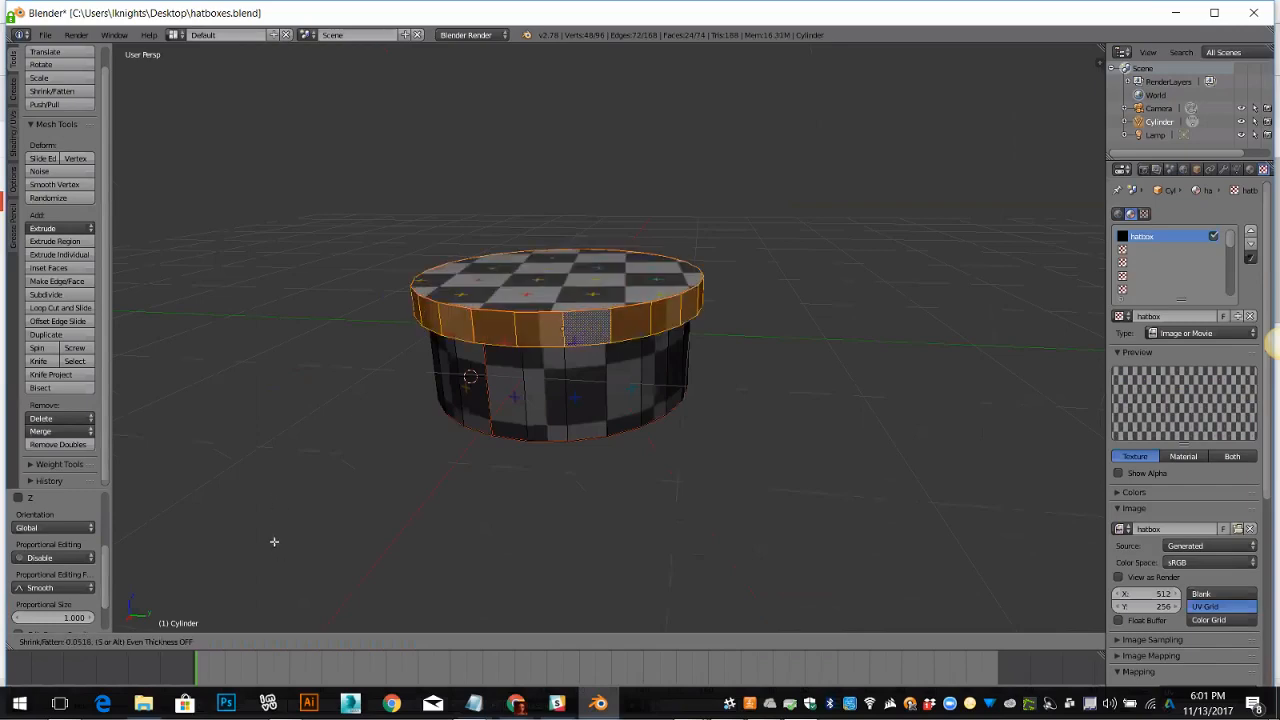
left_click(291, 589)
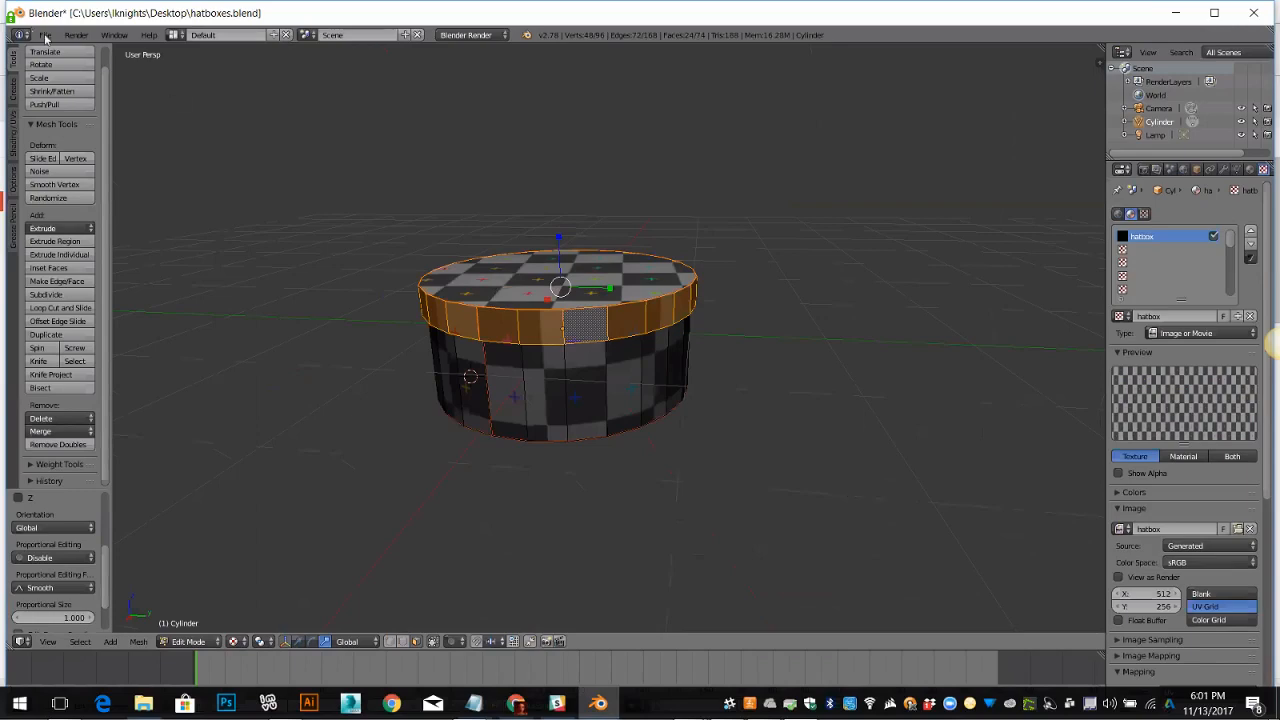
Save the current model to the existing file hatboxes.blend.
mouse_move(57, 79)
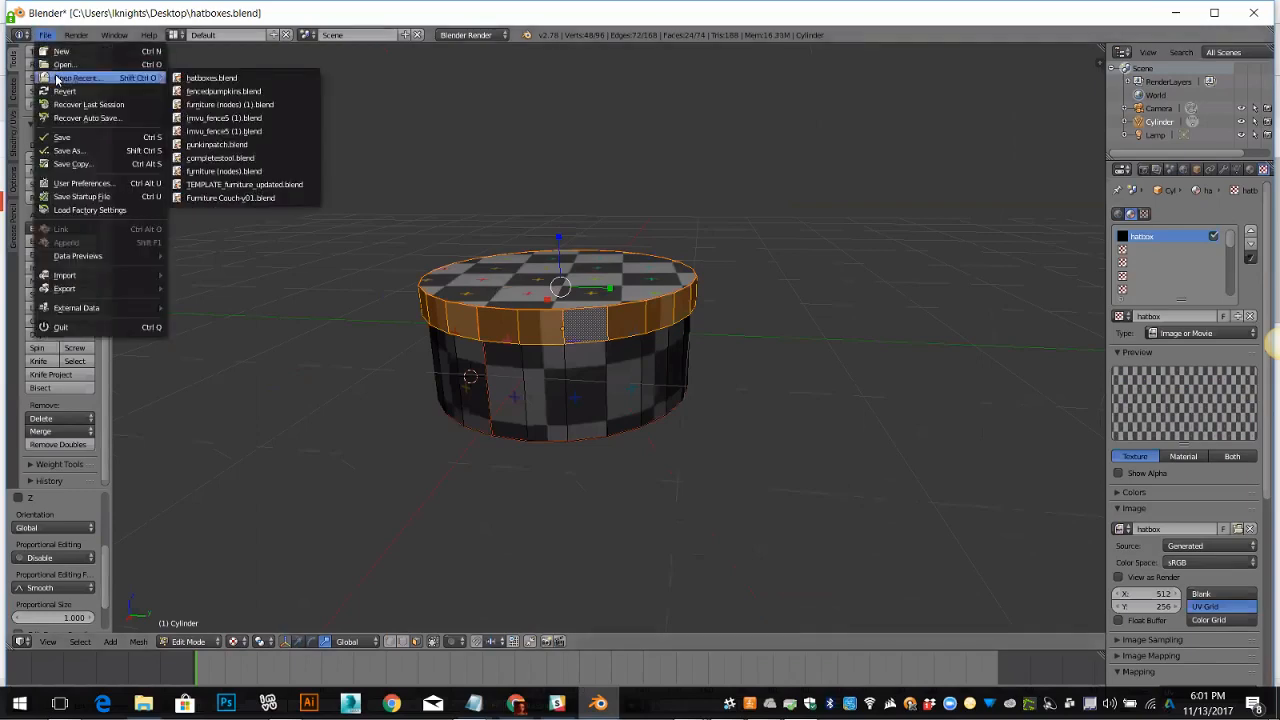
left_click(70, 139)
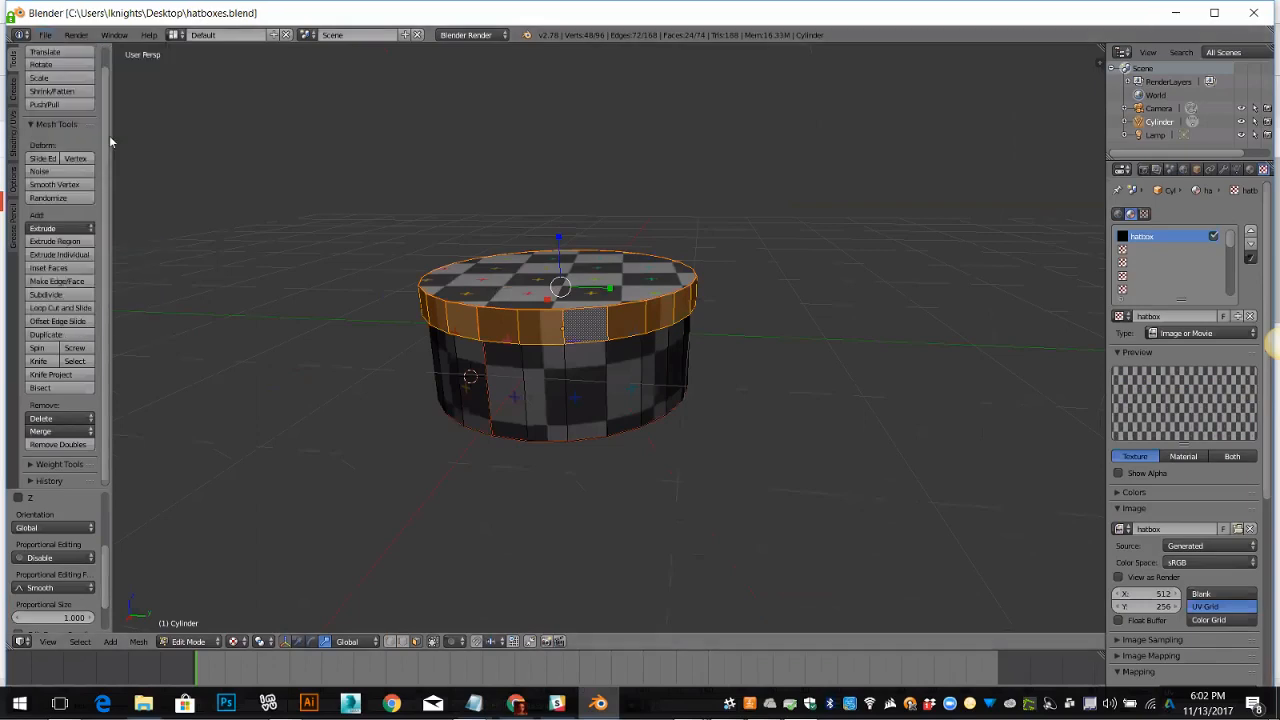